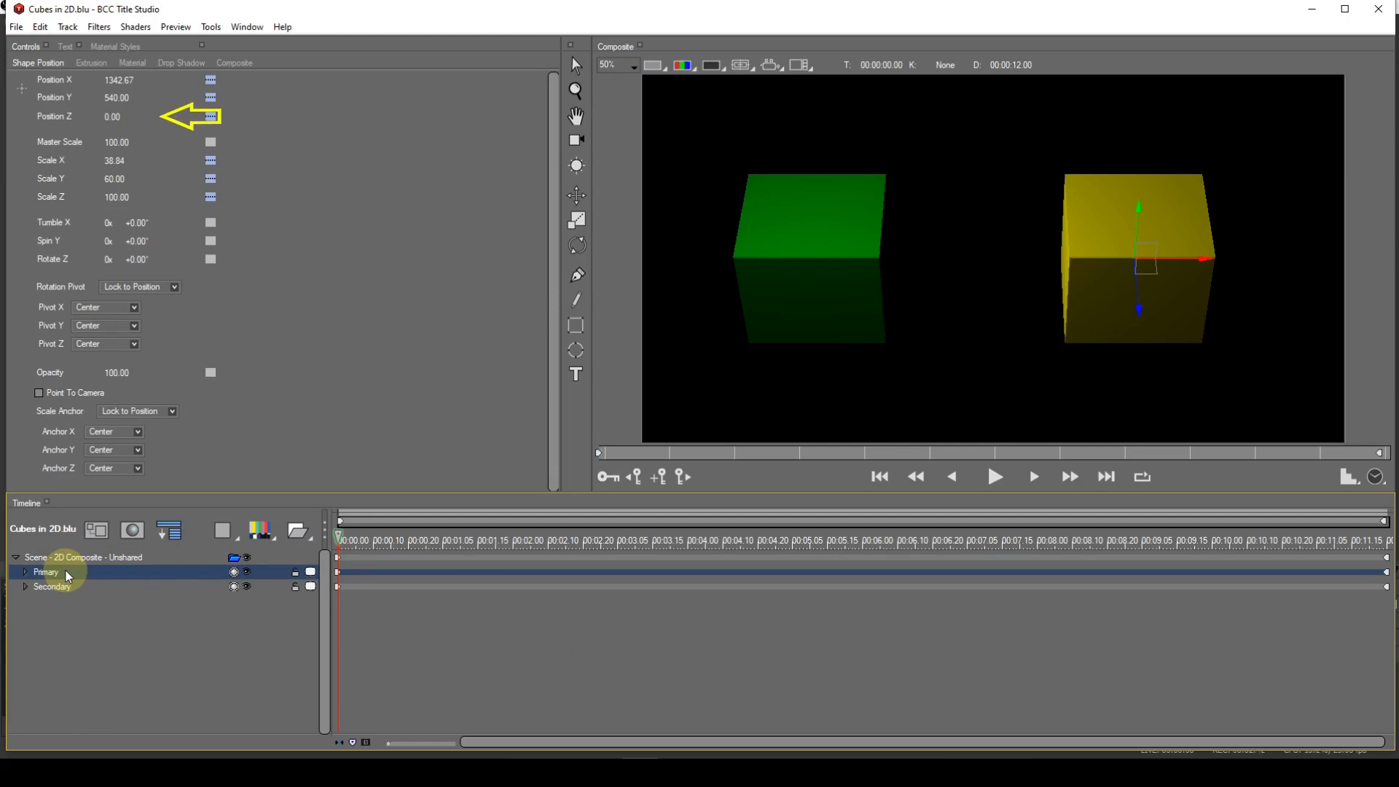
# Slide the yellow Primary cube along X into the green cube to about 725, and back out to about 1207.
pyautogui.click(62, 593)
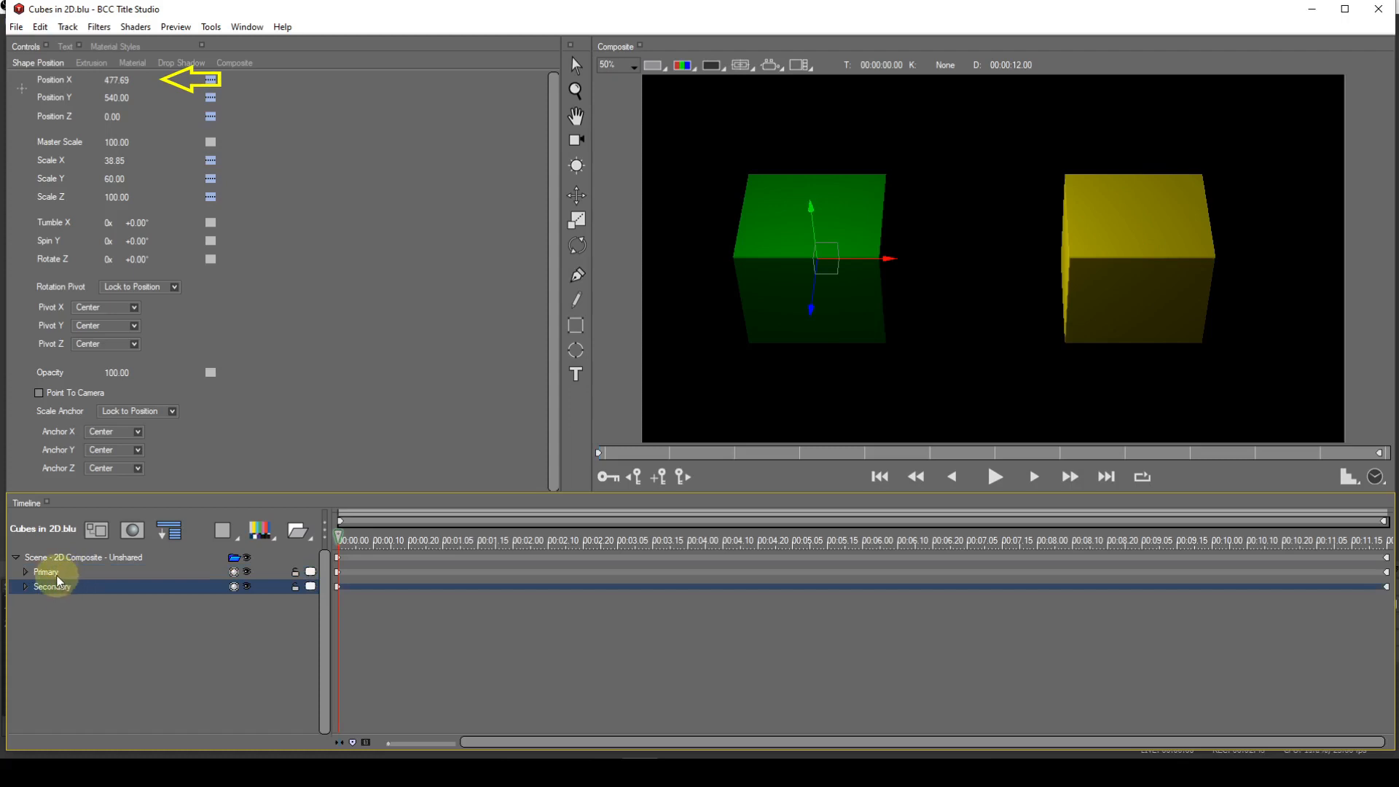
pyautogui.click(58, 577)
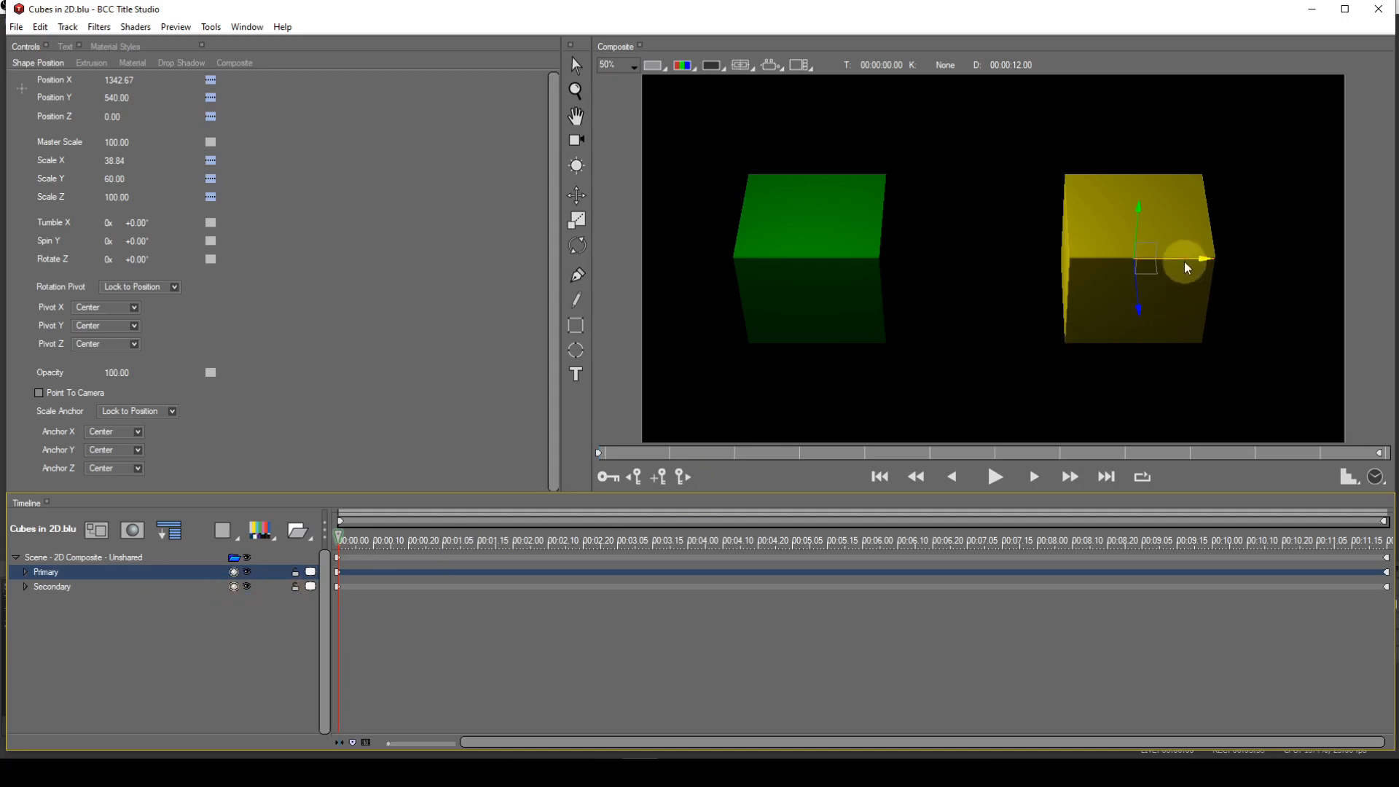
pyautogui.moveTo(1184, 260); pyautogui.dragTo(958, 268)
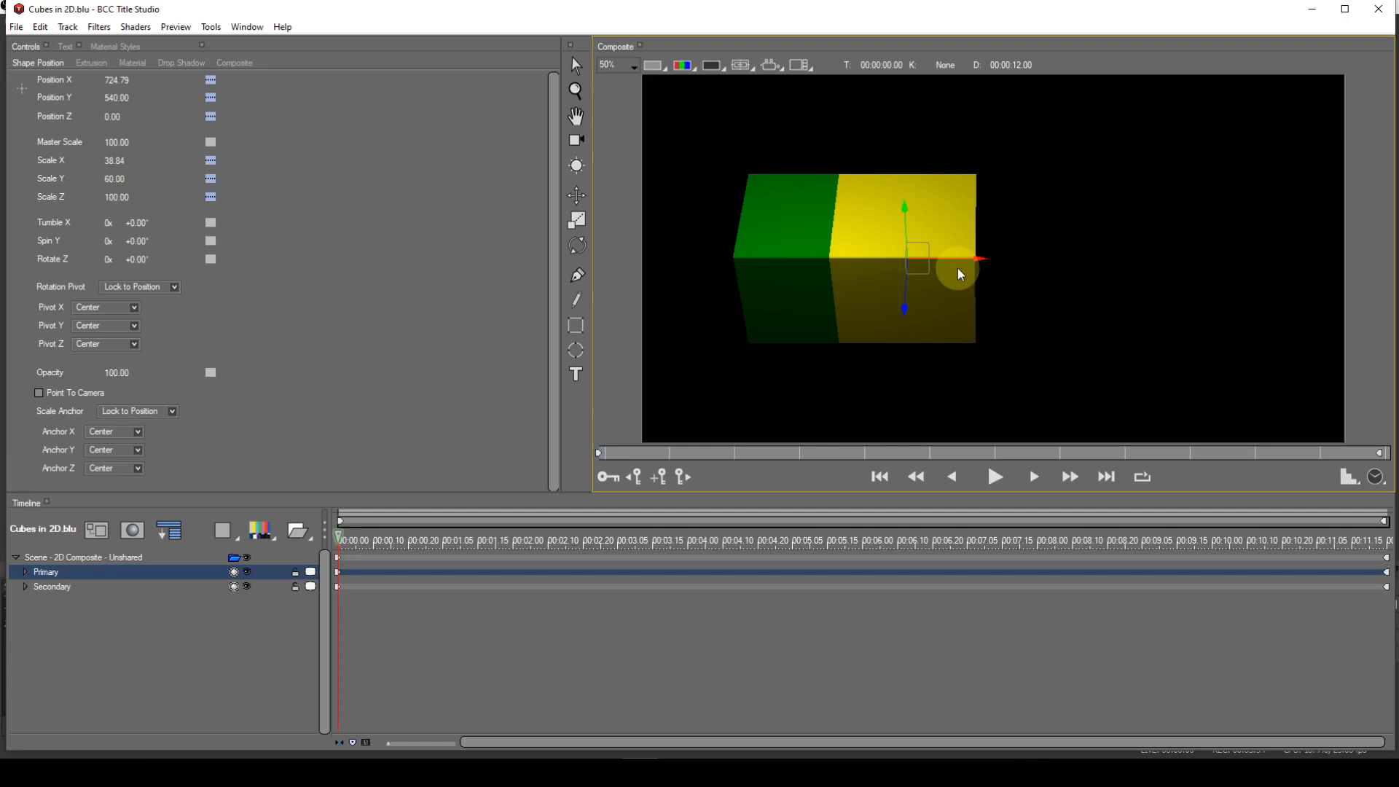
pyautogui.moveTo(957, 267); pyautogui.dragTo(1132, 266)
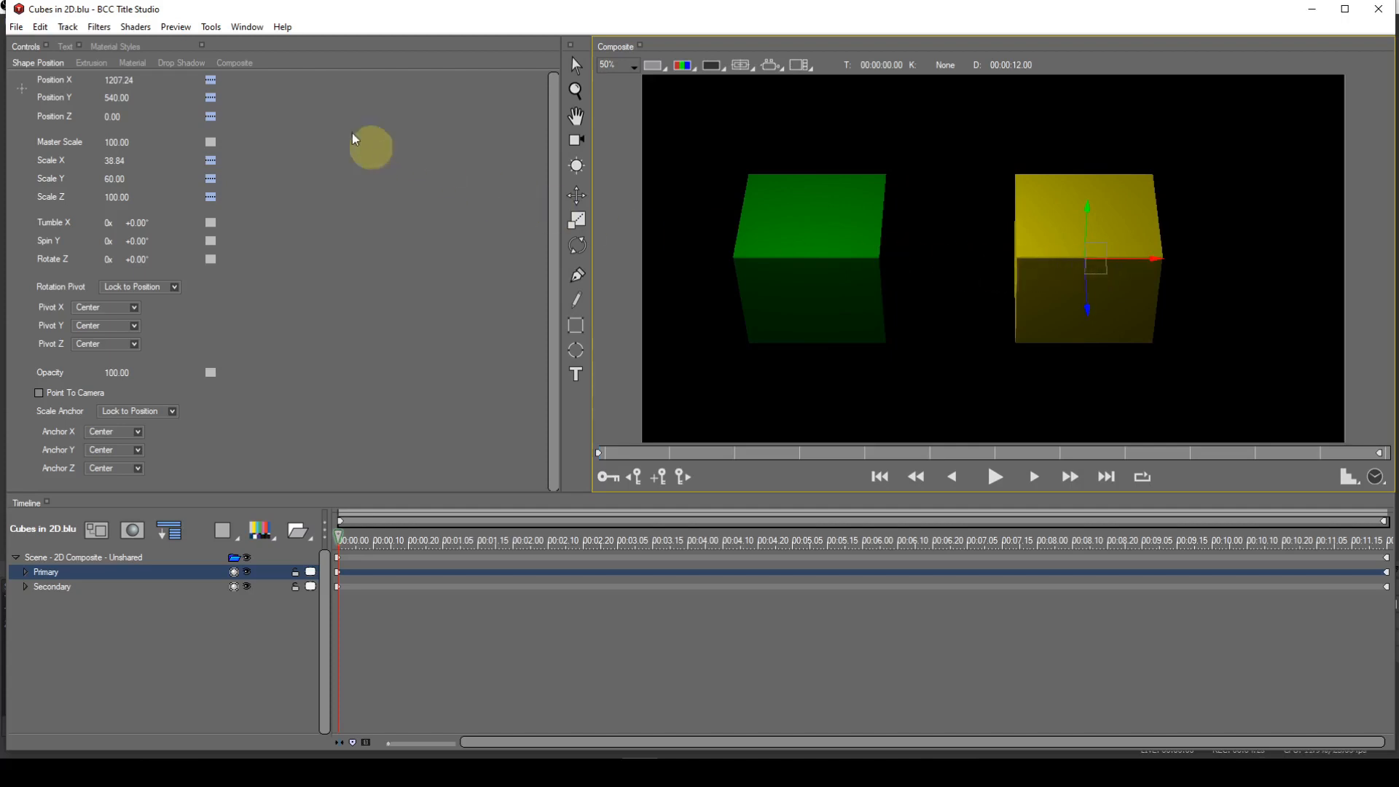
# Set the yellow cube's Position Z to 400 and slide it along X to about 1023.
pyautogui.doubleClick(124, 115)
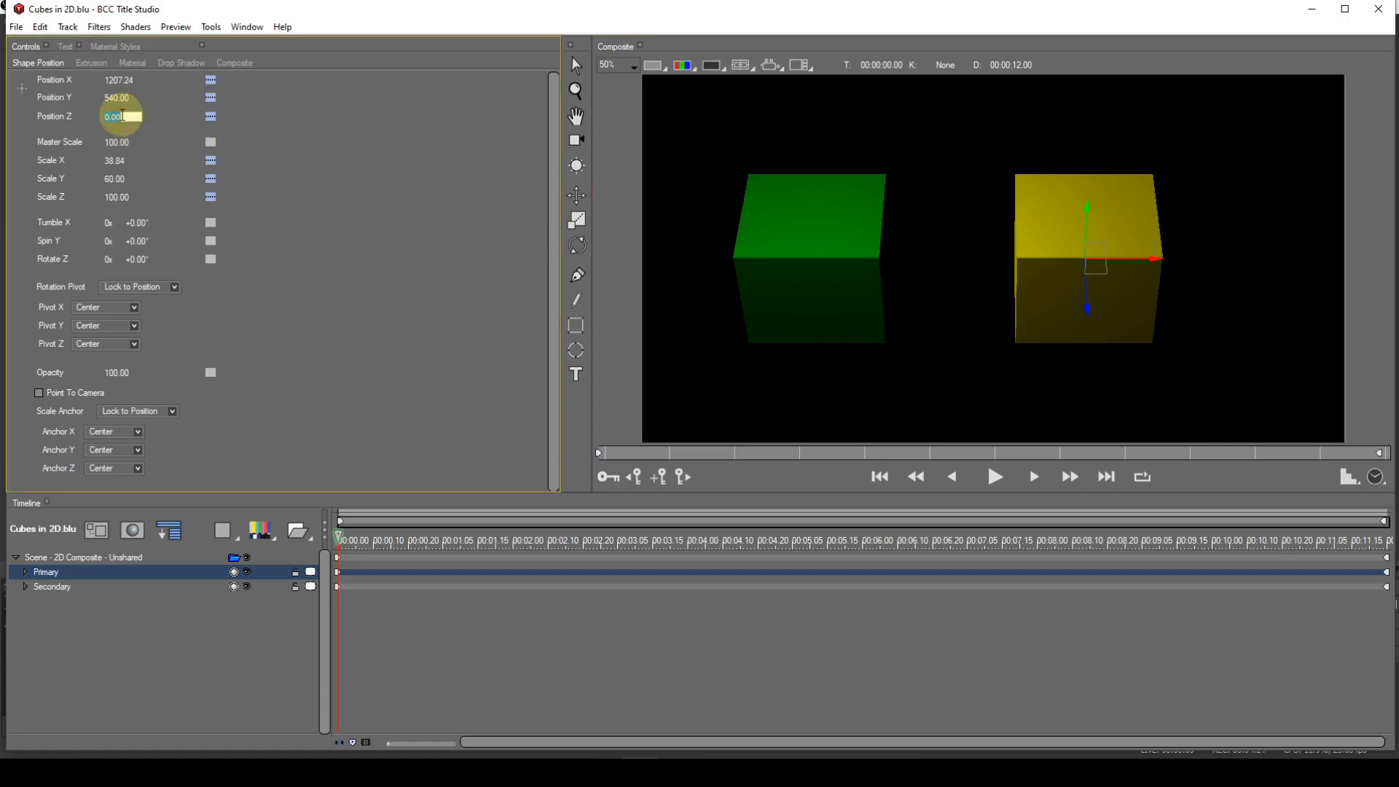
pyautogui.write('400')
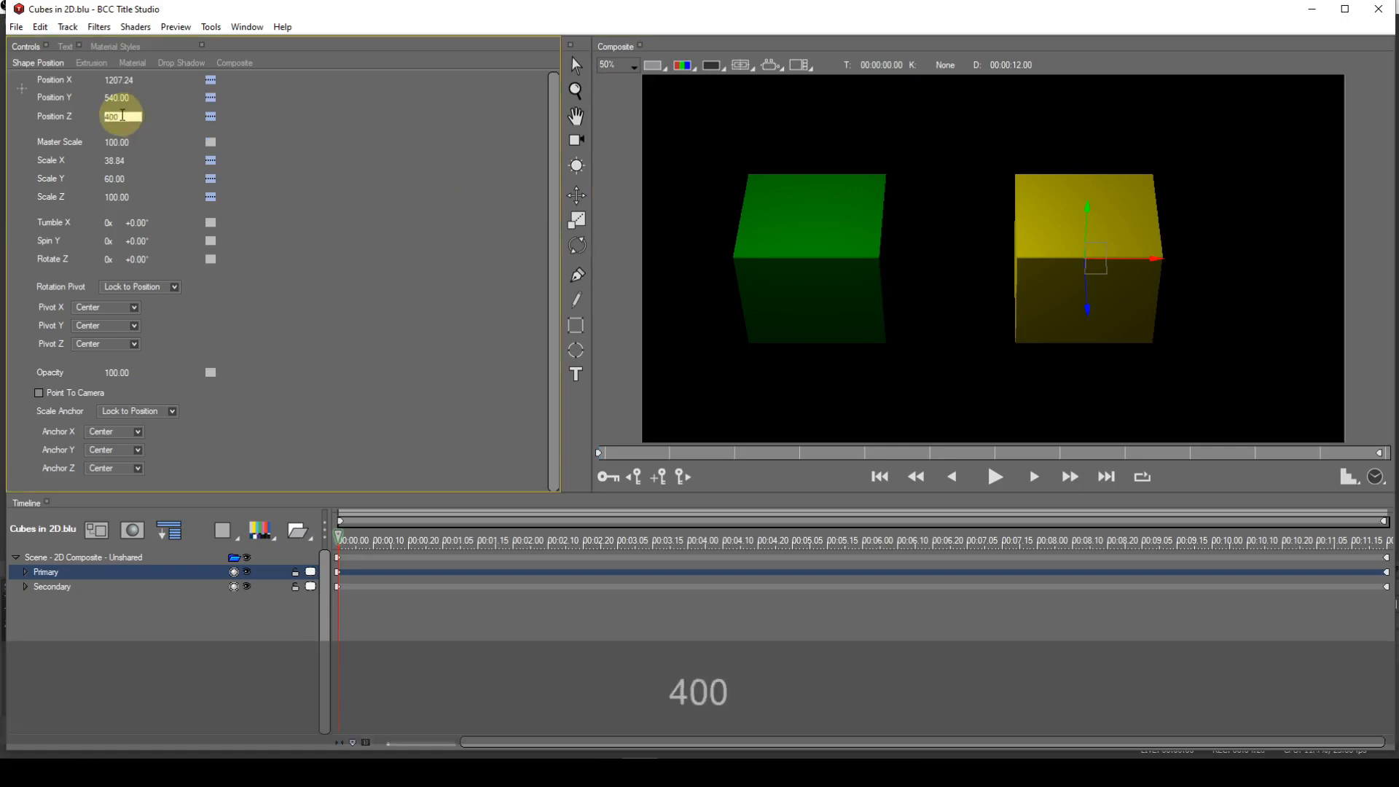
pyautogui.press('Return')
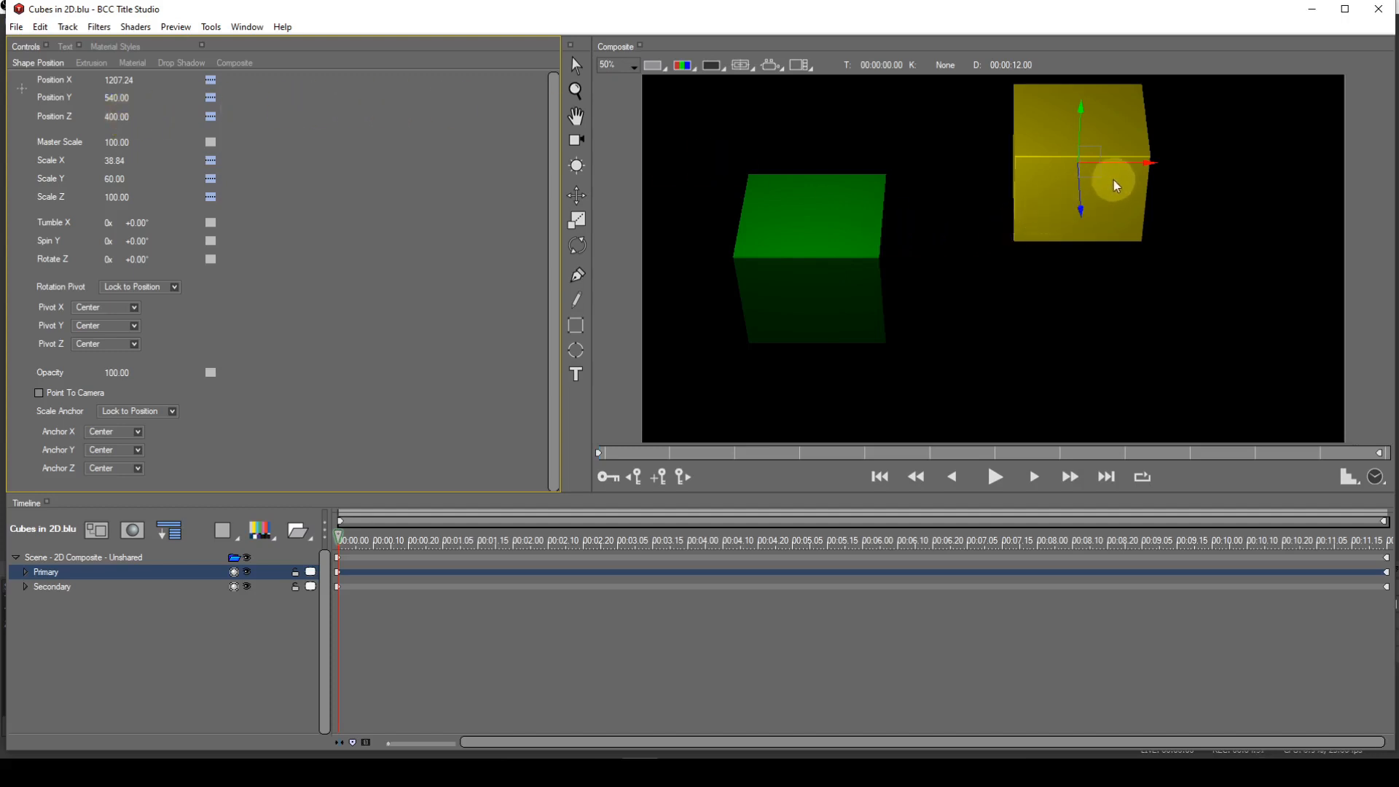
pyautogui.moveTo(1115, 170); pyautogui.dragTo(1049, 168)
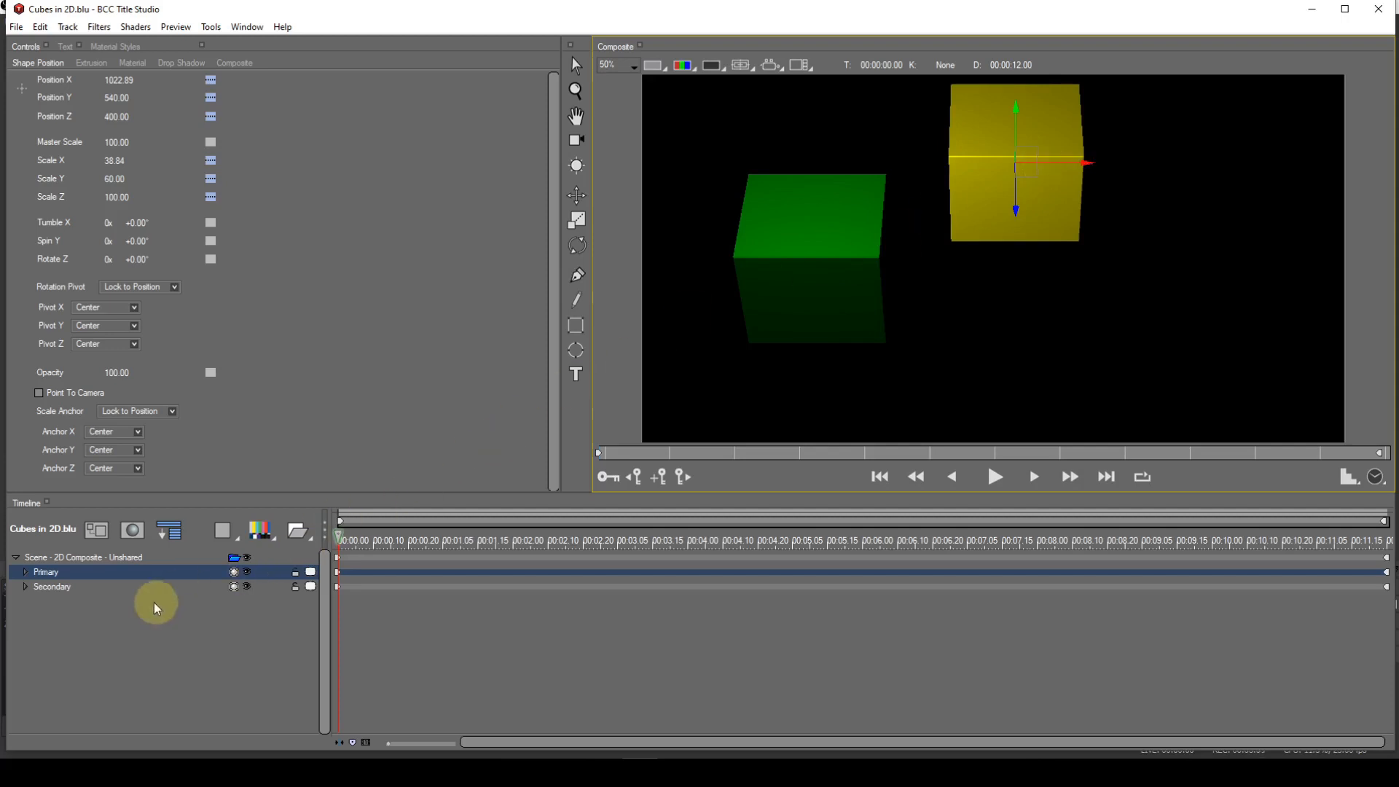
# Move the Secondary track above Primary and slide the yellow cube along X to about 701, and back out to about 1280.
pyautogui.moveTo(76, 588); pyautogui.dragTo(77, 572)
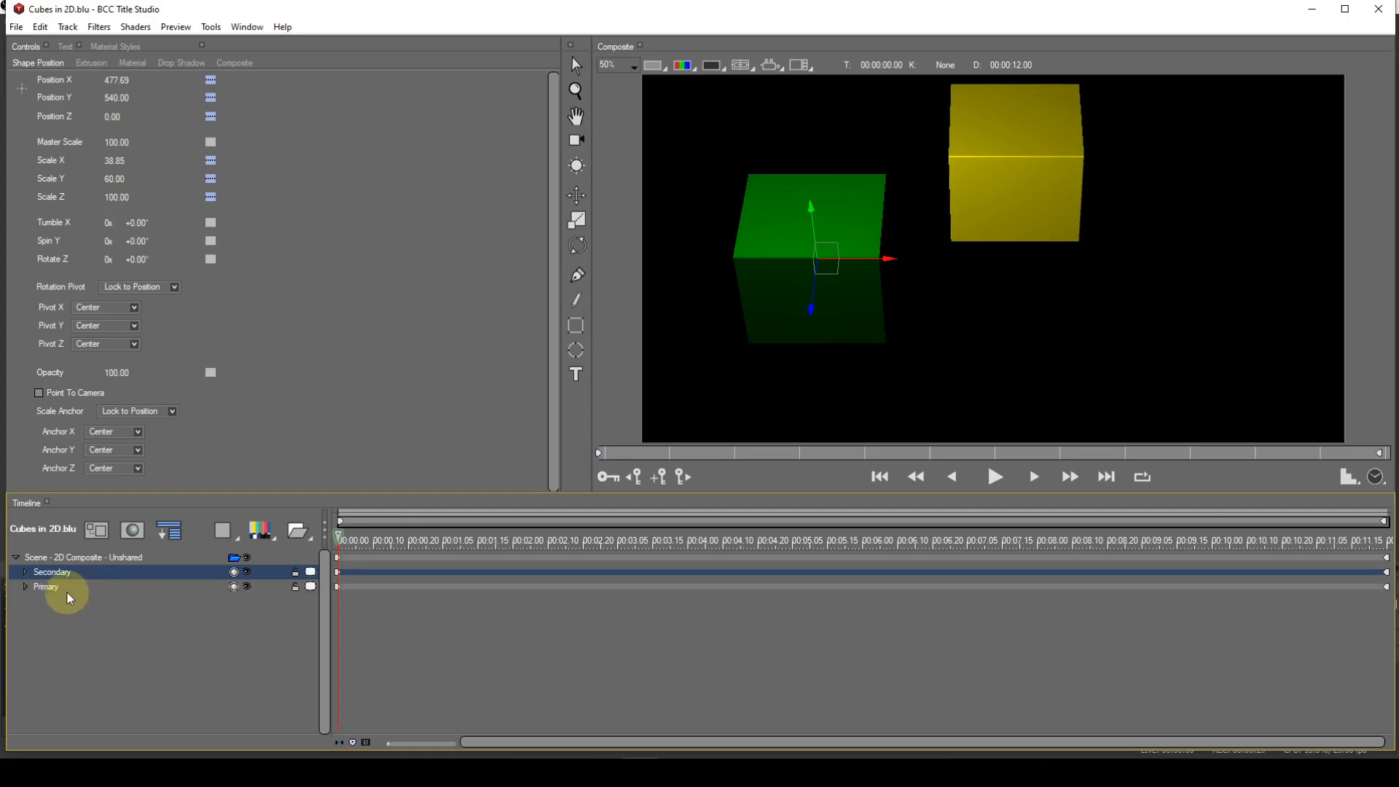
pyautogui.click(67, 591)
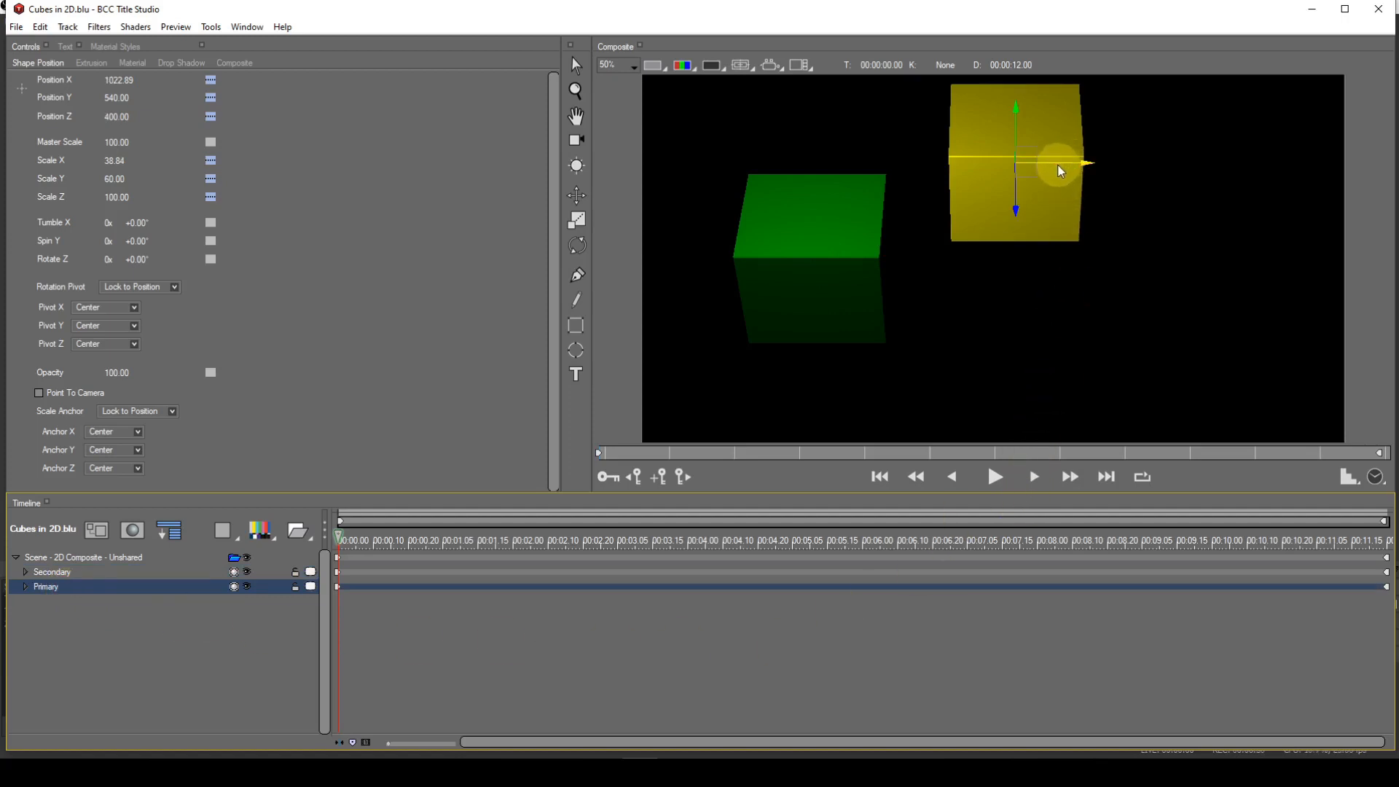
pyautogui.moveTo(1061, 172); pyautogui.dragTo(947, 161)
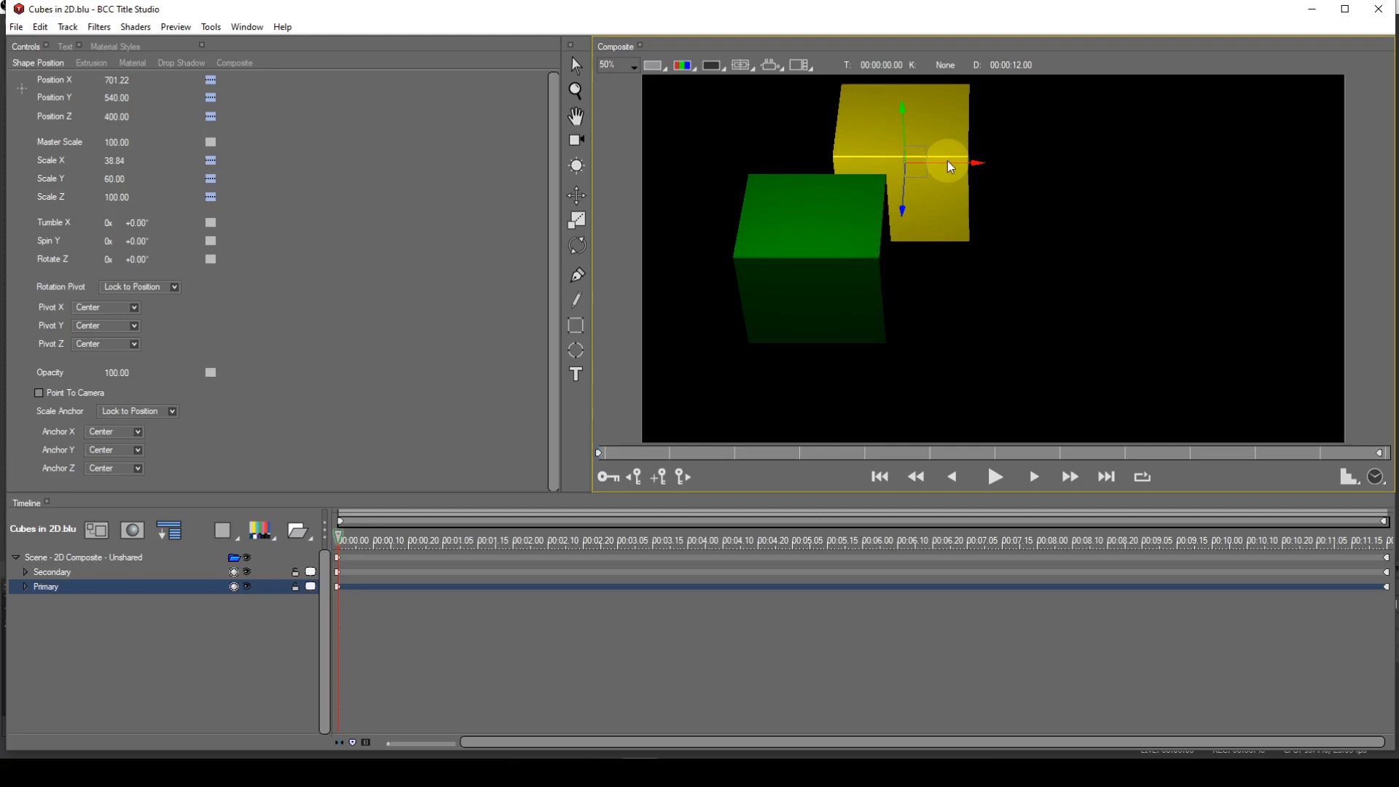
pyautogui.moveTo(946, 173); pyautogui.dragTo(1143, 182)
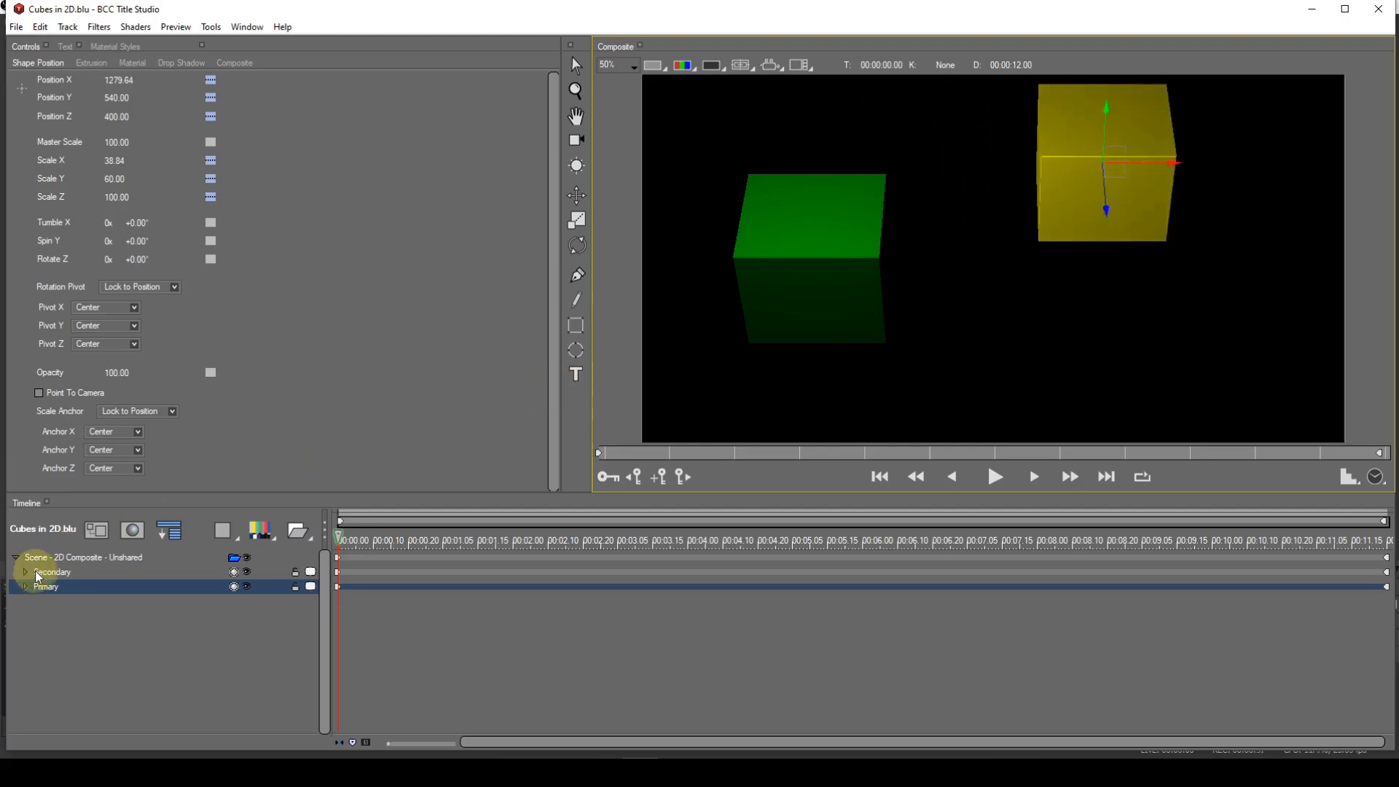
# Move the Primary track above Secondary and change the scene container to 3D Render.
pyautogui.moveTo(46, 587); pyautogui.dragTo(49, 566)
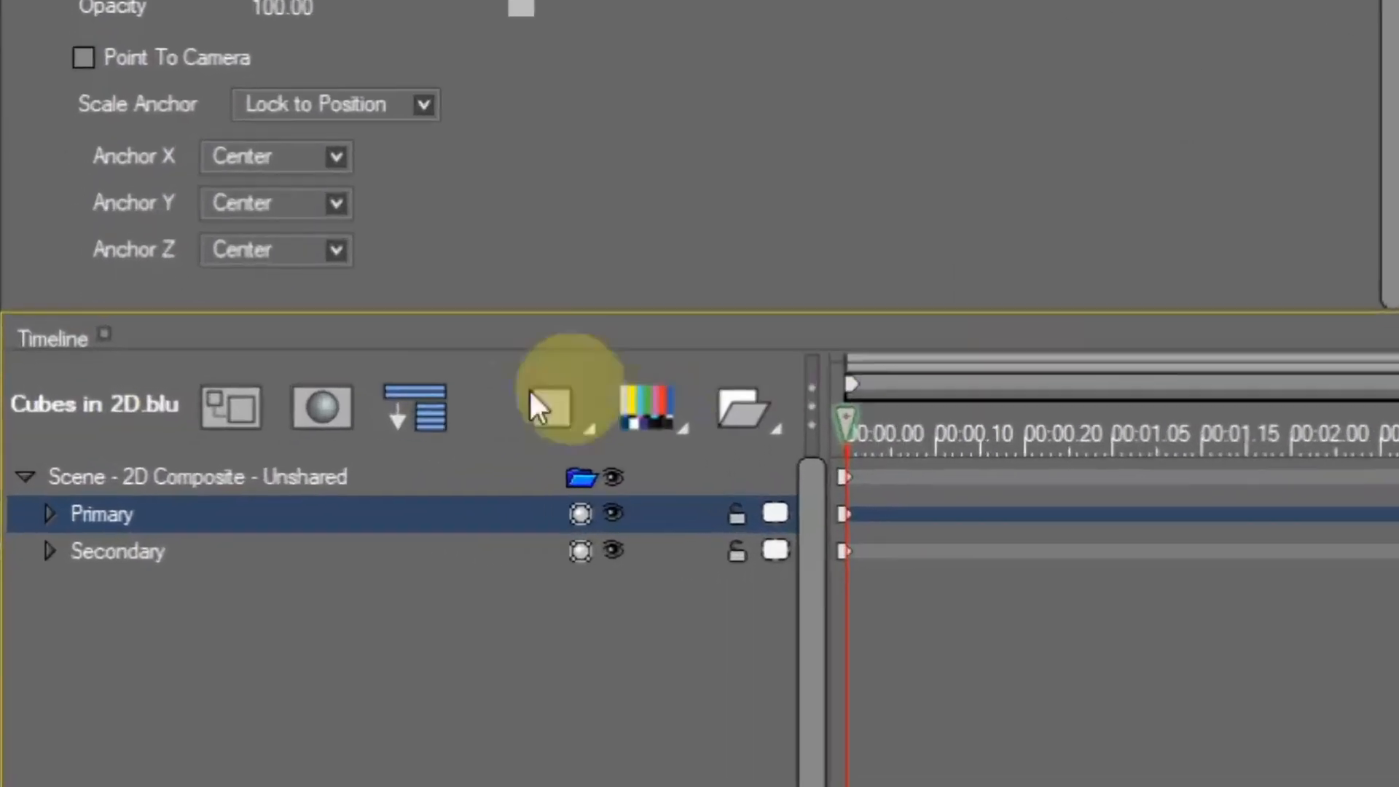
pyautogui.rightClick(519, 396)
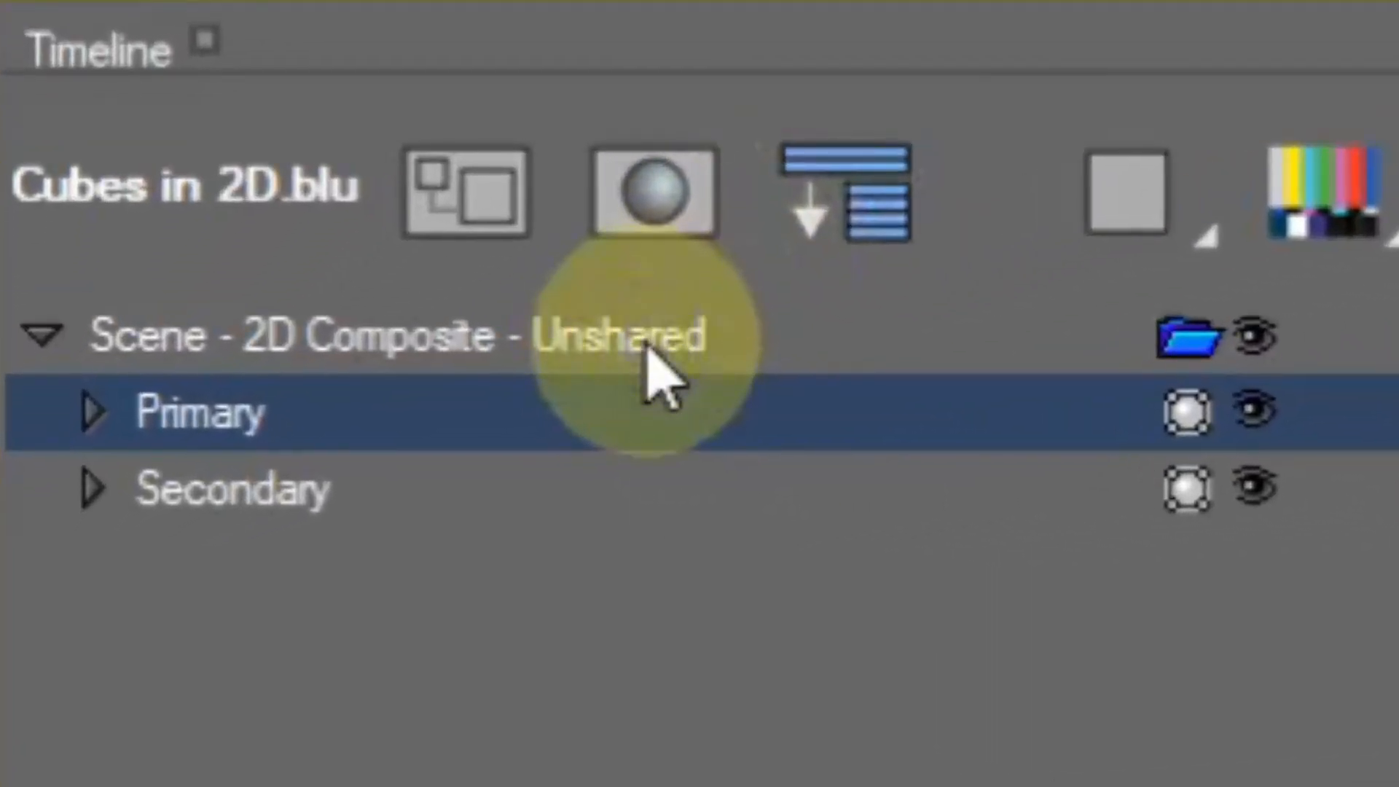
pyautogui.click(749, 386)
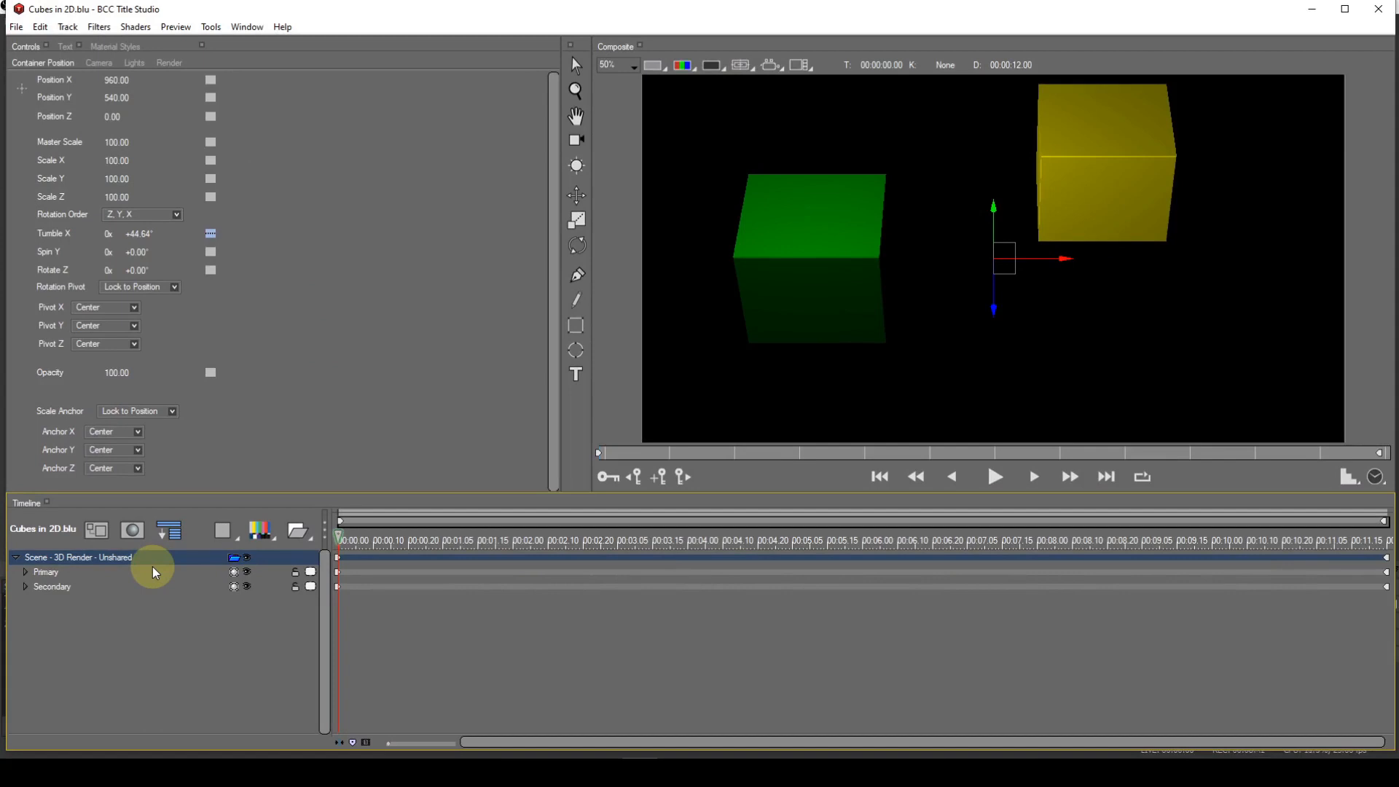
# Slide the yellow Primary cube along X toward the green cube, both before and after moving the Secondary track above Primary.
pyautogui.click(54, 577)
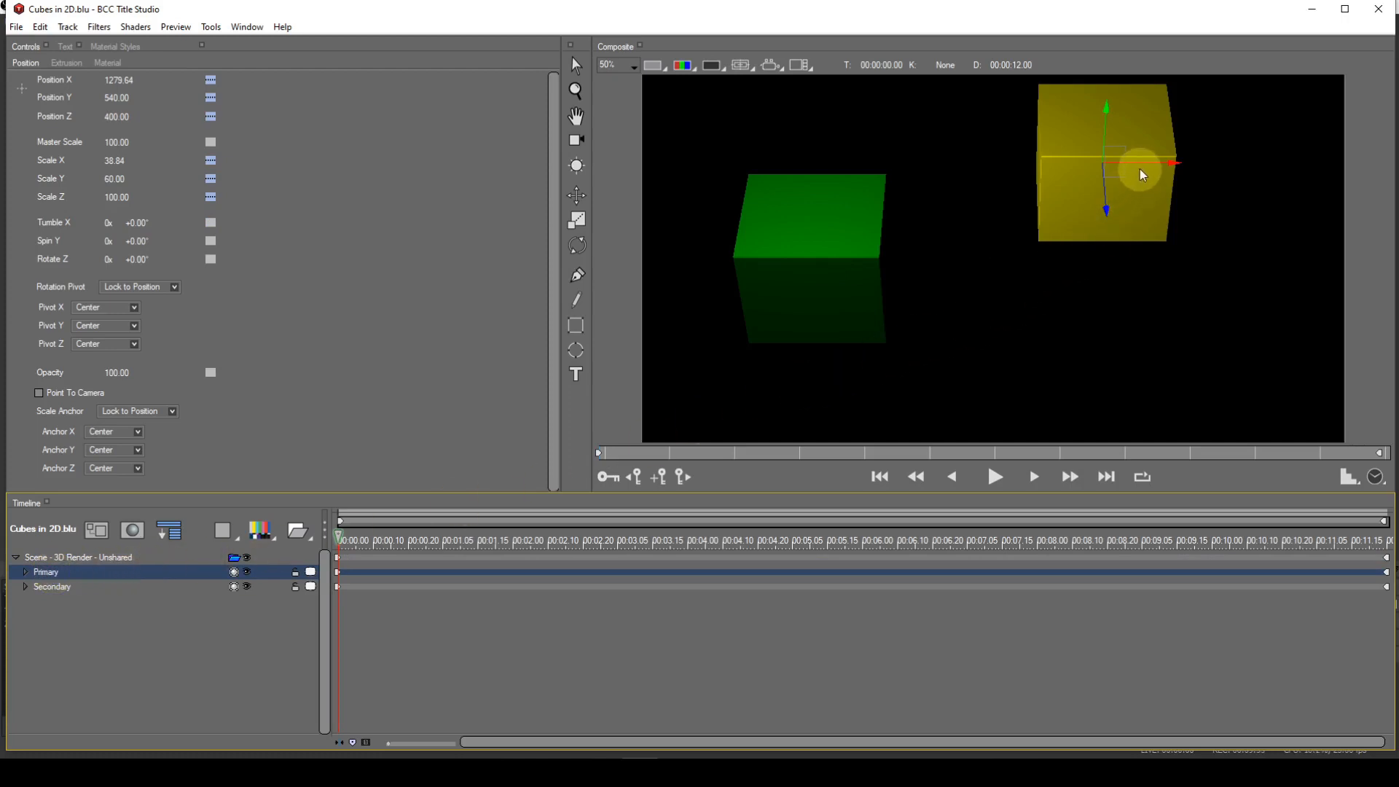
pyautogui.moveTo(1140, 164); pyautogui.dragTo(1080, 175)
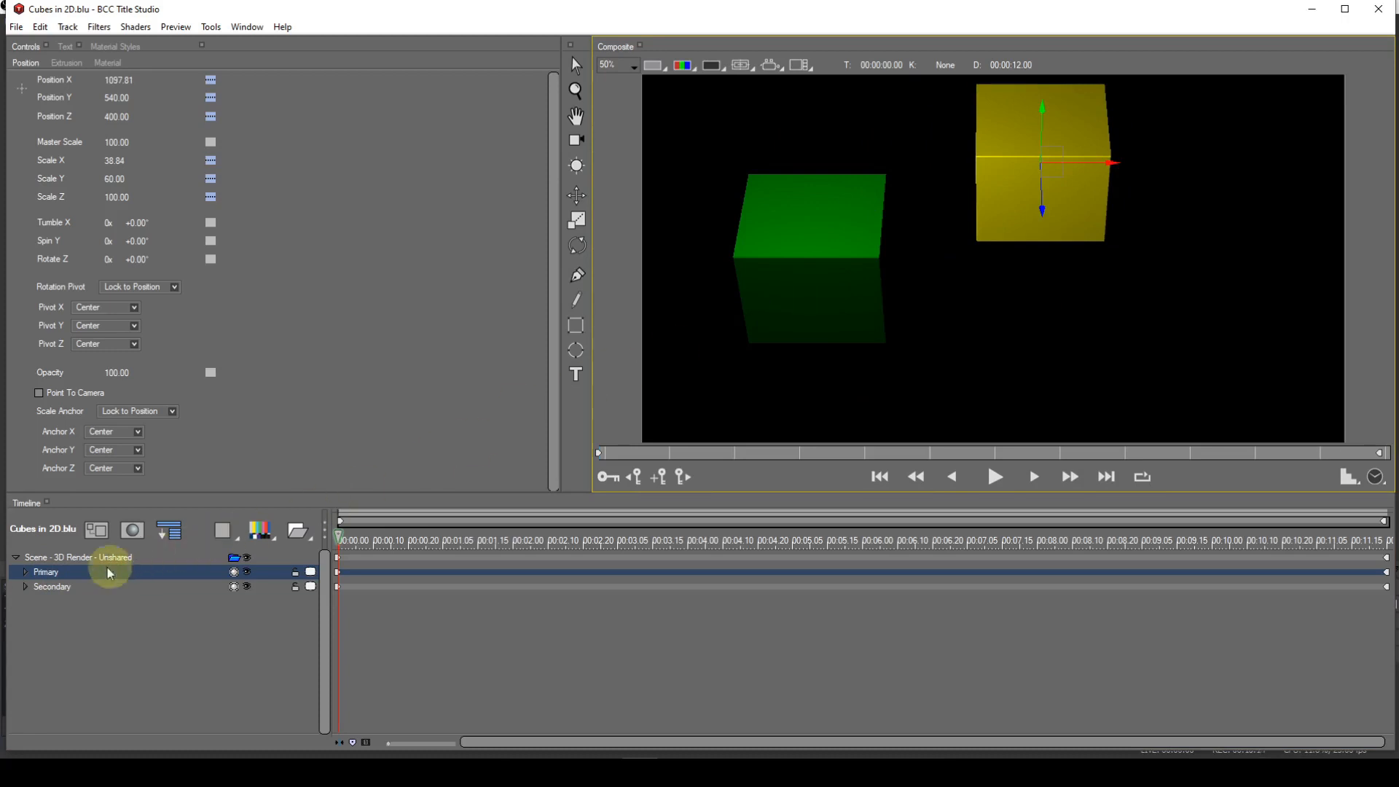
pyautogui.moveTo(57, 587); pyautogui.dragTo(124, 568)
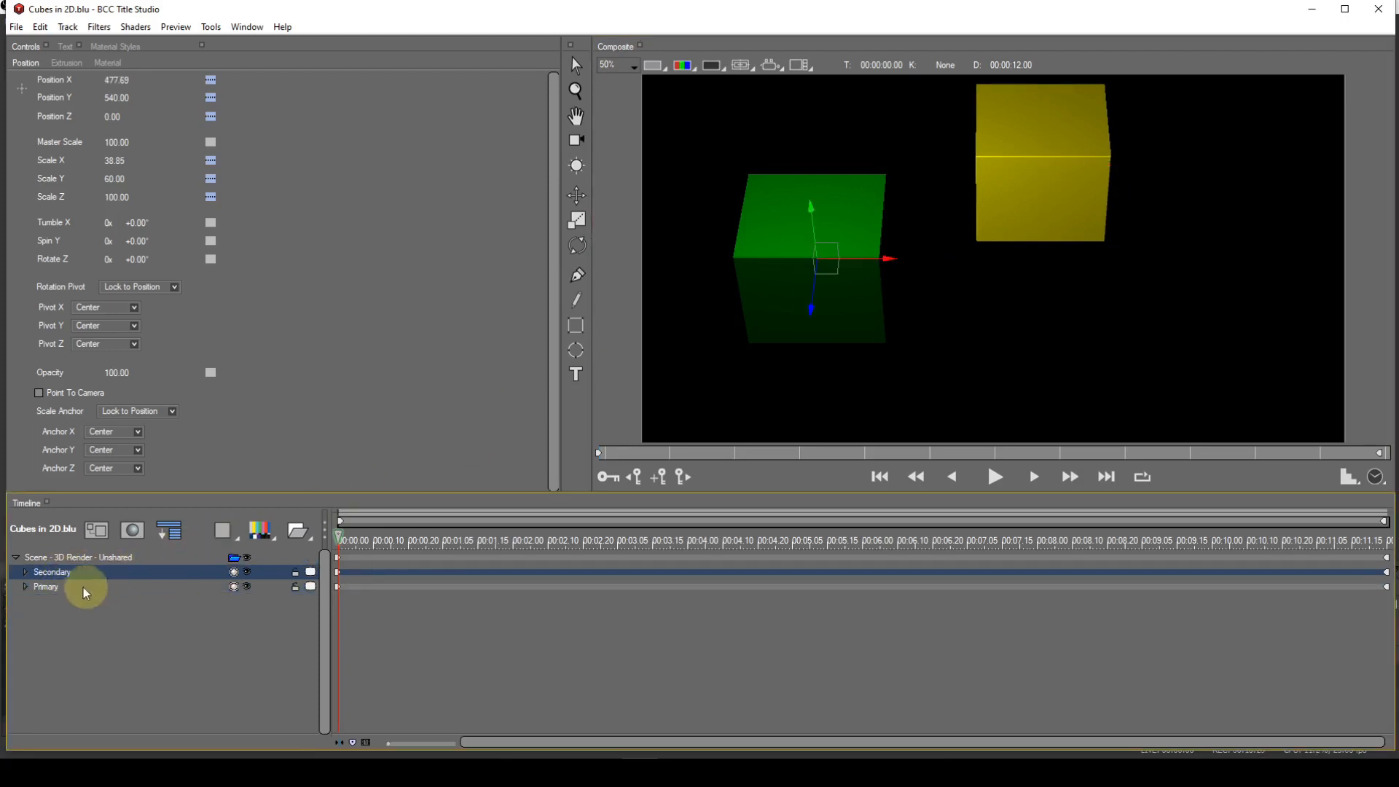
pyautogui.click(51, 587)
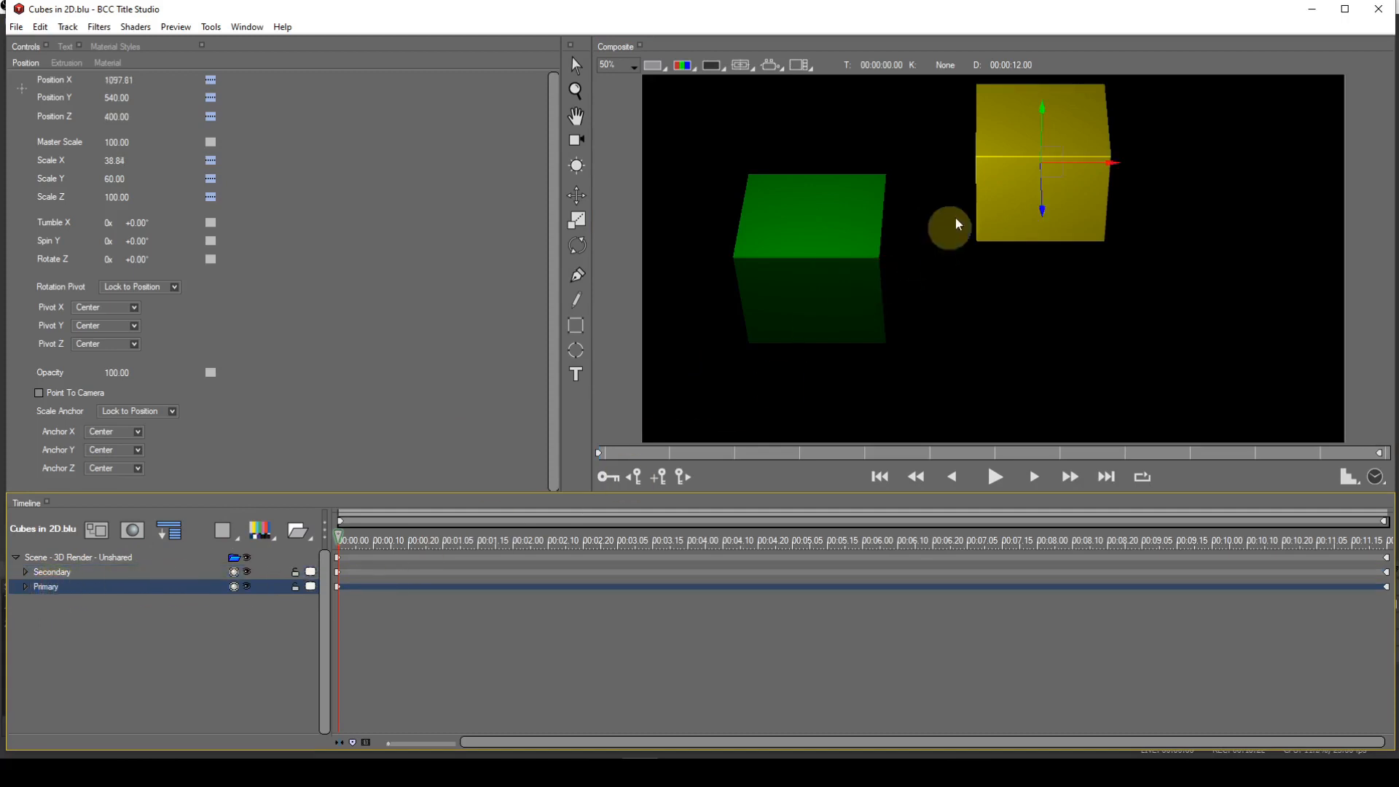
pyautogui.moveTo(1080, 165); pyautogui.dragTo(1028, 166)
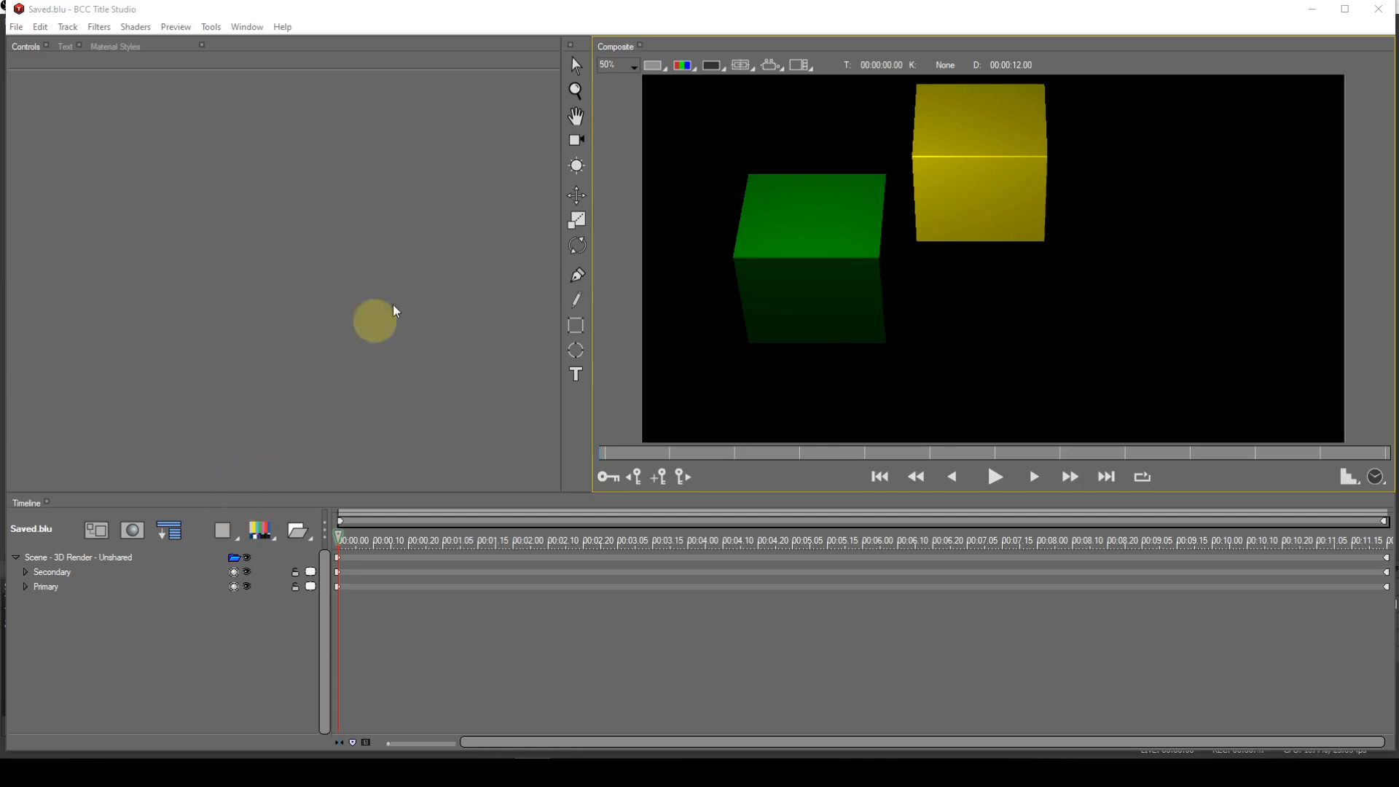
# Examine the two cubes from the Front, Left, Right, Top, Bottom and Back camera views in turn.
pyautogui.click(769, 65)
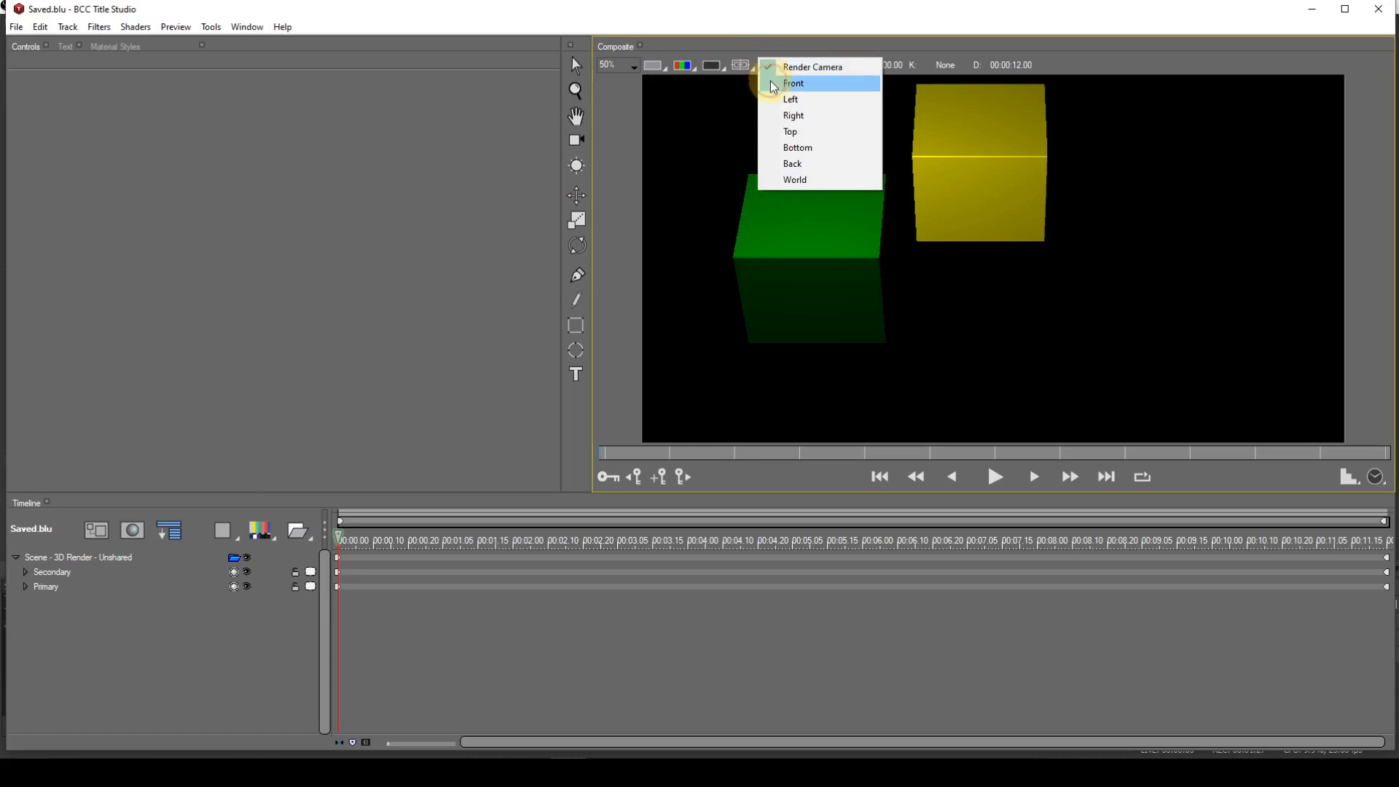
pyautogui.click(772, 83)
pyautogui.click(769, 67)
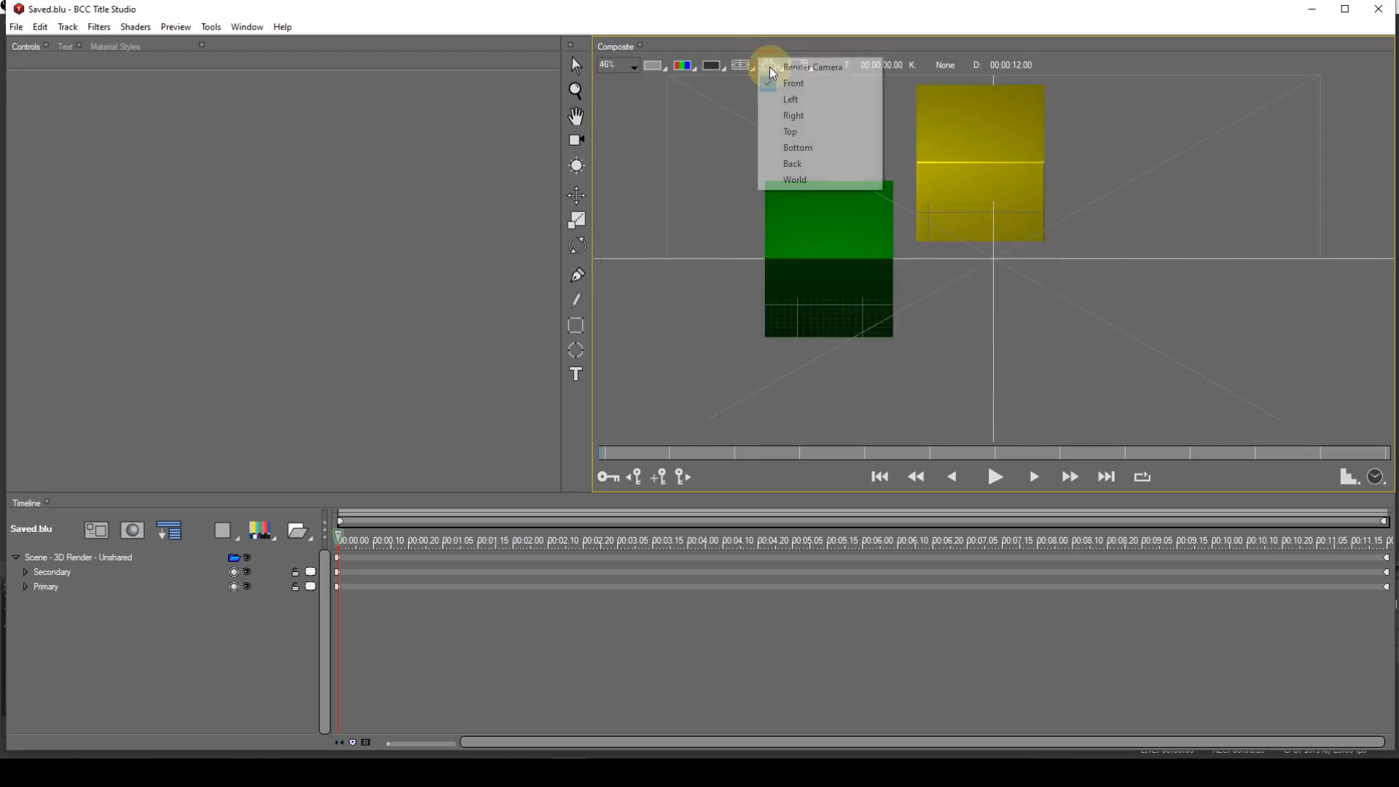
pyautogui.click(768, 98)
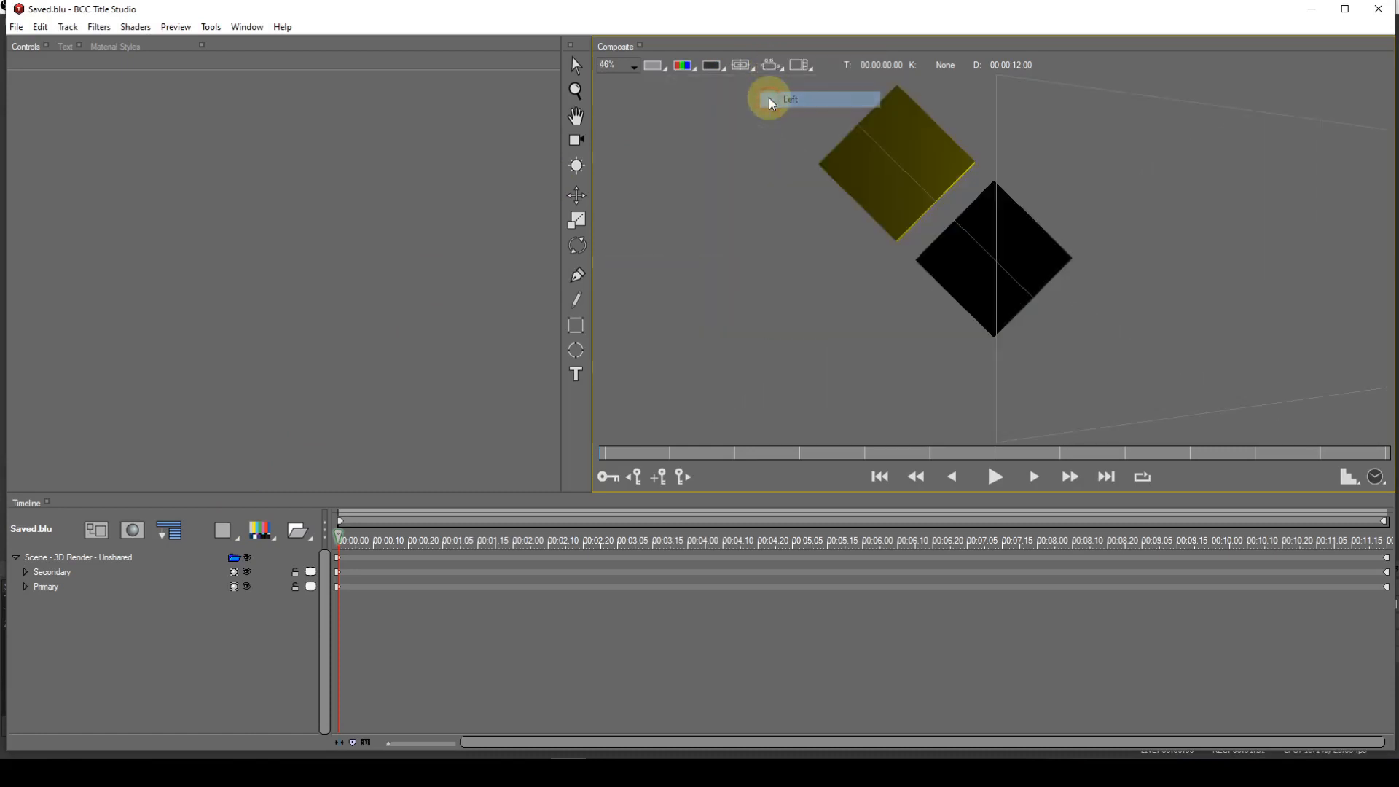
pyautogui.click(766, 65)
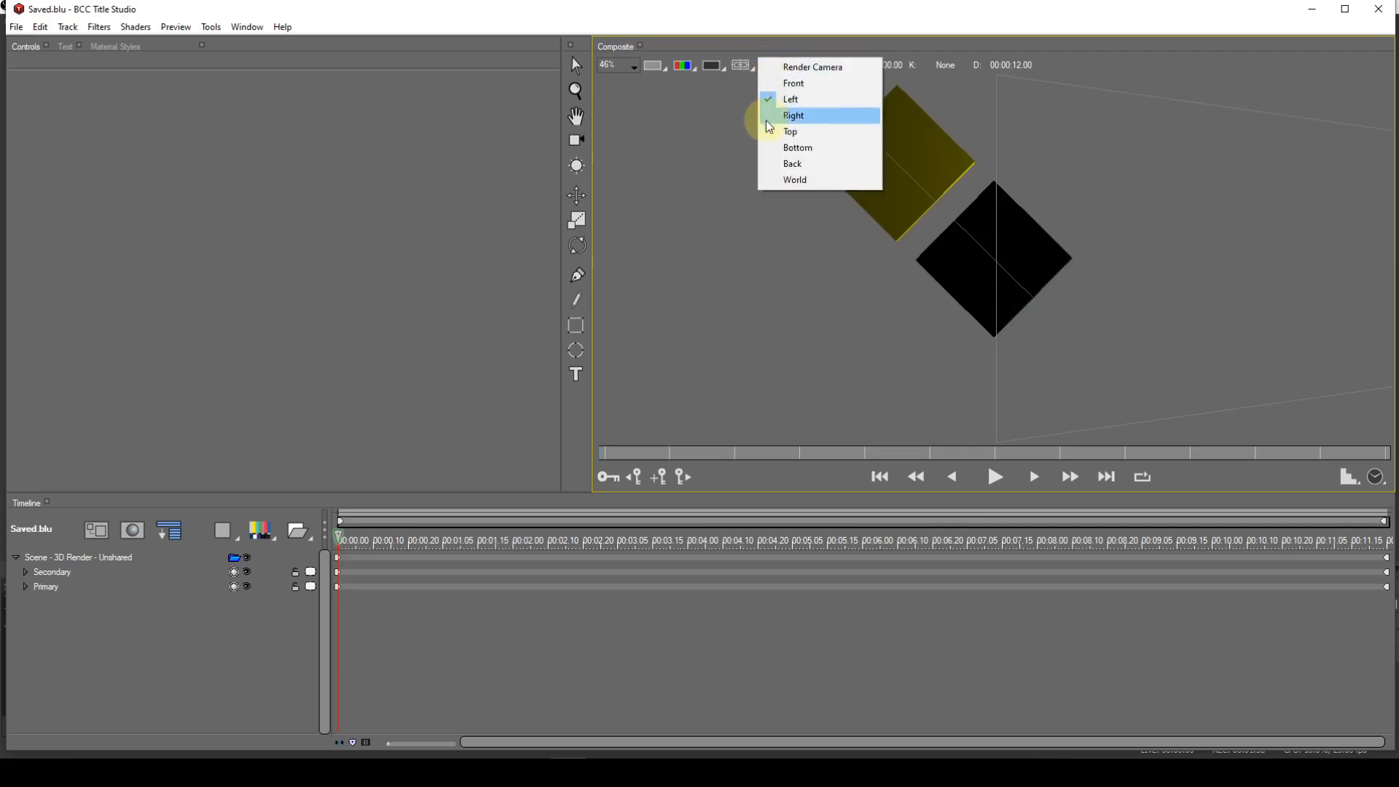
pyautogui.click(767, 116)
pyautogui.click(770, 70)
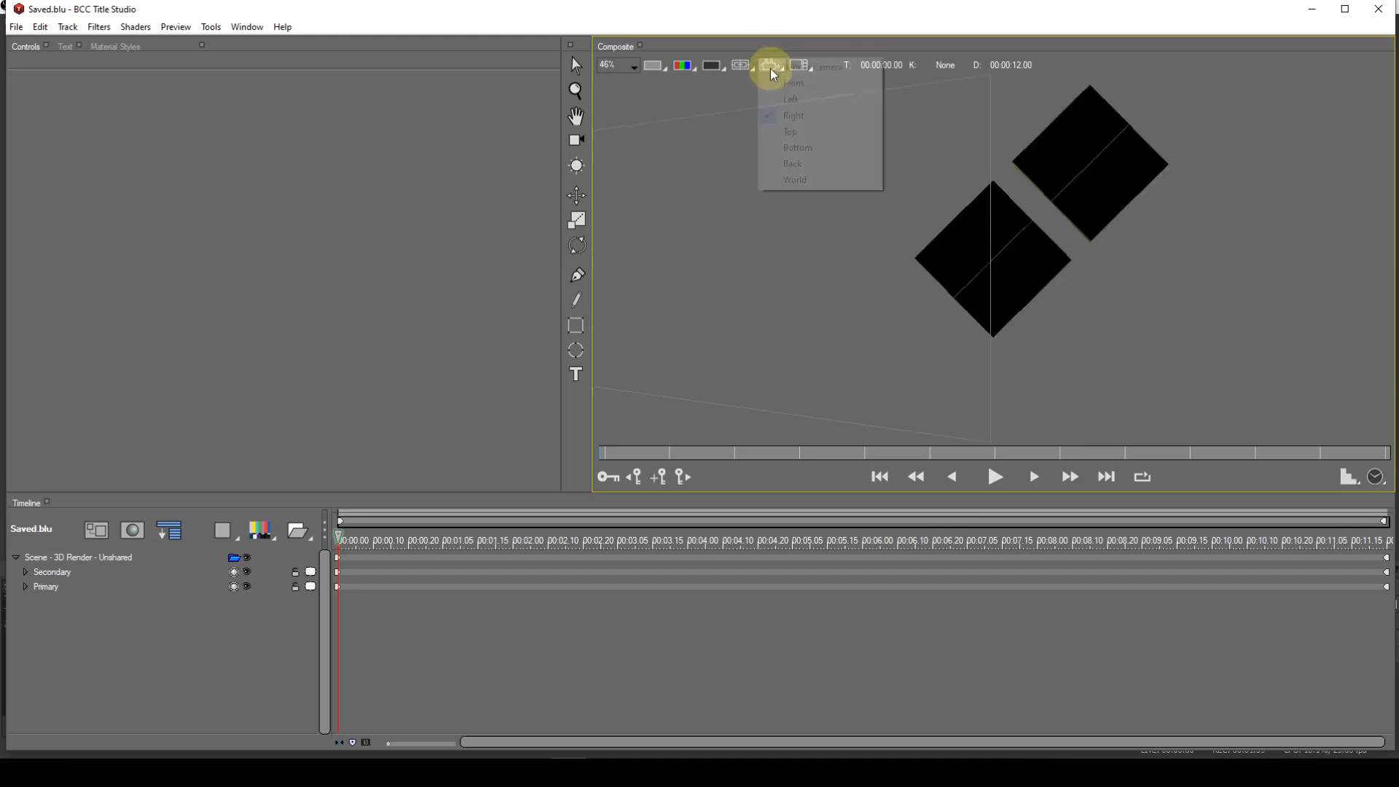
pyautogui.click(772, 134)
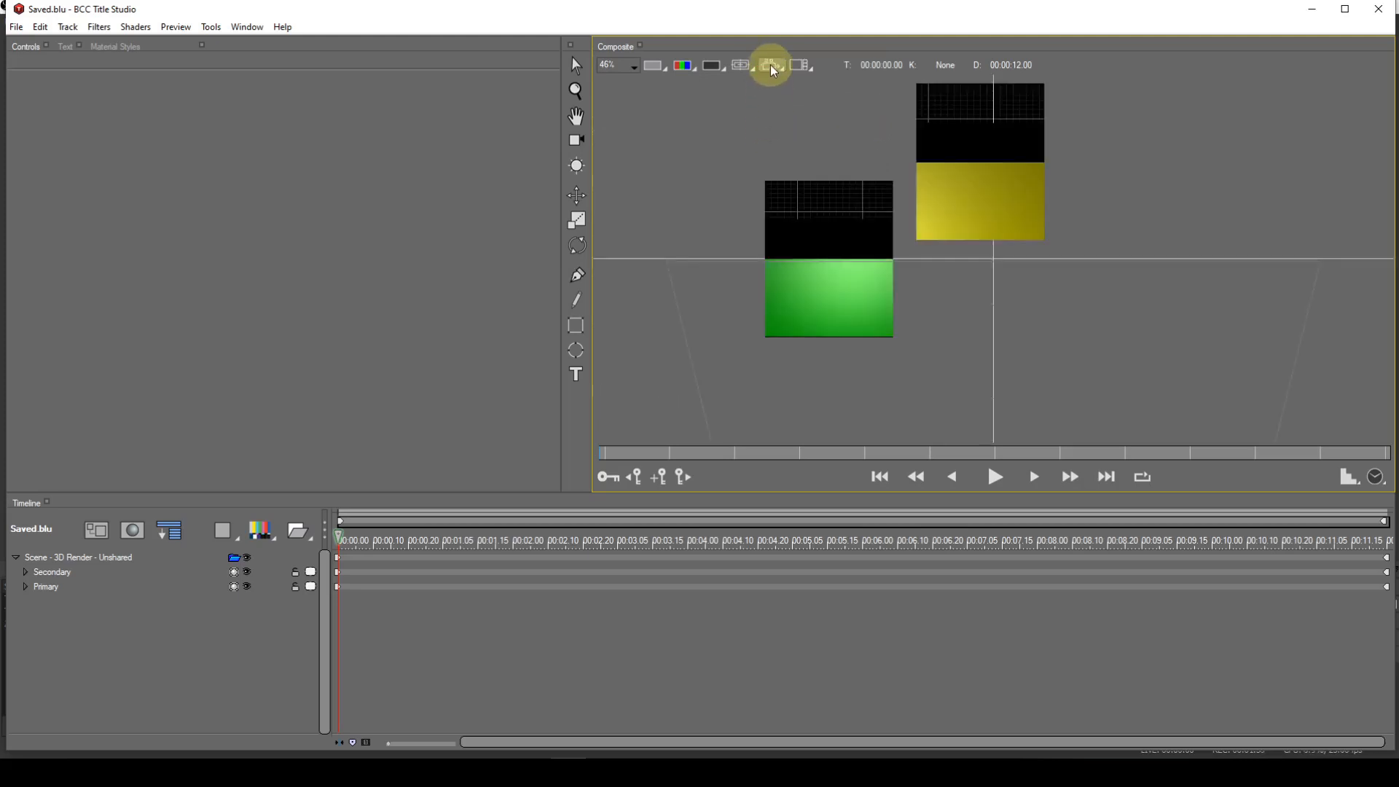
pyautogui.click(770, 66)
pyautogui.click(774, 148)
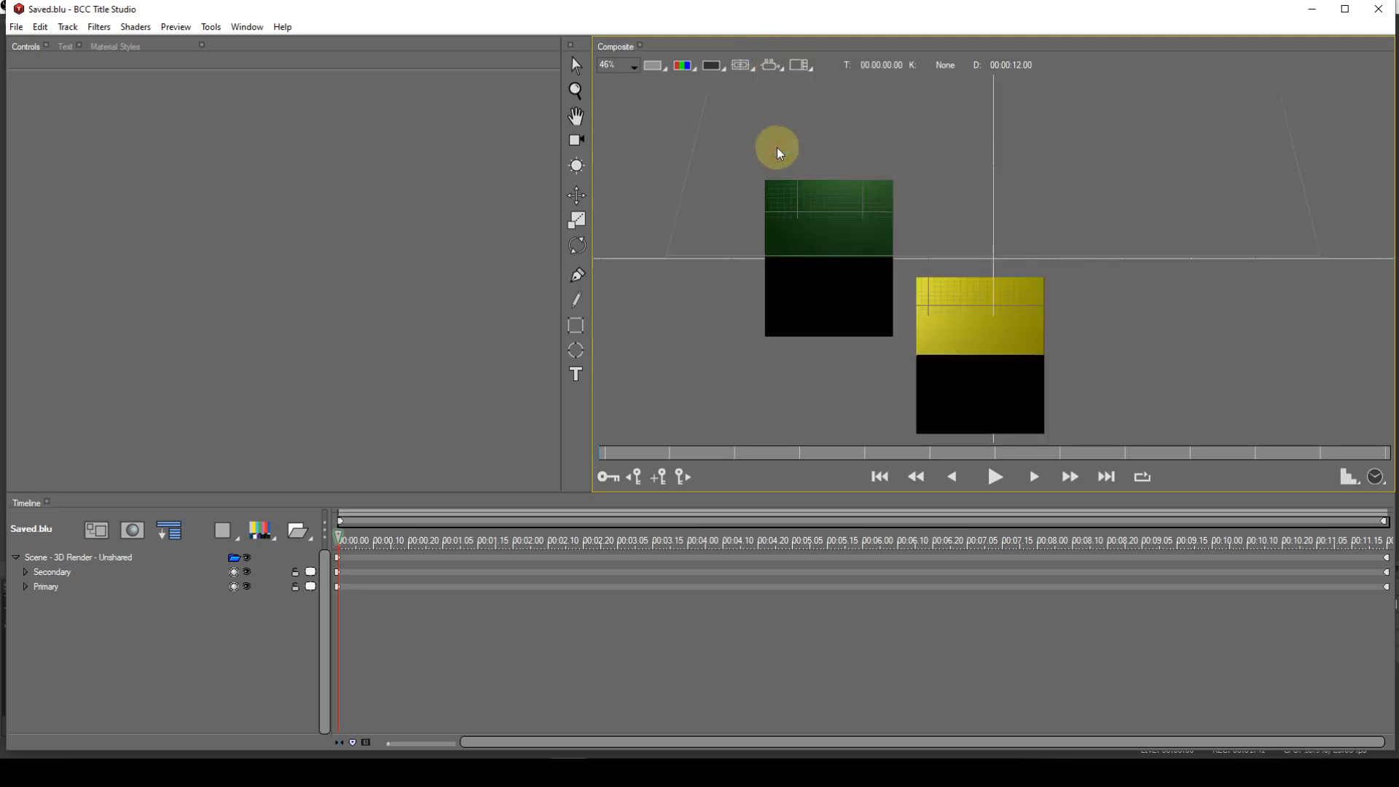
pyautogui.click(773, 70)
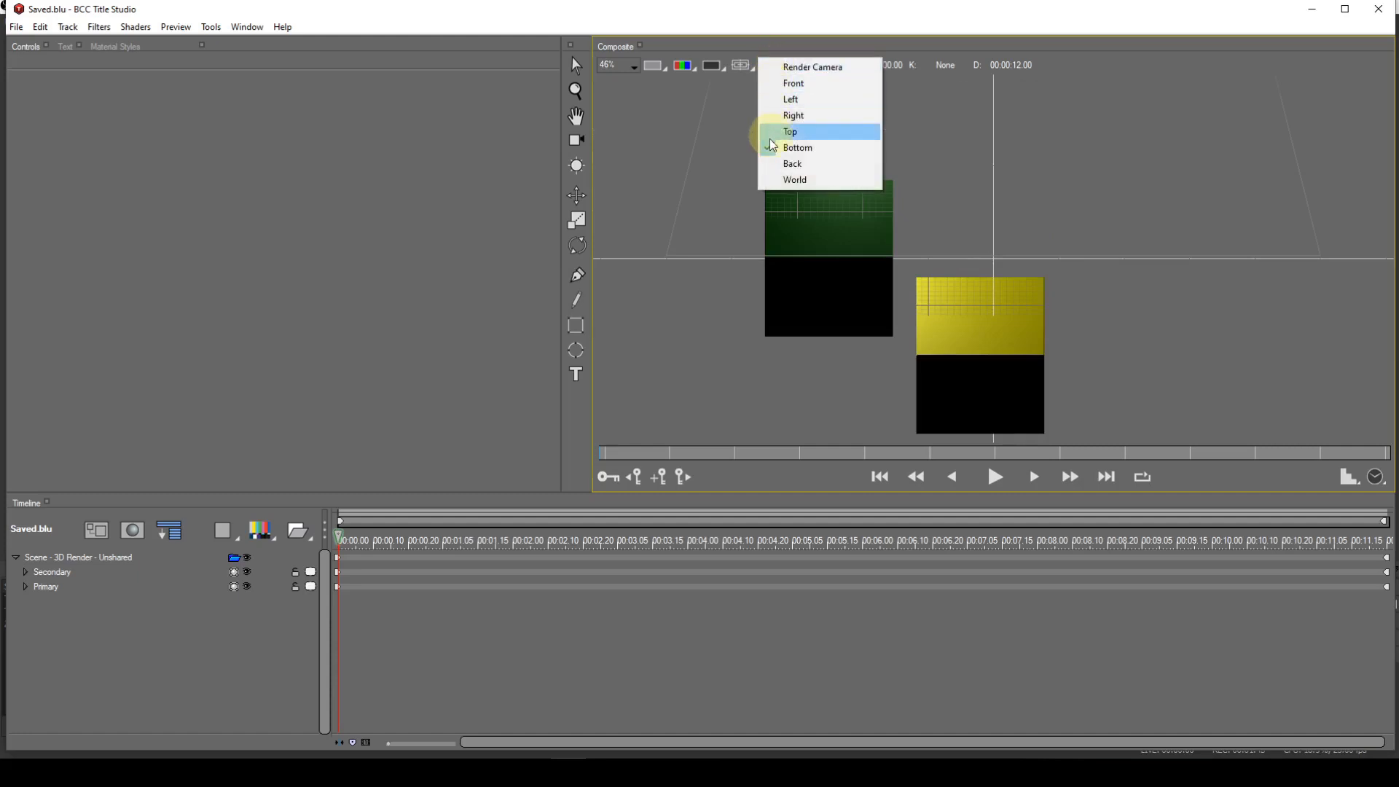
pyautogui.click(773, 166)
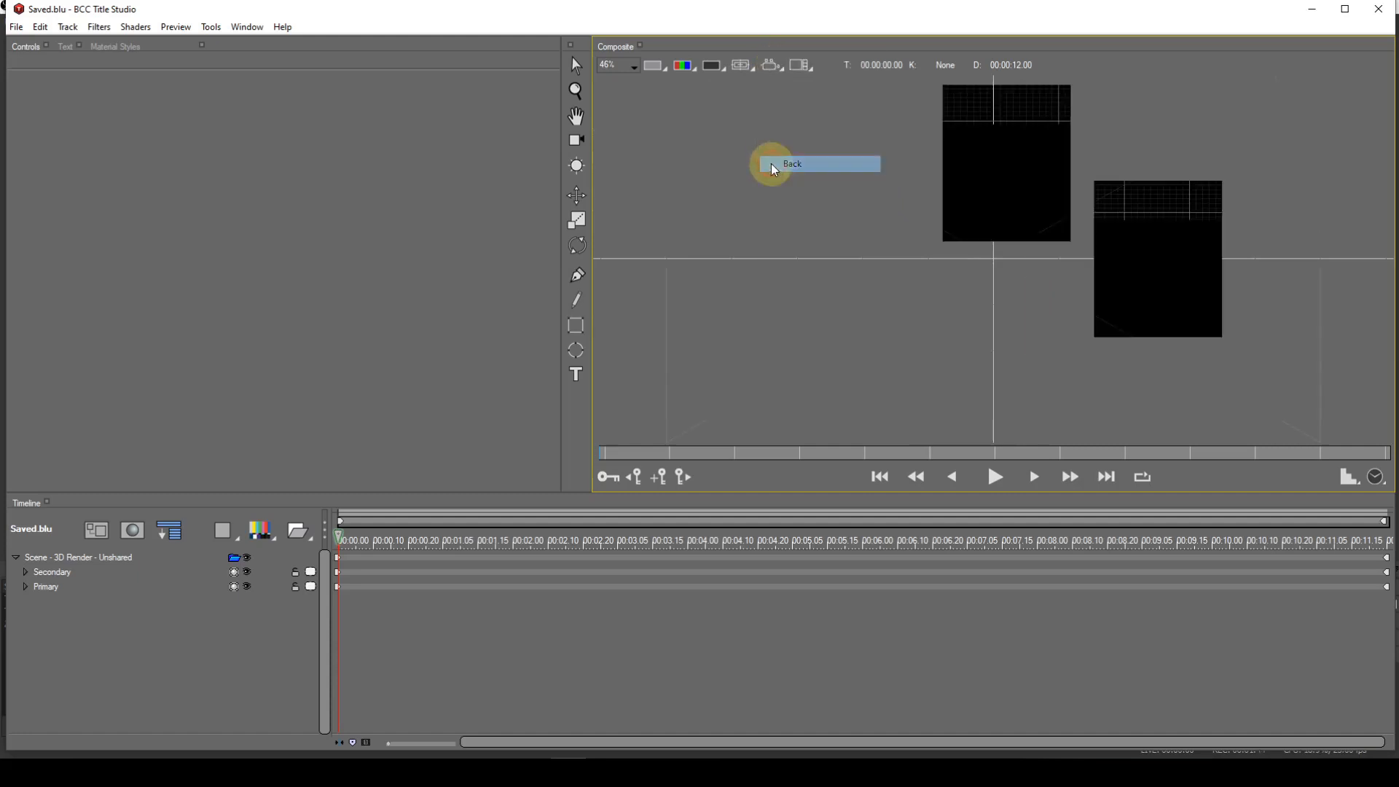
# Switch to the World camera view, select the scene container, and inspect the cubes by panning with the Hand tool and zooming.
pyautogui.click(773, 66)
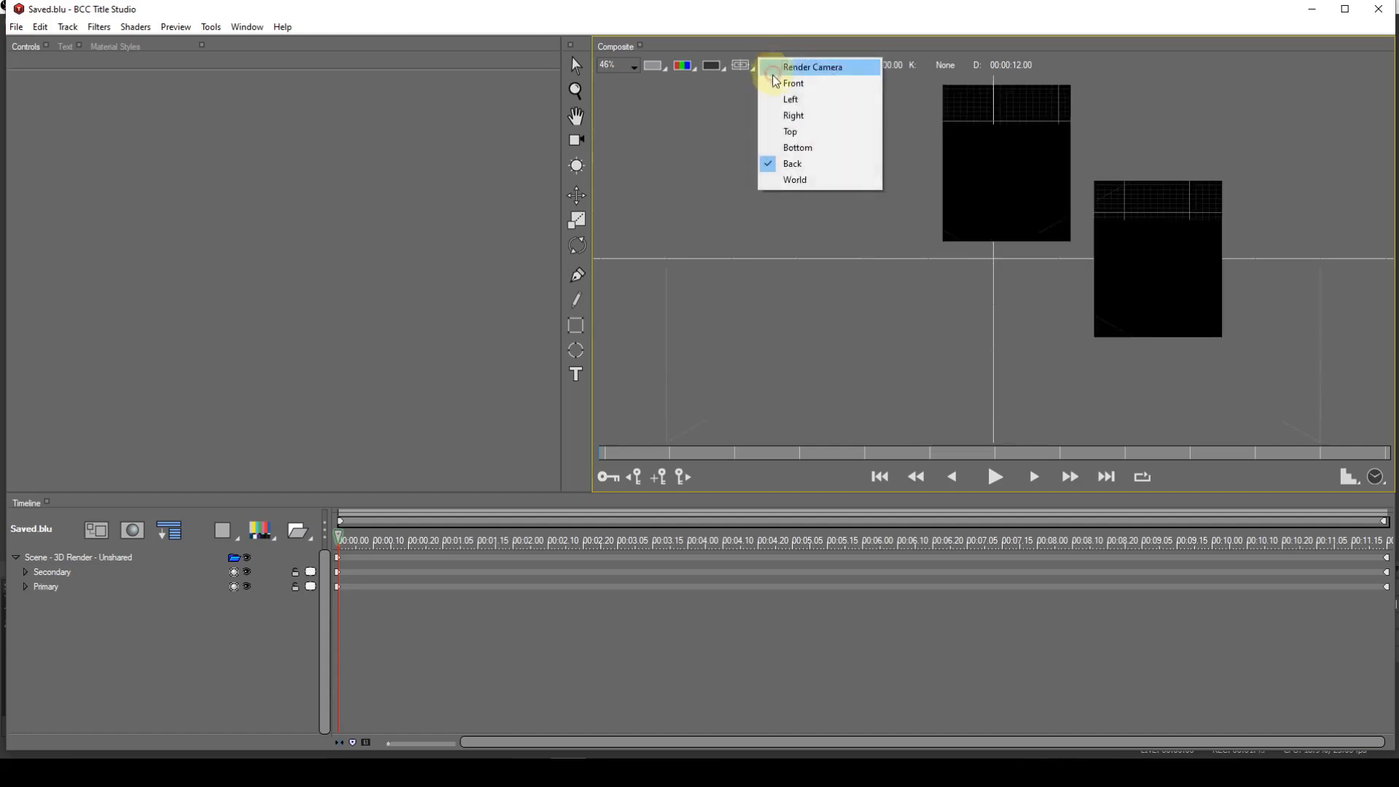
pyautogui.click(779, 182)
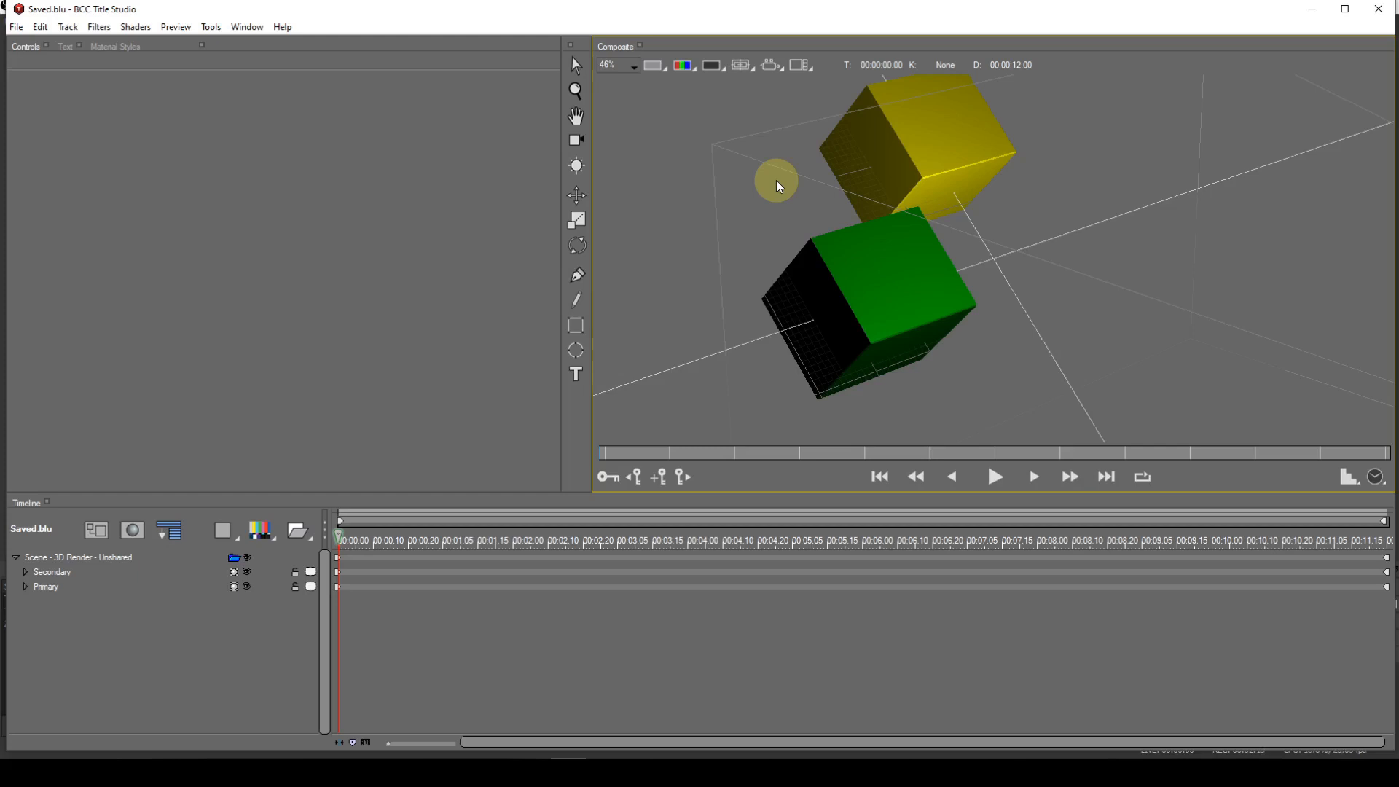
pyautogui.click(101, 560)
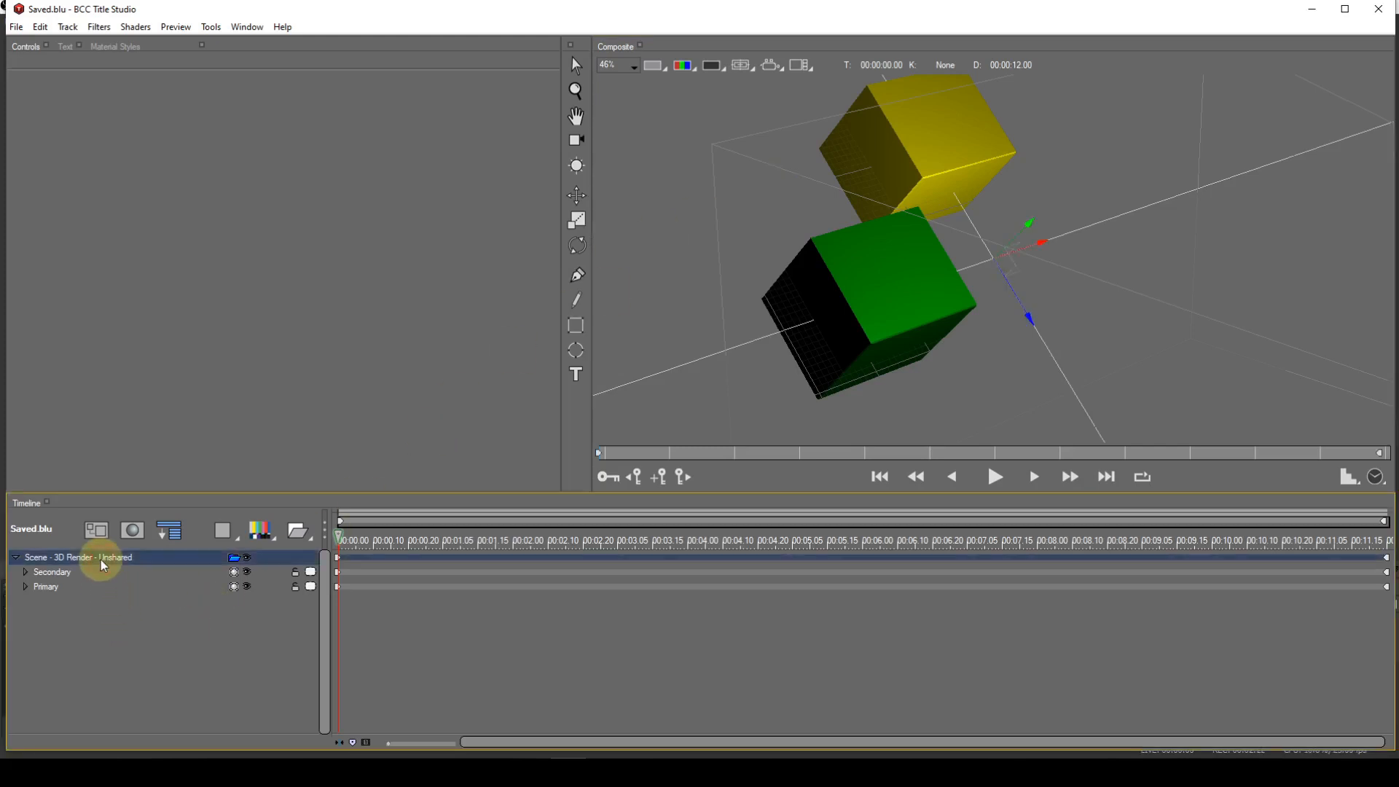
pyautogui.click(576, 116)
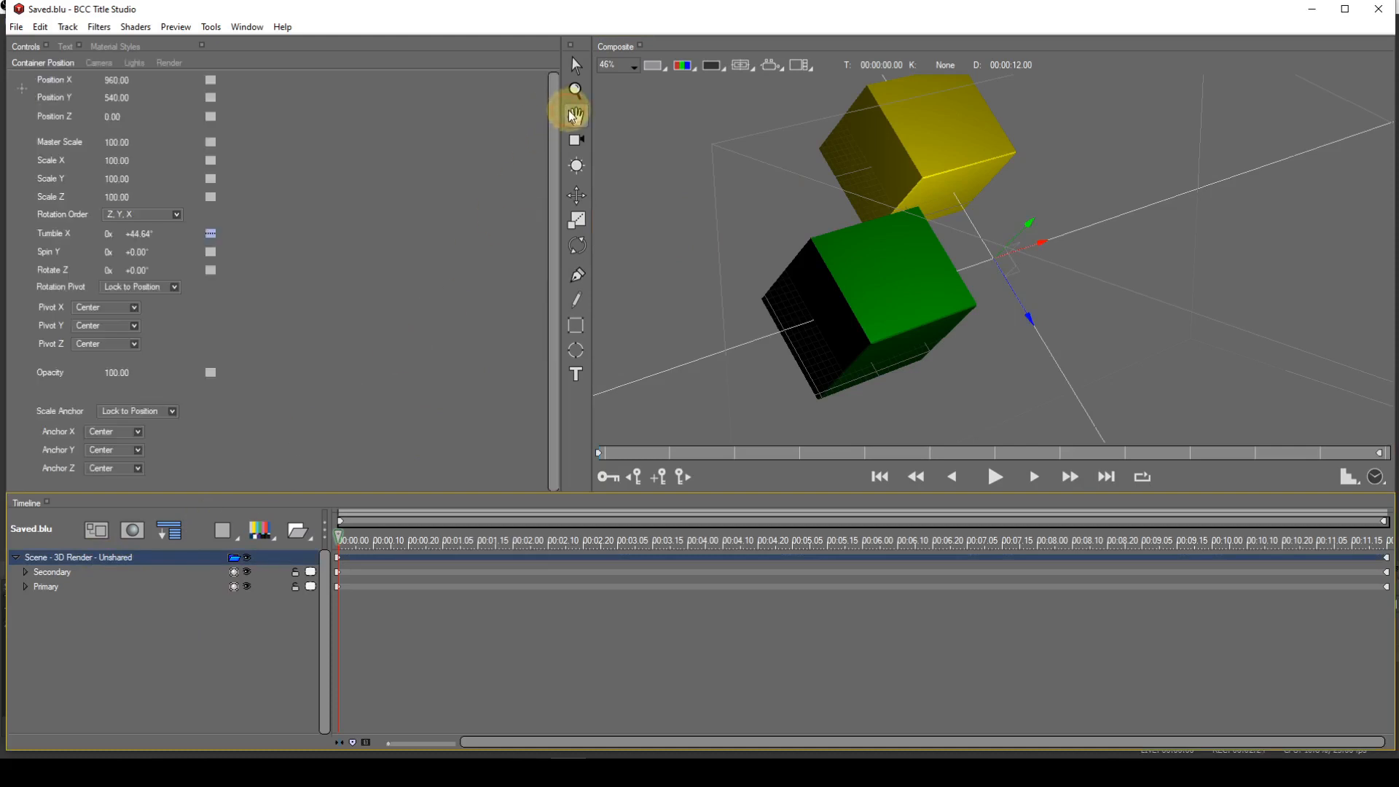
pyautogui.scroll(-3, 764, 220)
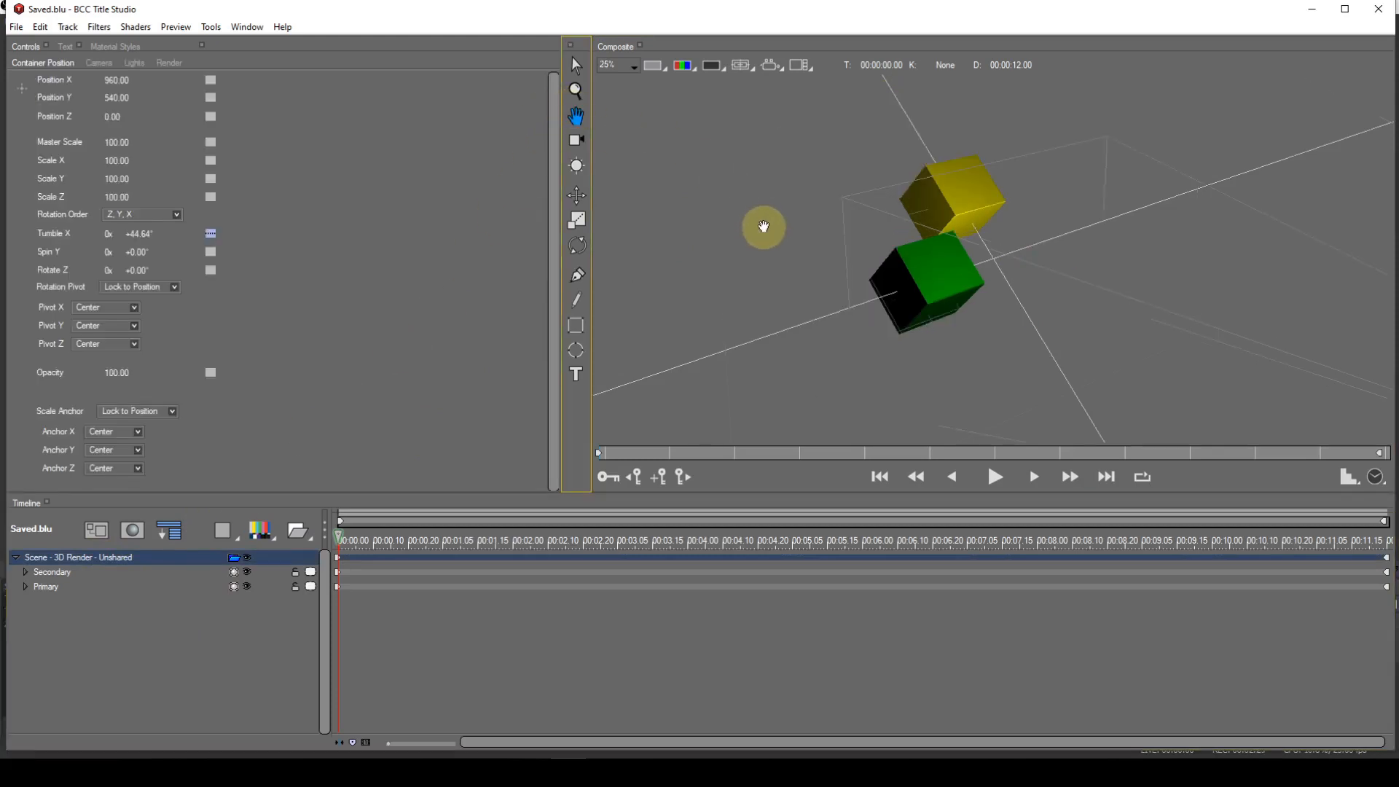
pyautogui.moveTo(755, 234); pyautogui.dragTo(716, 196)
pyautogui.scroll(3, 719, 198)
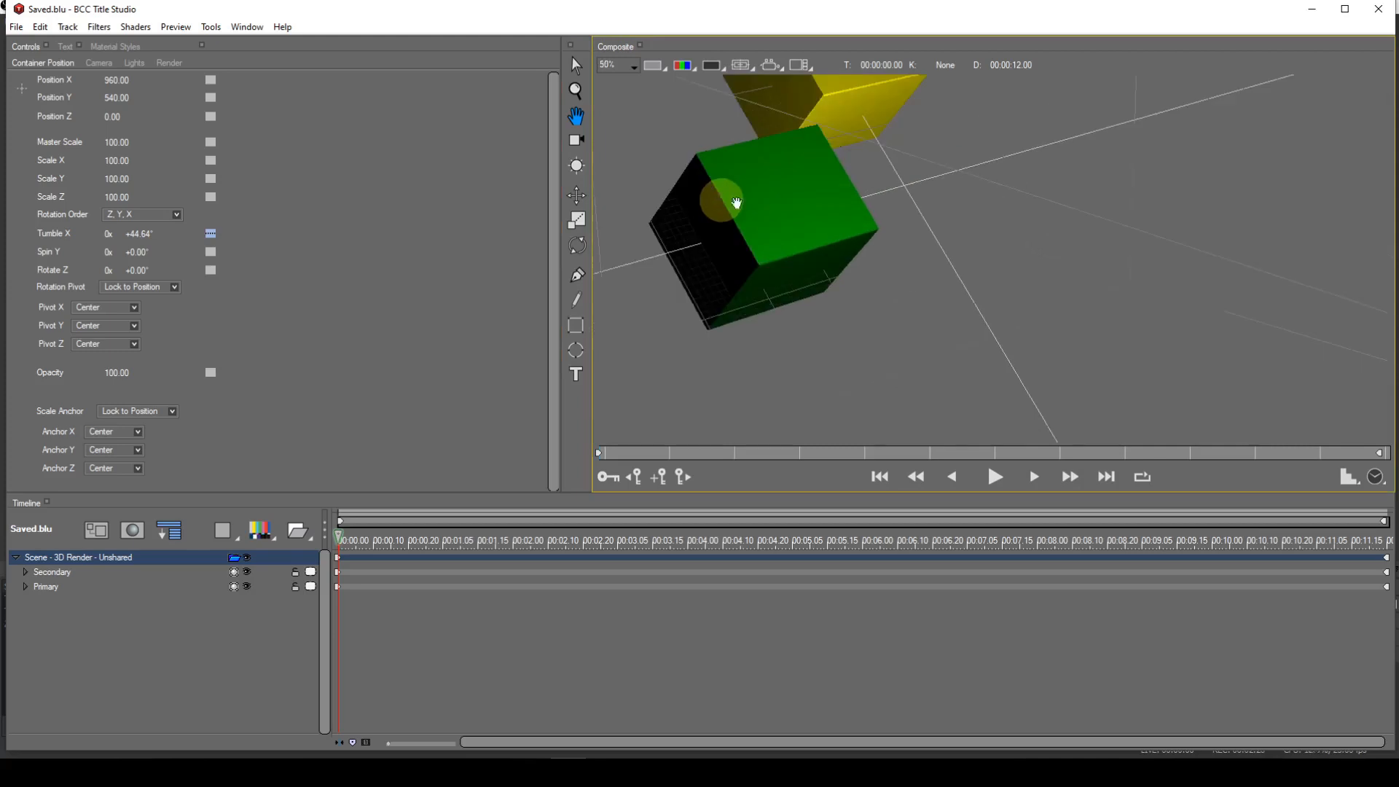
# Check the scene's camera settings from the World view and set the container's Position Y to about 729.
pyautogui.moveTo(964, 219); pyautogui.dragTo(833, 218)
pyautogui.scroll(-3, 1024, 234)
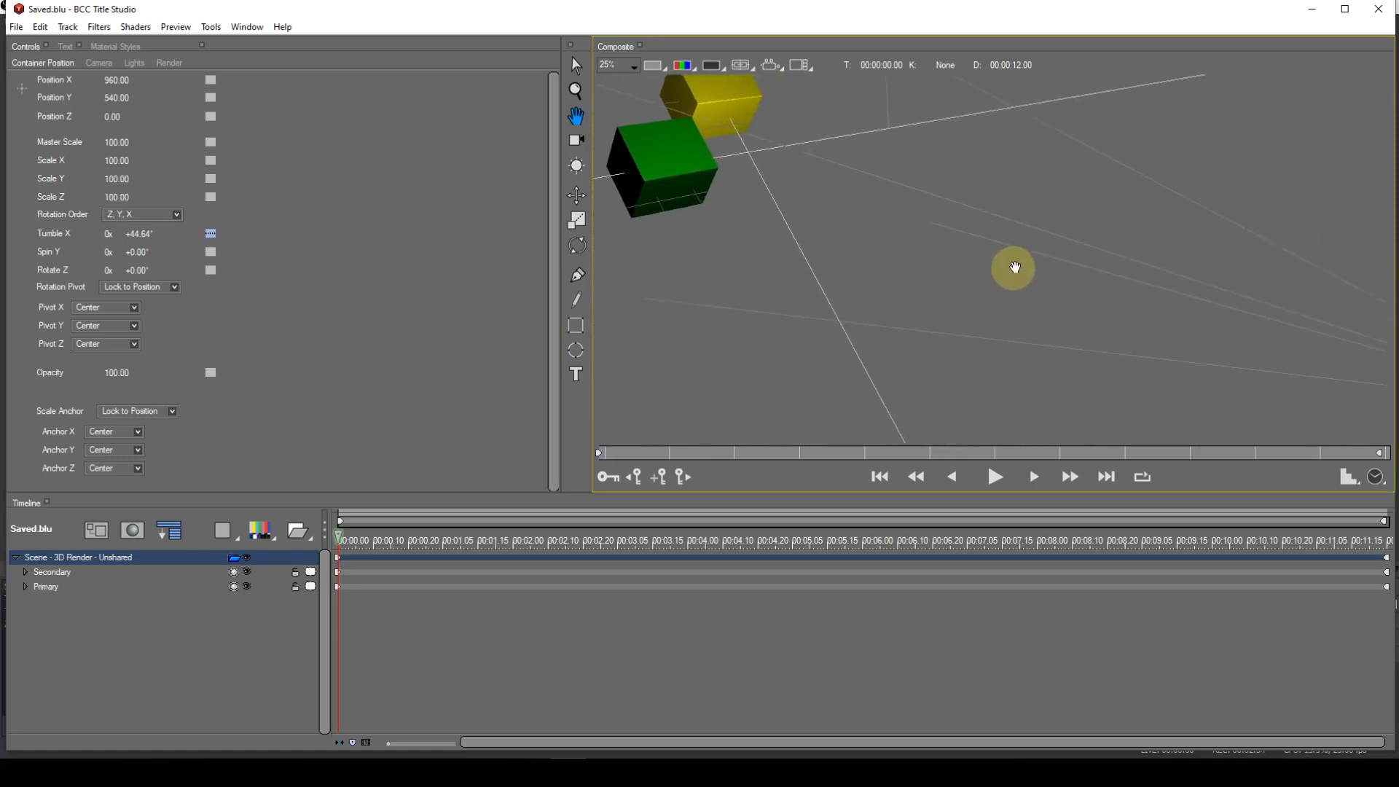
pyautogui.moveTo(1018, 268); pyautogui.dragTo(1179, 265)
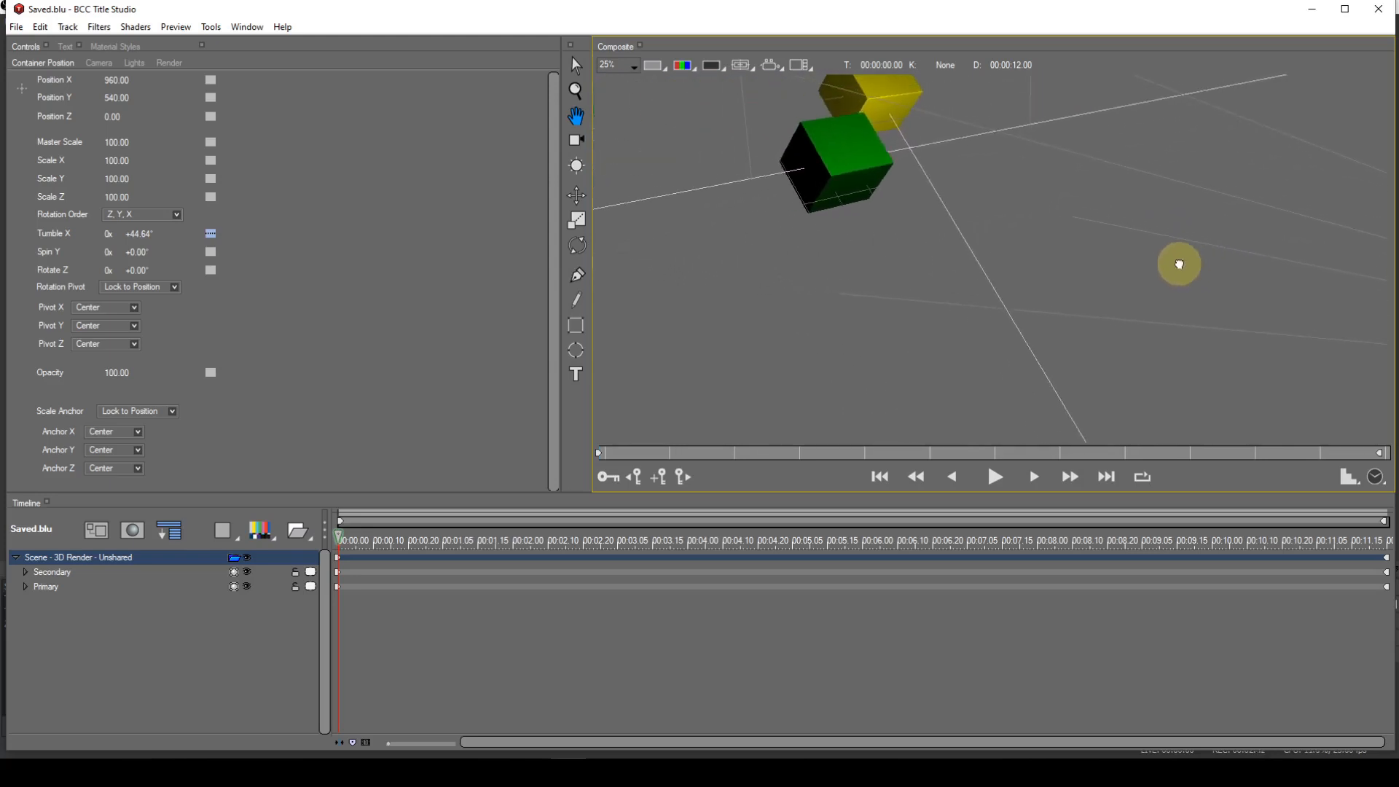
pyautogui.moveTo(1117, 218); pyautogui.dragTo(1121, 273)
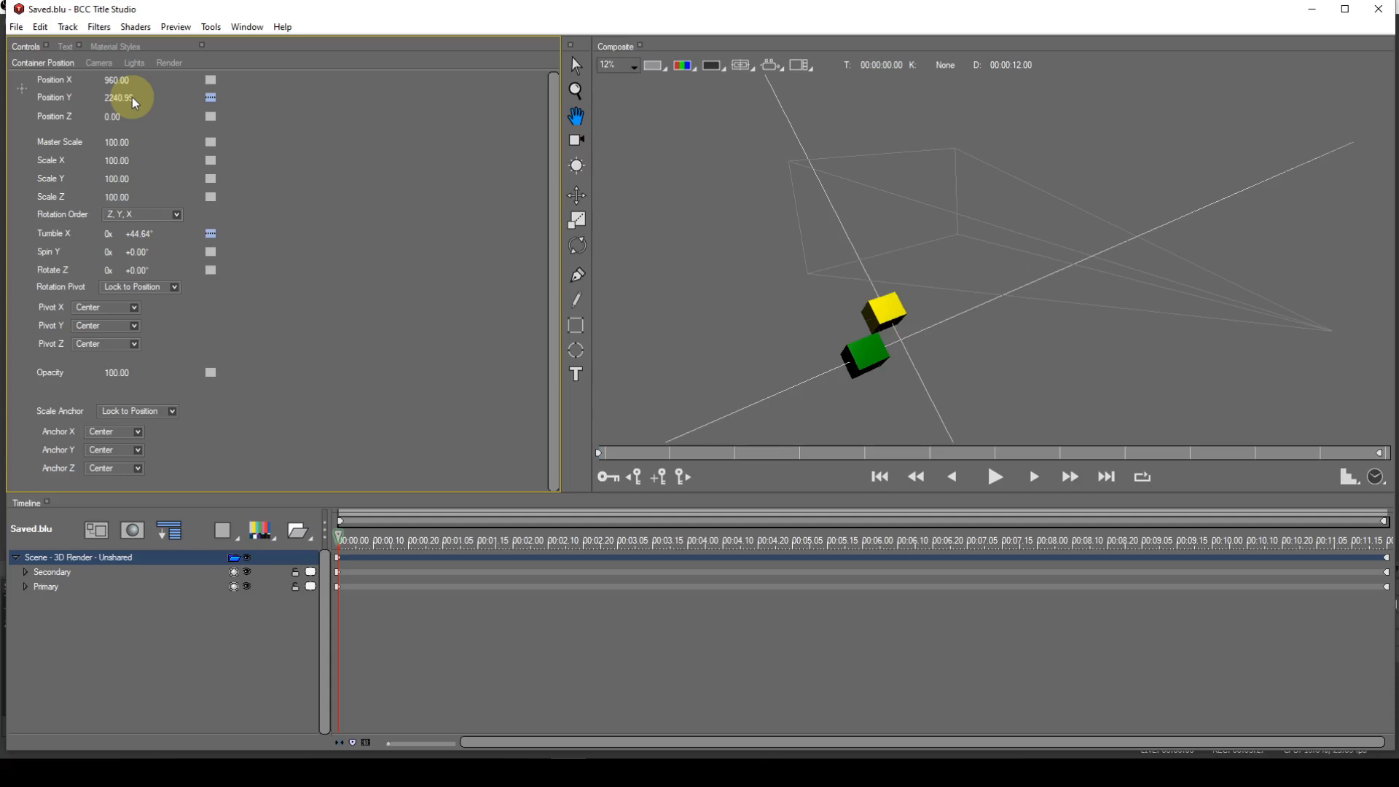
pyautogui.click(99, 64)
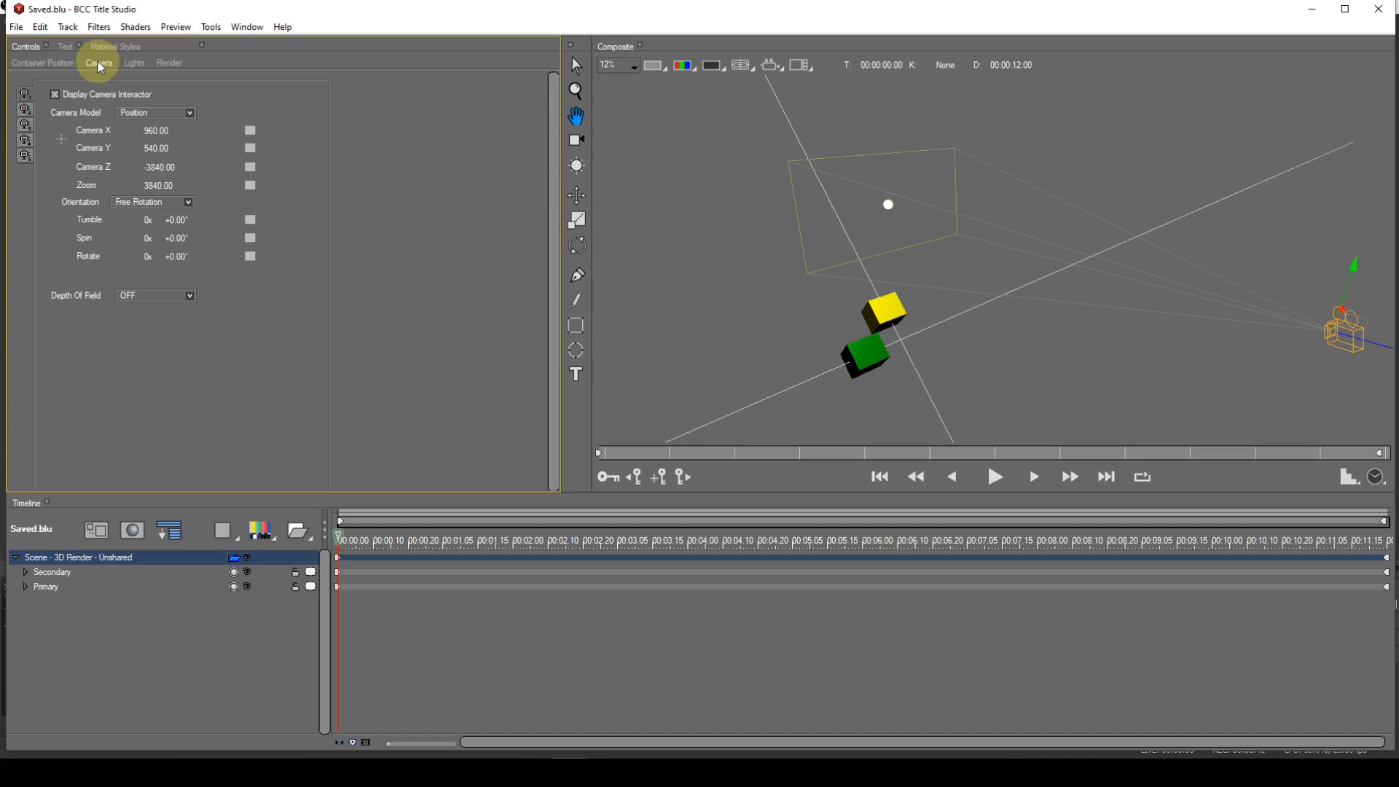
pyautogui.click(46, 63)
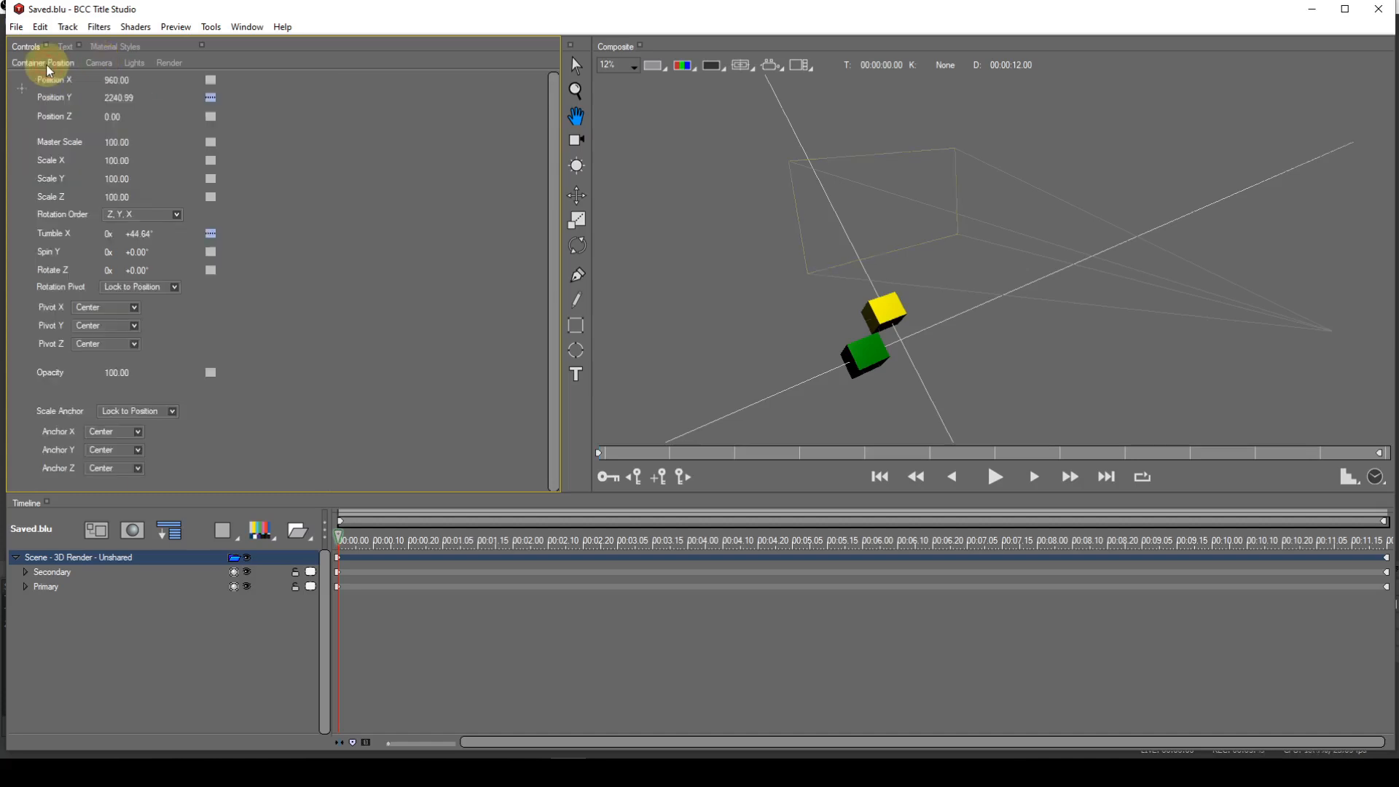
pyautogui.moveTo(136, 106); pyautogui.dragTo(104, 98)
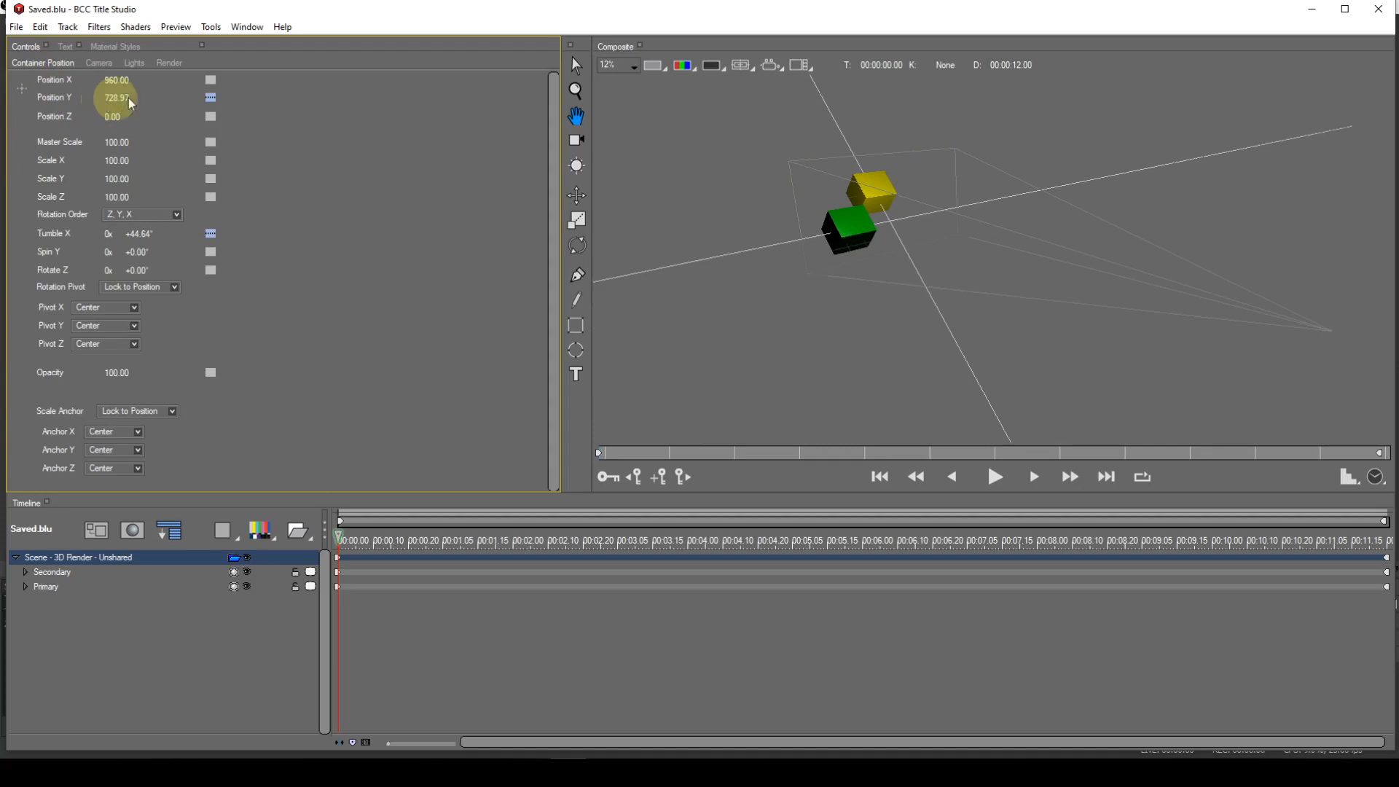
# View the cubes from the Back camera and set the point light's distance to -800.
pyautogui.click(770, 65)
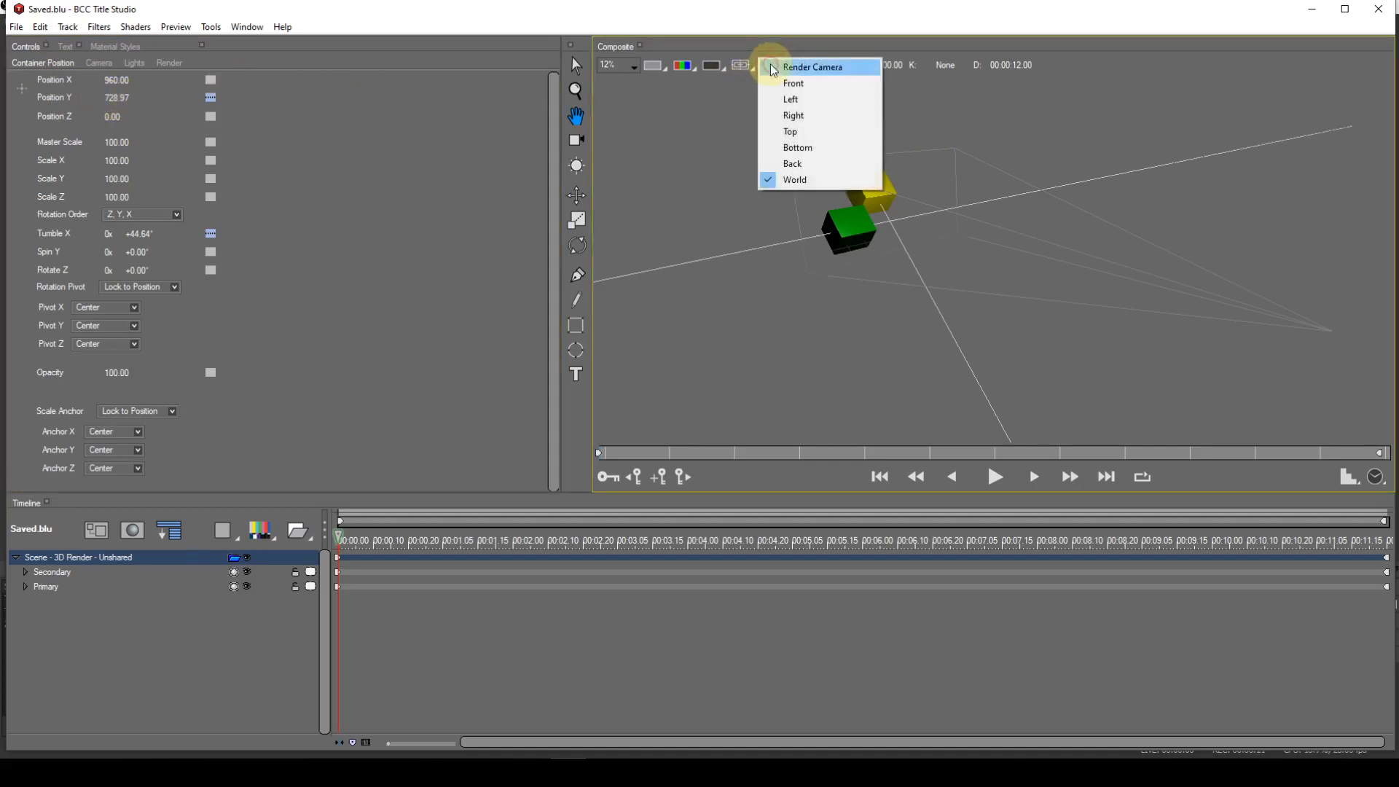
pyautogui.click(776, 165)
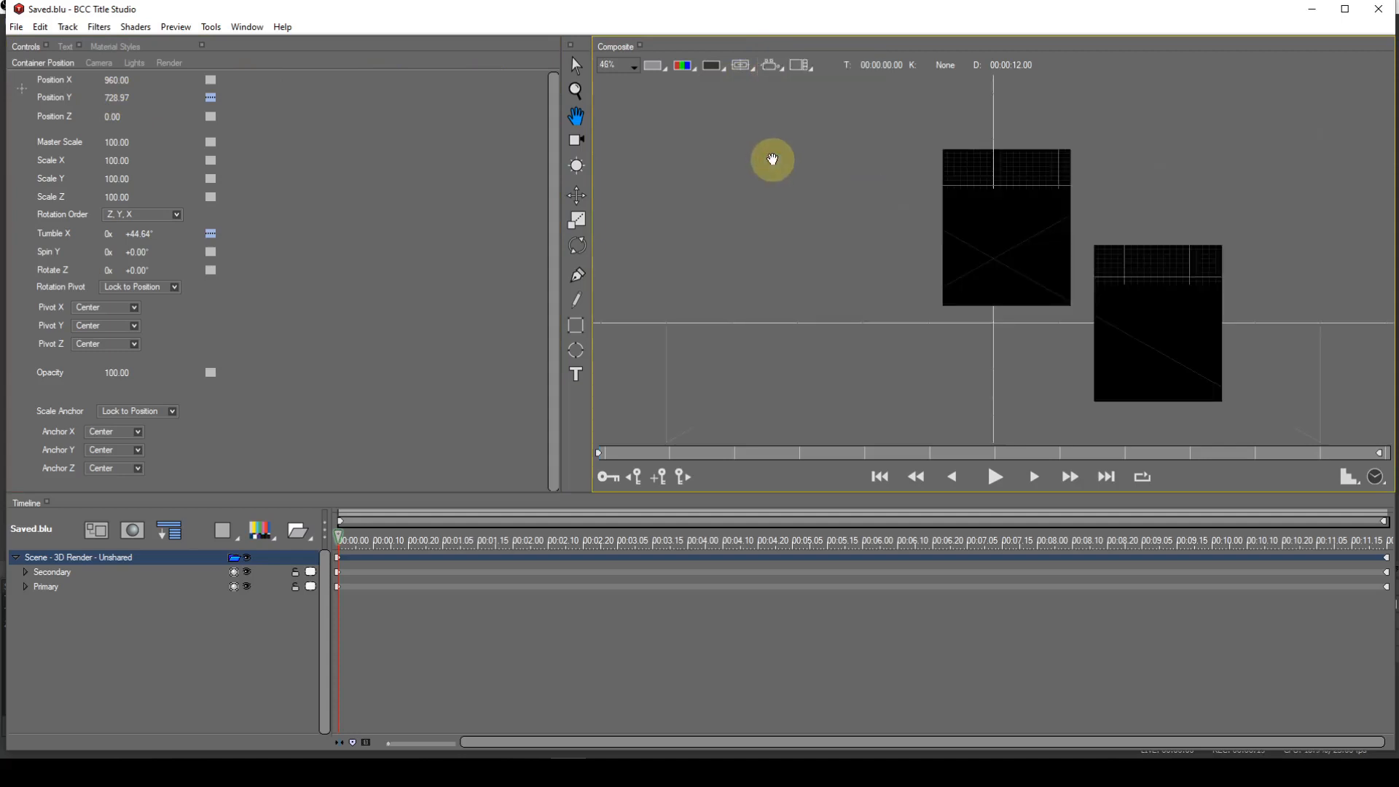
pyautogui.click(139, 62)
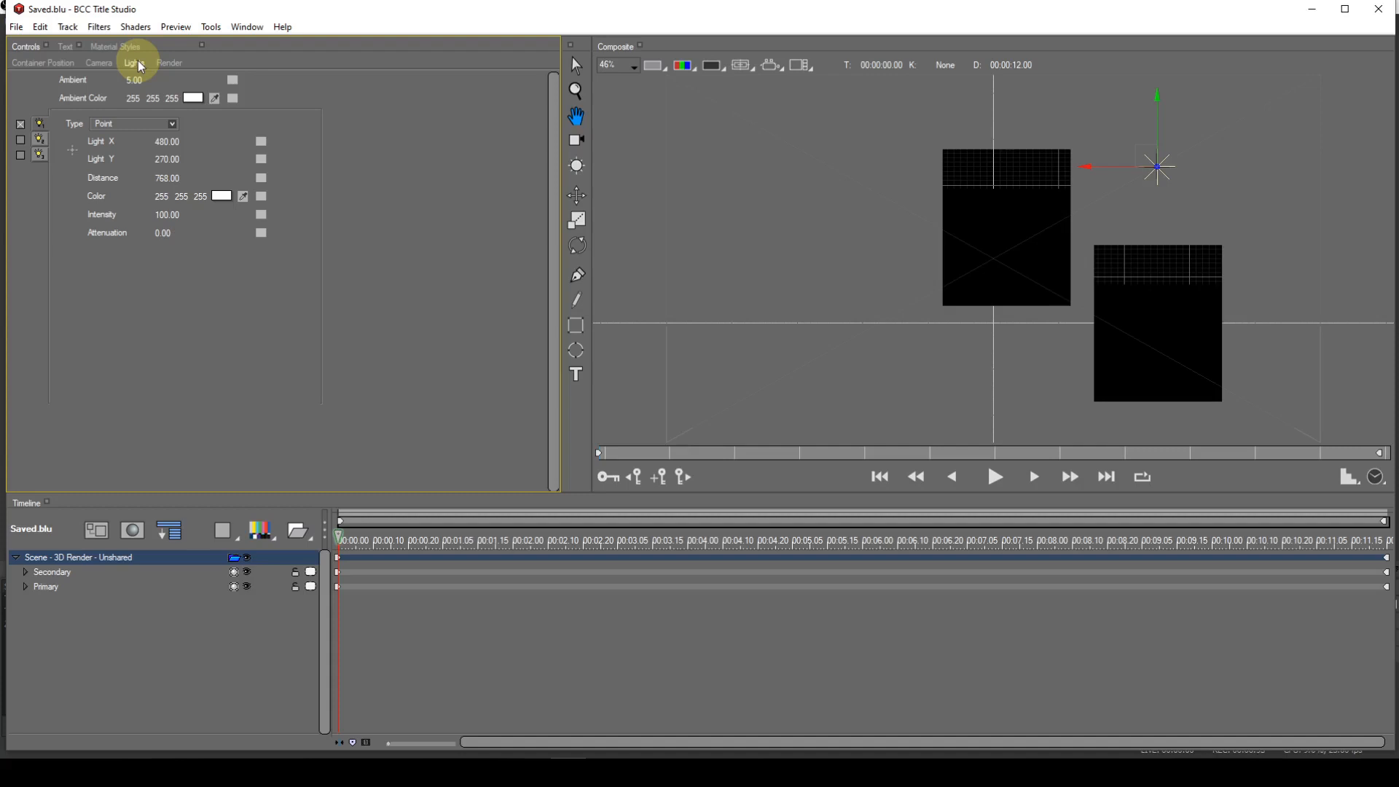
pyautogui.click(164, 179)
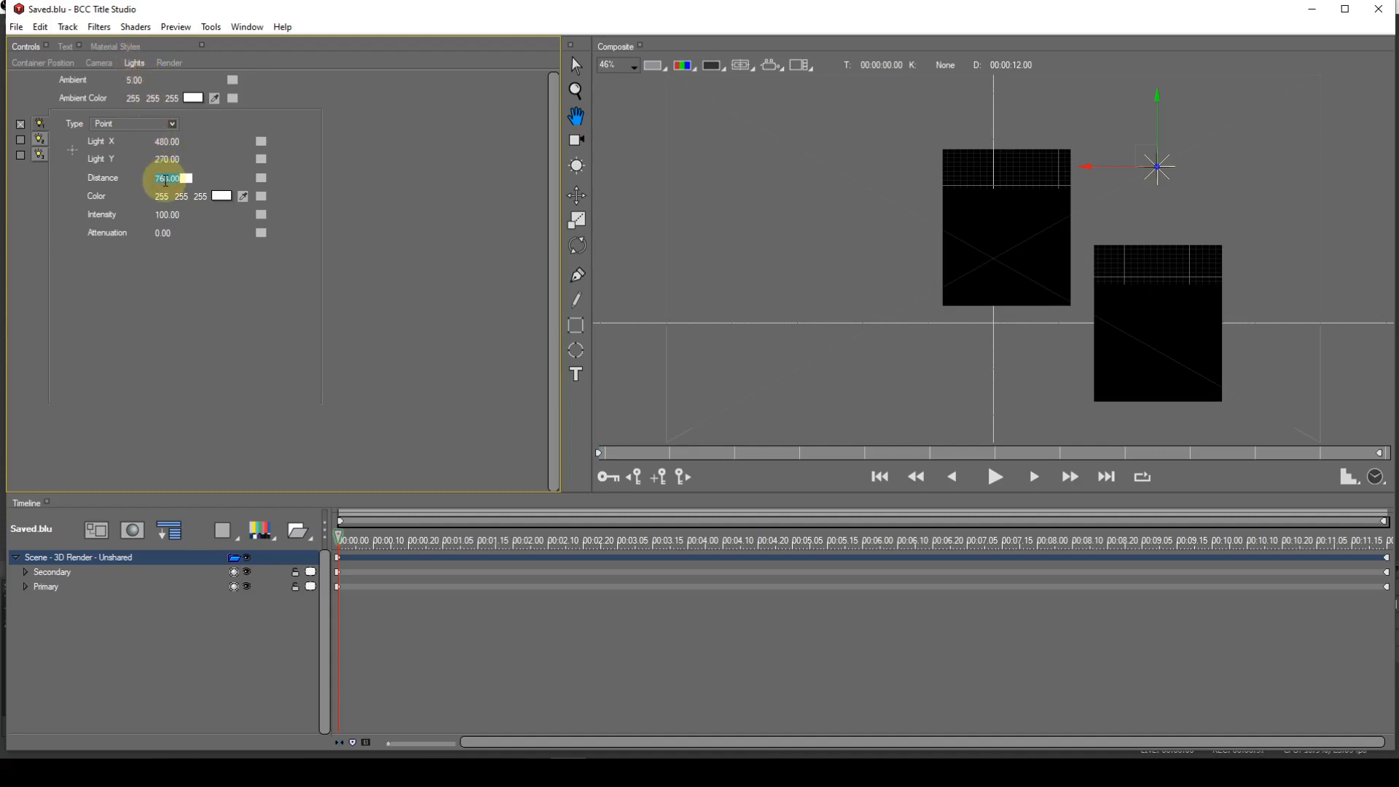
pyautogui.write('-800')
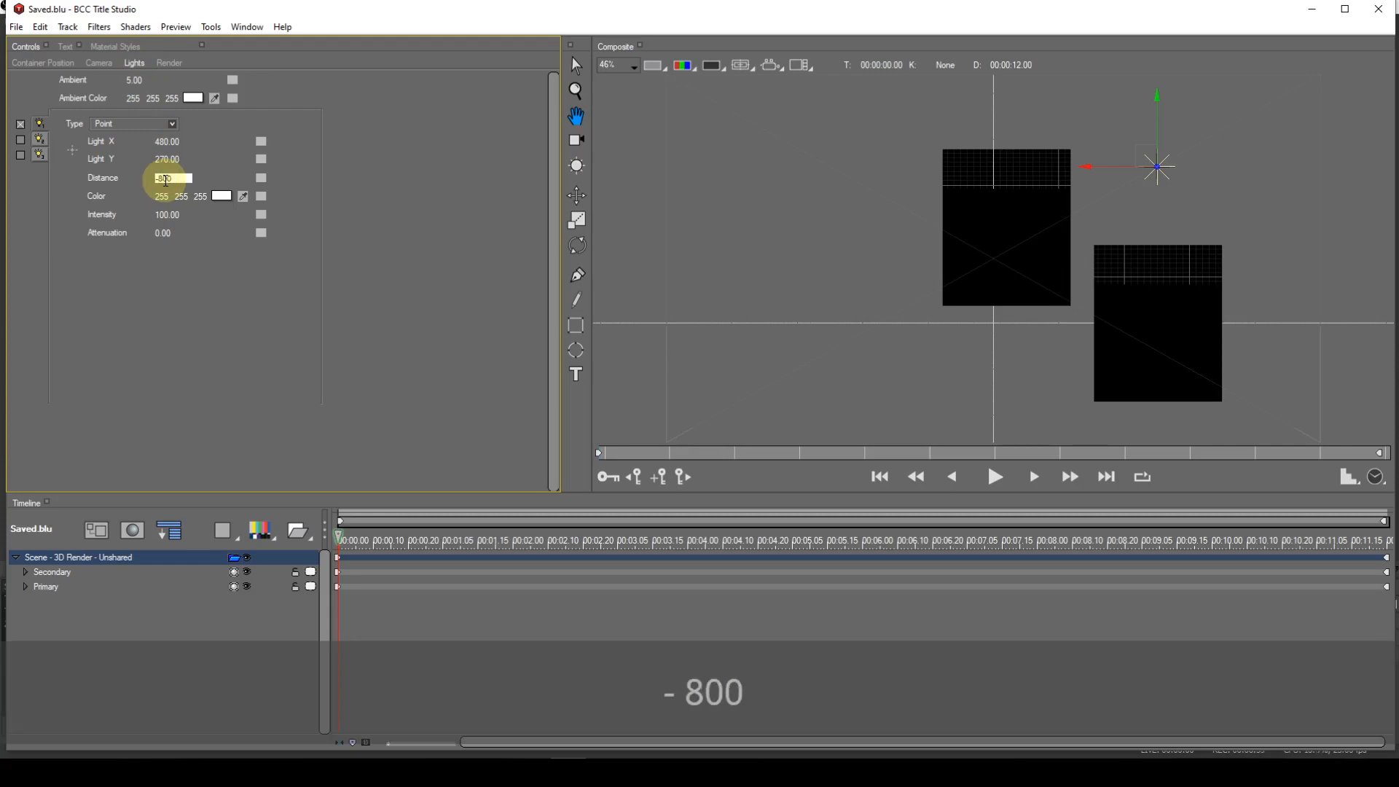
pyautogui.press('Return')
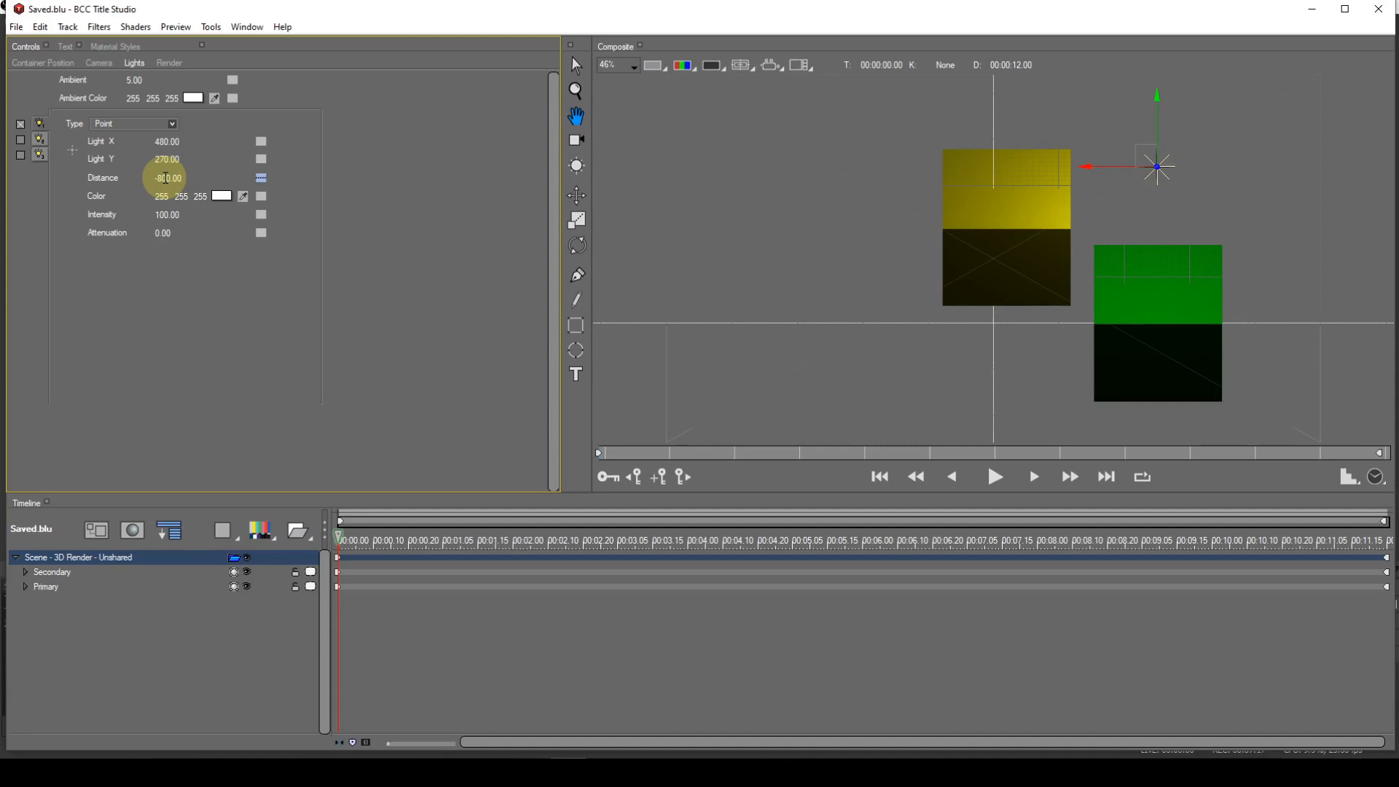
# Switch to the Front camera view and reset the light distance by setting its animation to None.
pyautogui.click(768, 70)
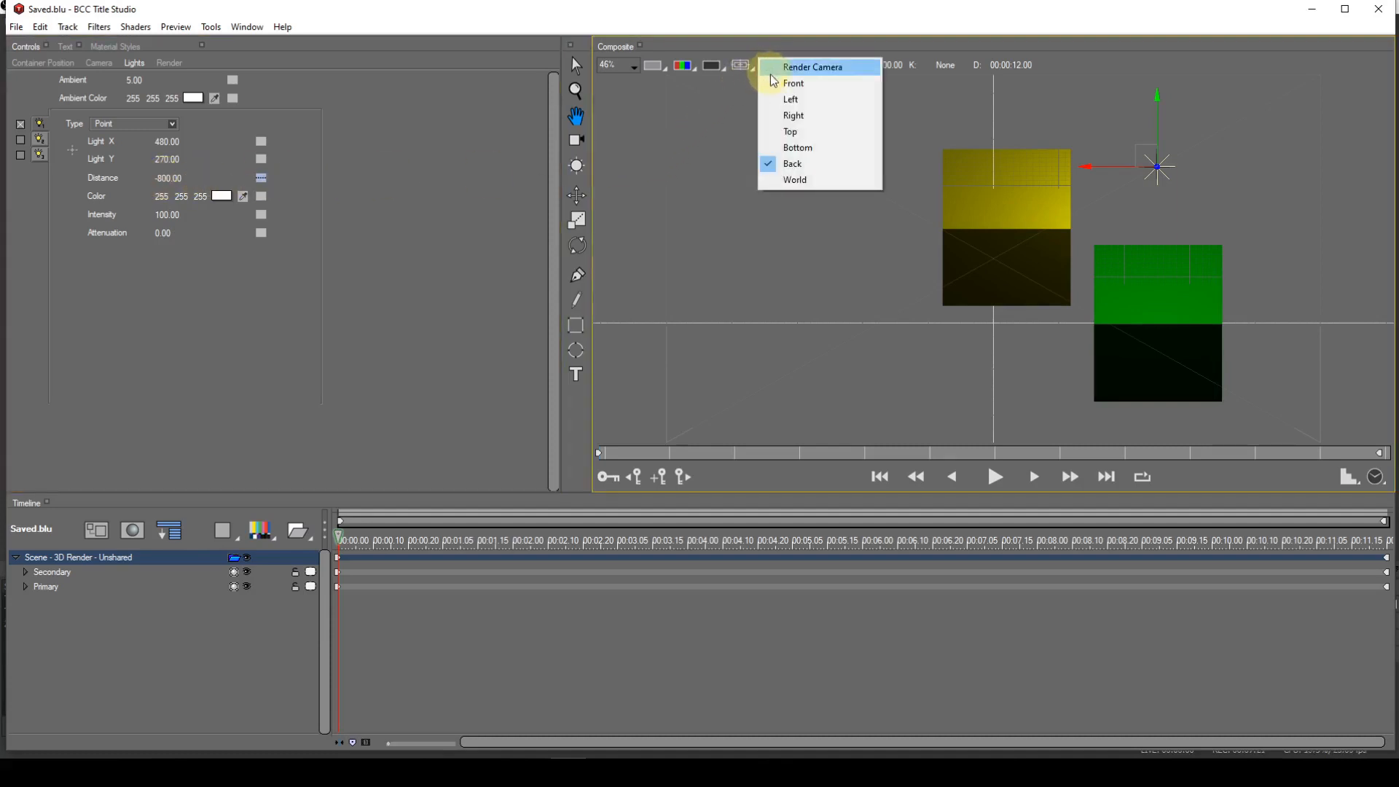
pyautogui.click(767, 83)
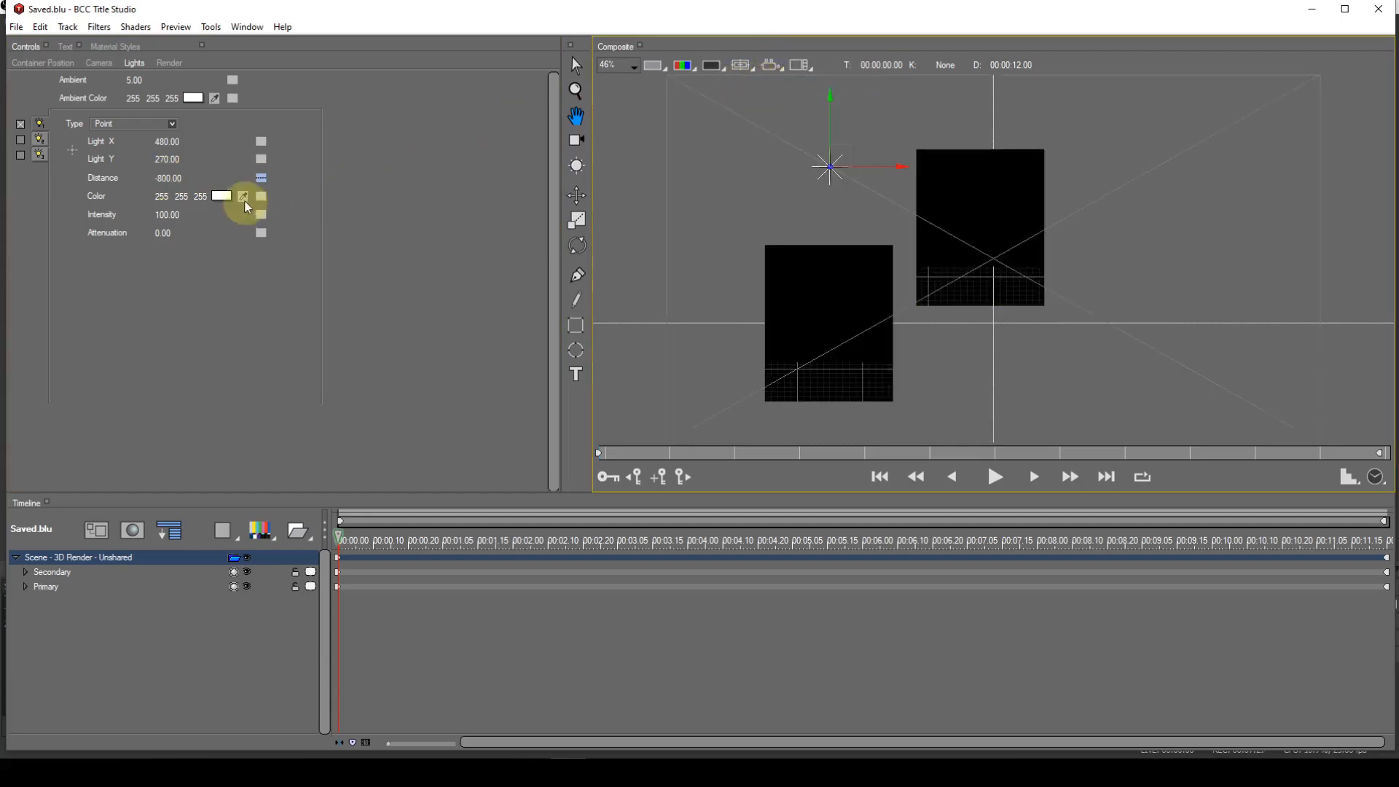
pyautogui.click(264, 181)
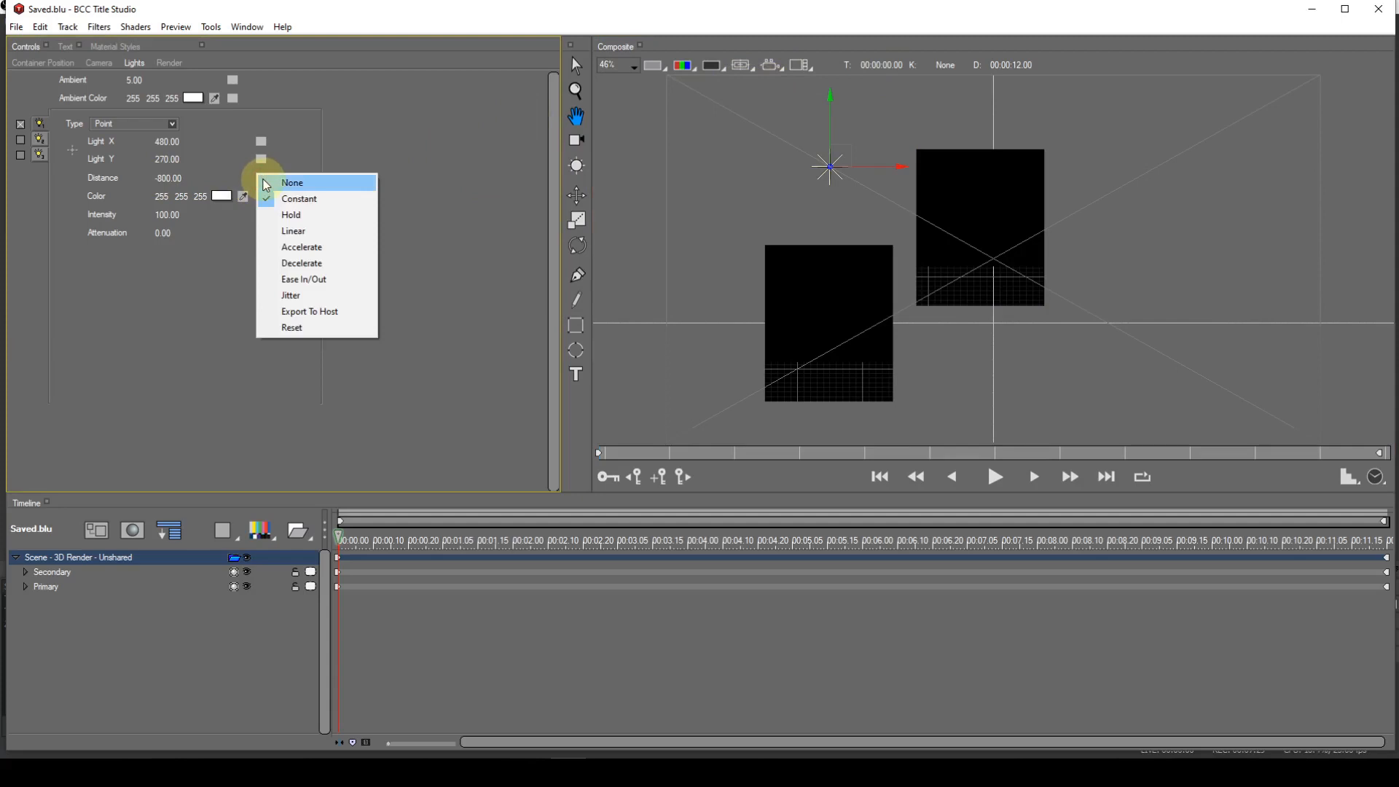
pyautogui.click(266, 182)
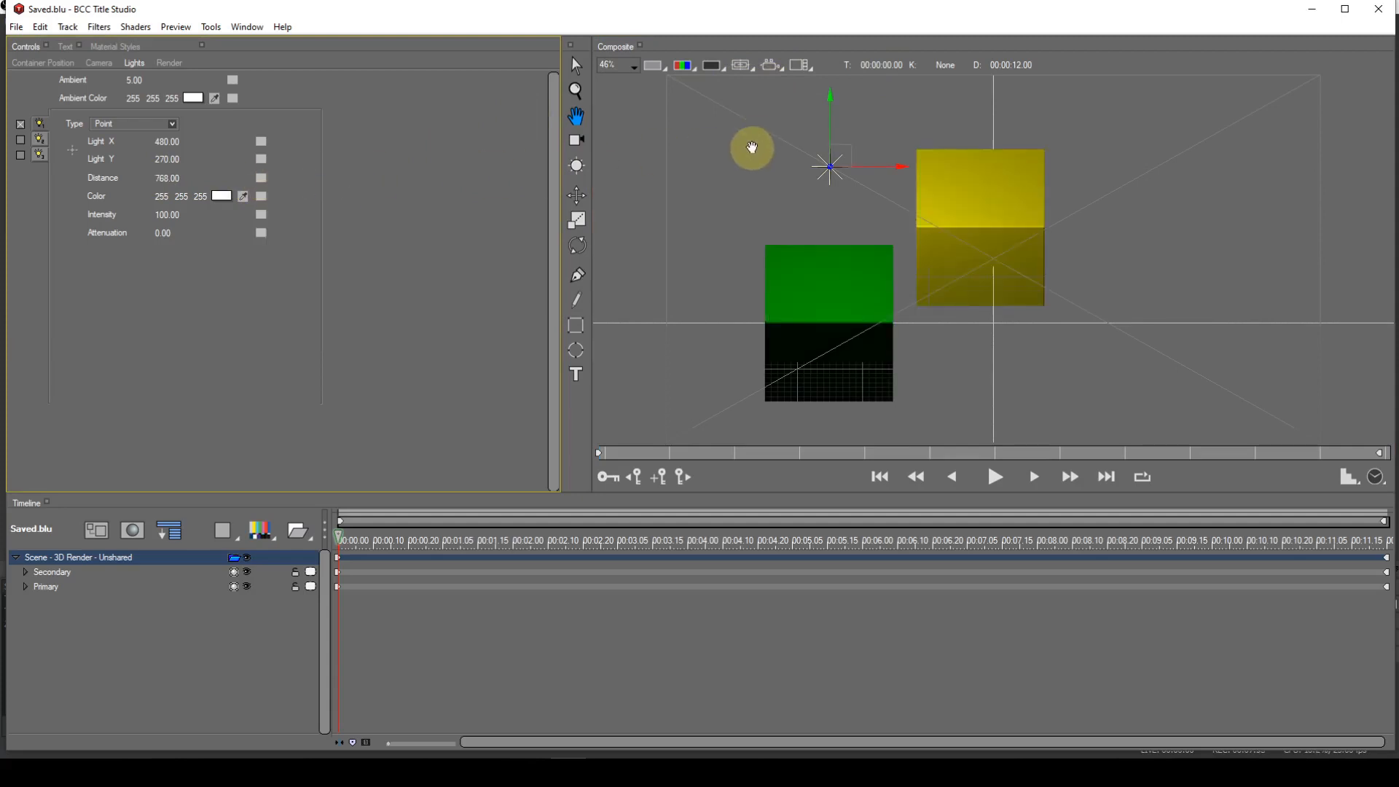
# View the cubes through the Render Camera and try the Dual Horizontal preview layout before returning to Single.
pyautogui.click(61, 64)
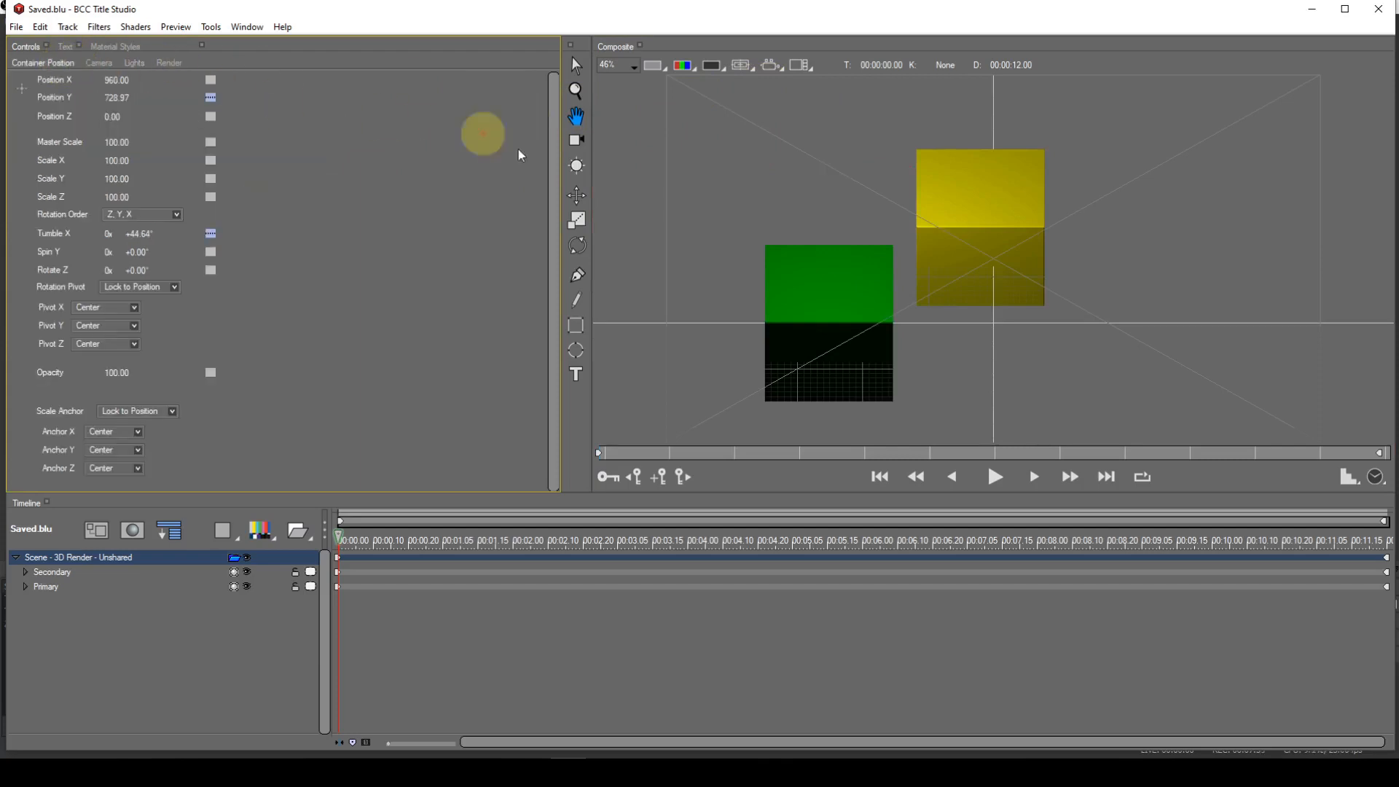
pyautogui.click(774, 67)
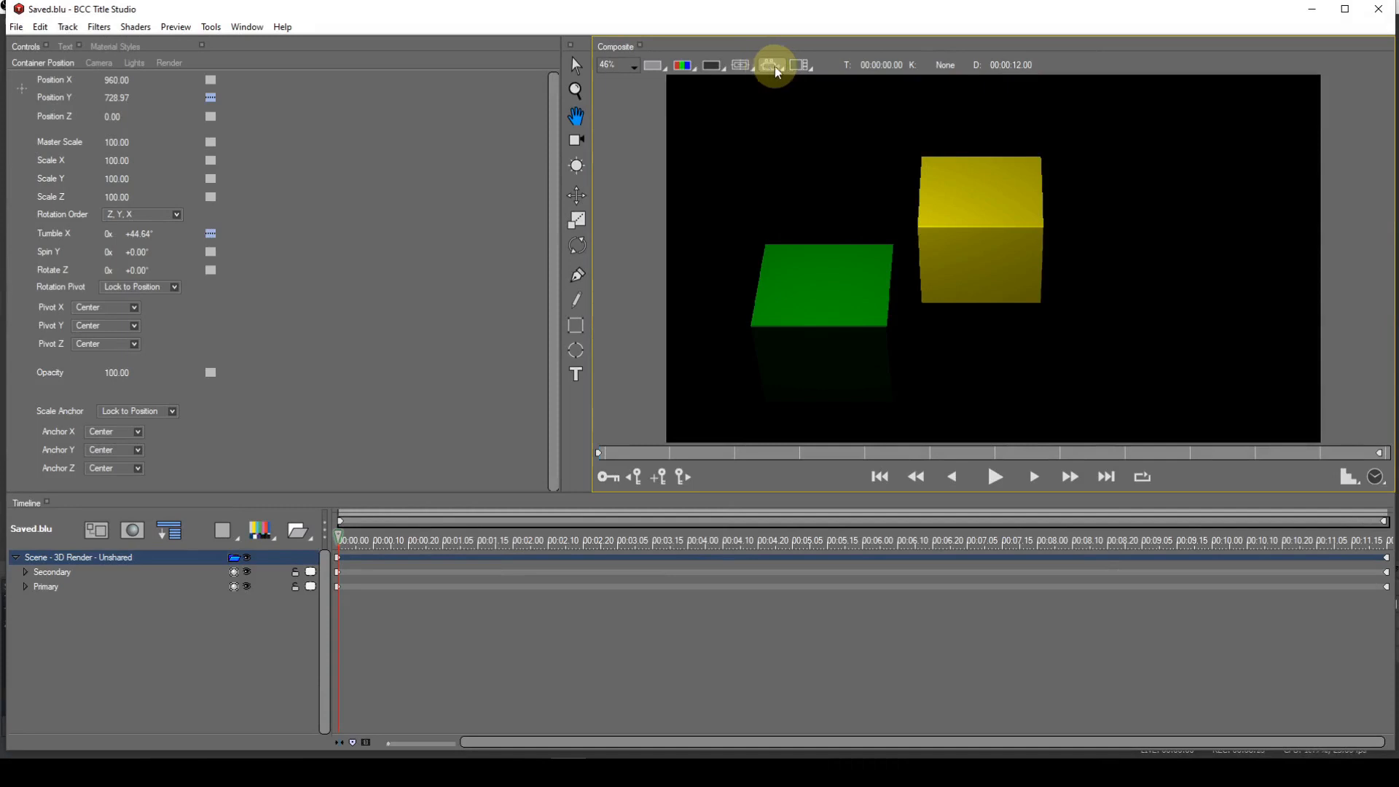
pyautogui.click(795, 67)
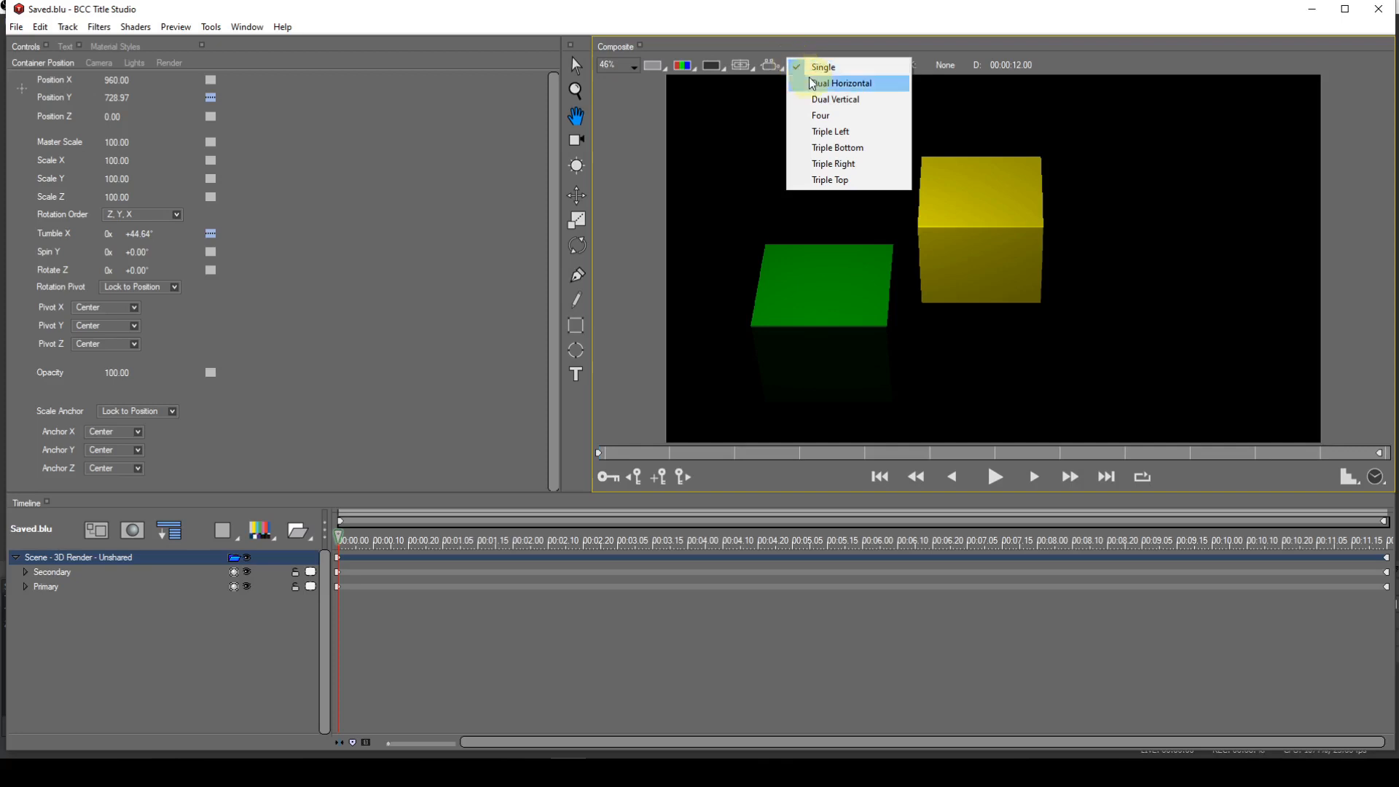
pyautogui.click(838, 83)
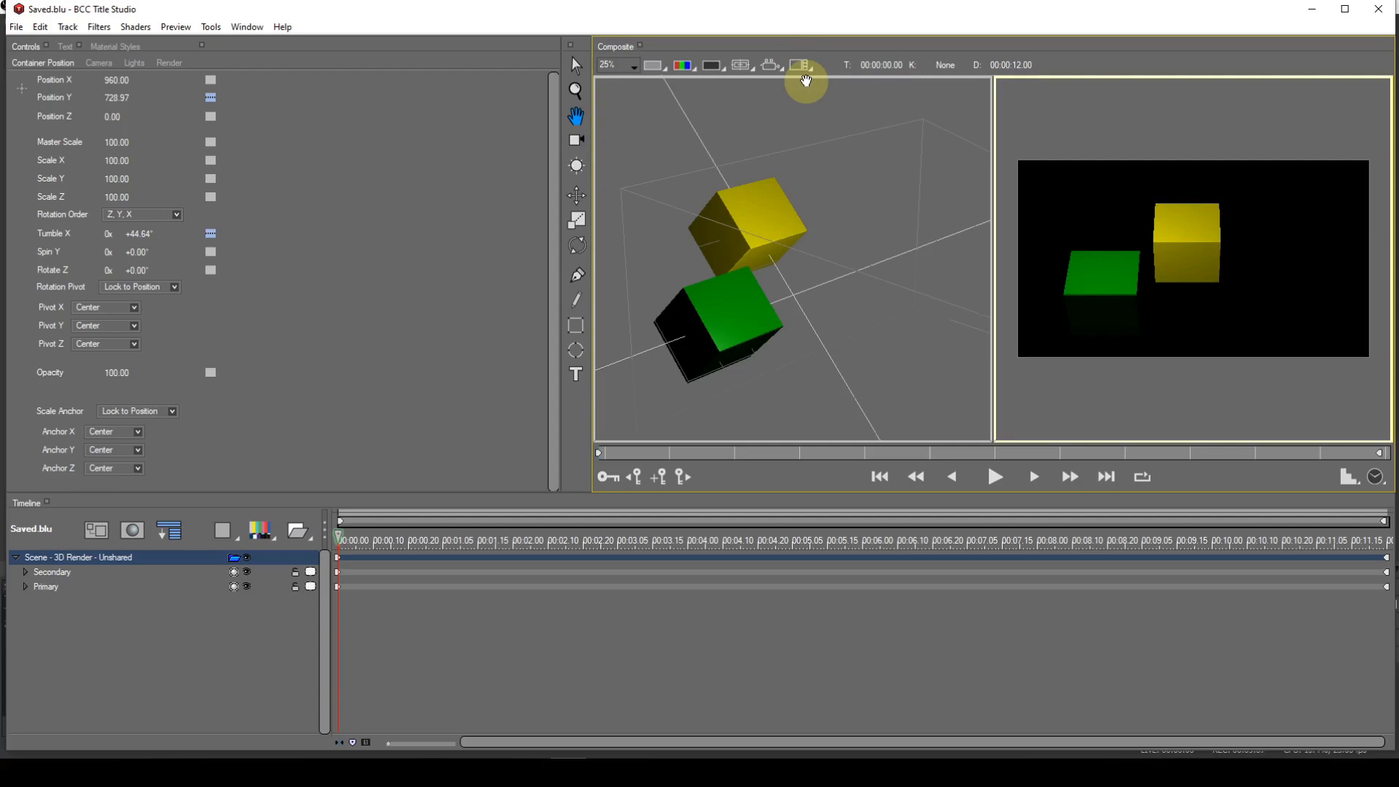
pyautogui.click(799, 67)
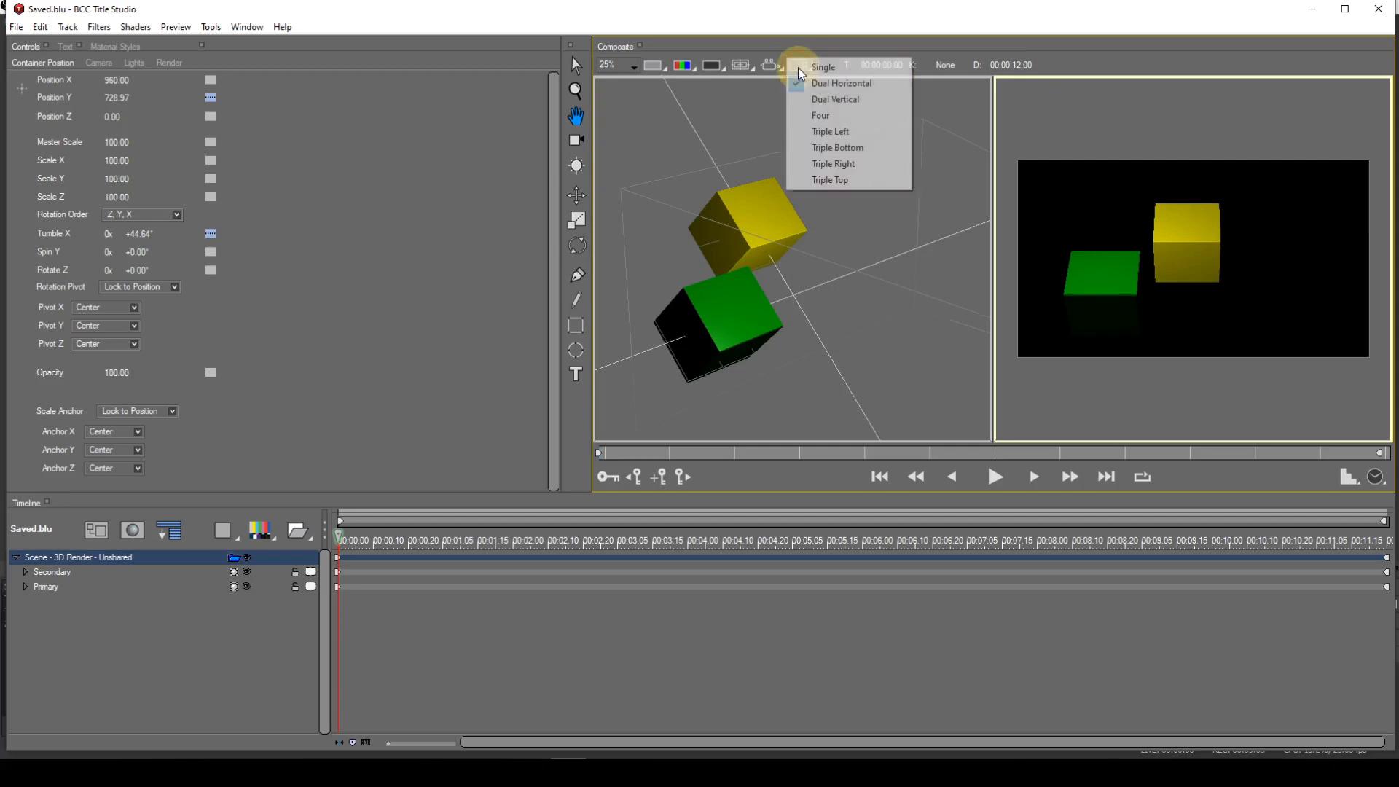
pyautogui.click(799, 69)
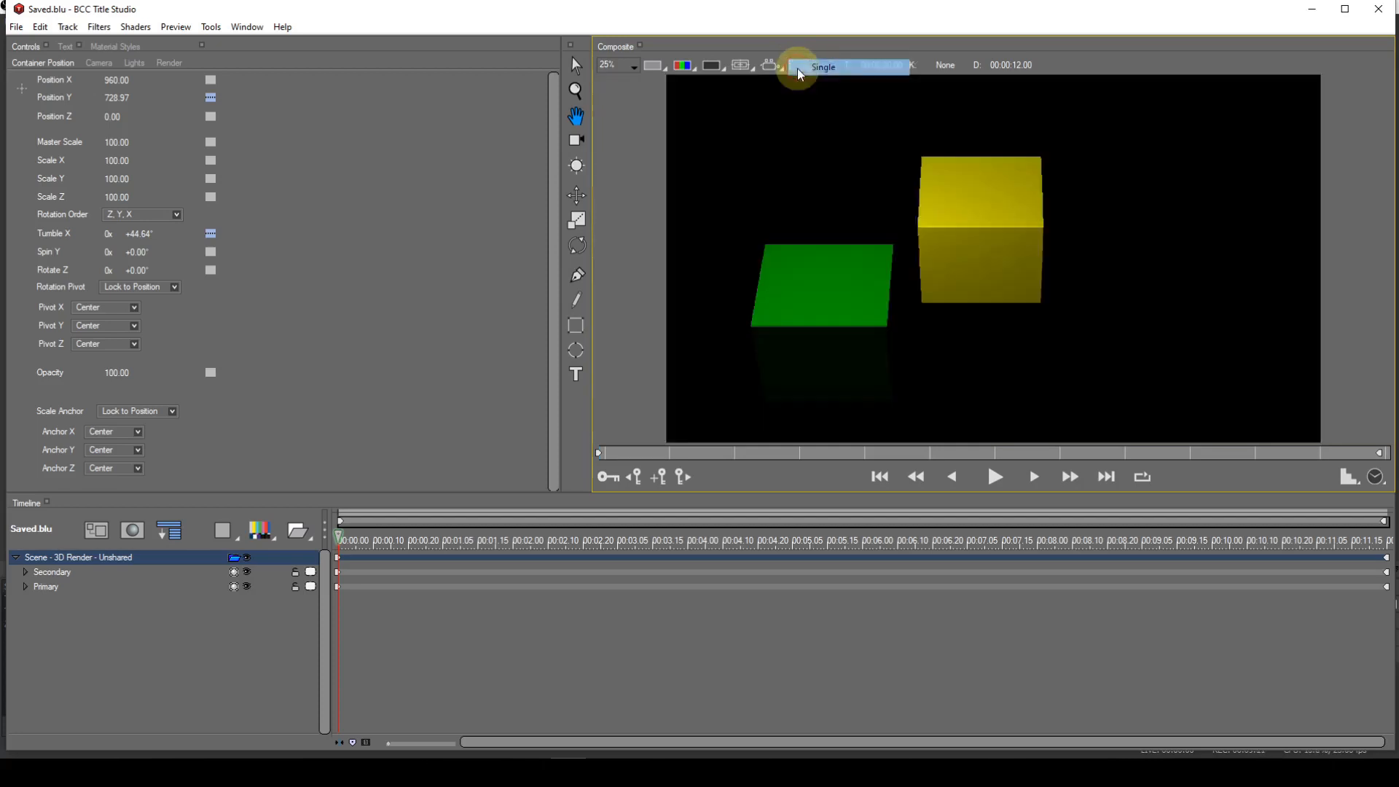
pyautogui.click(771, 68)
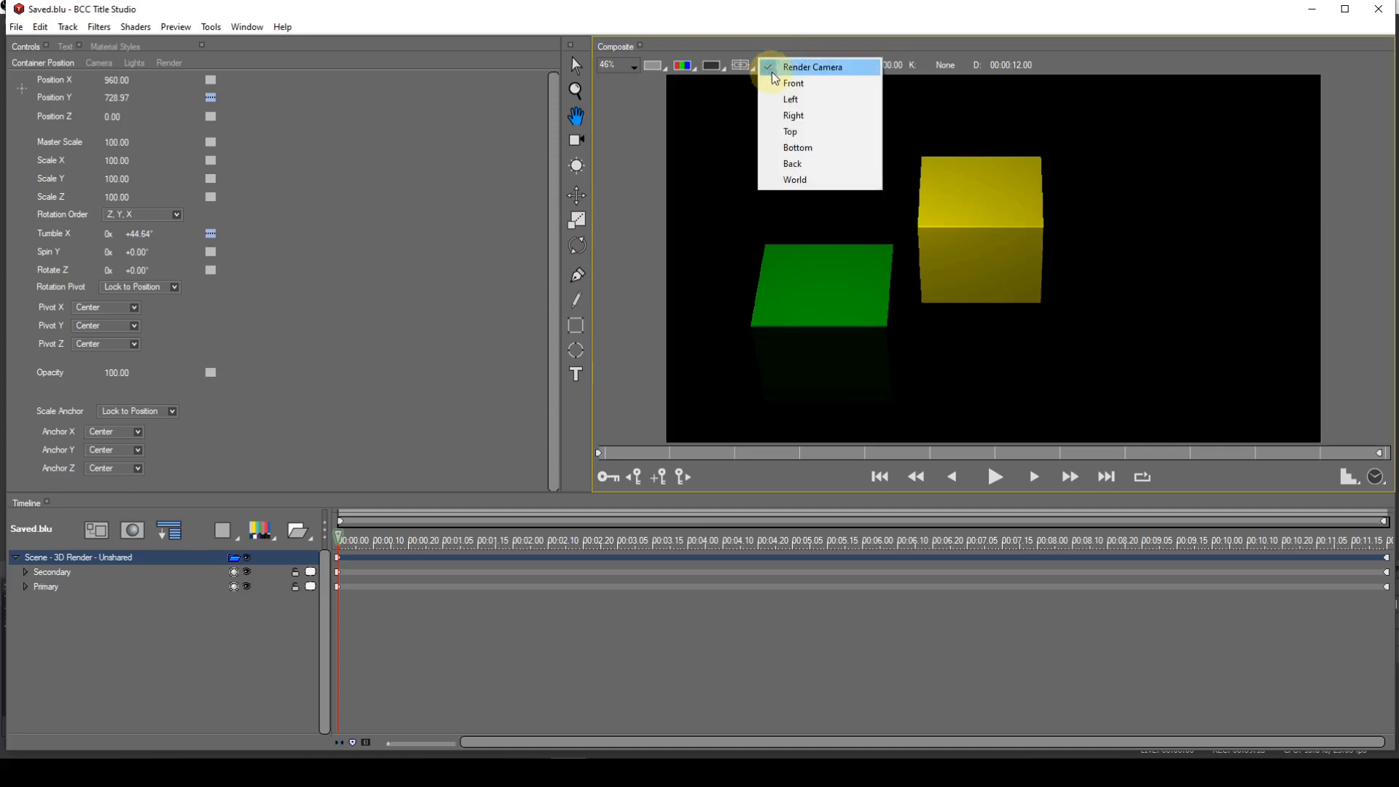
pyautogui.click(465, 641)
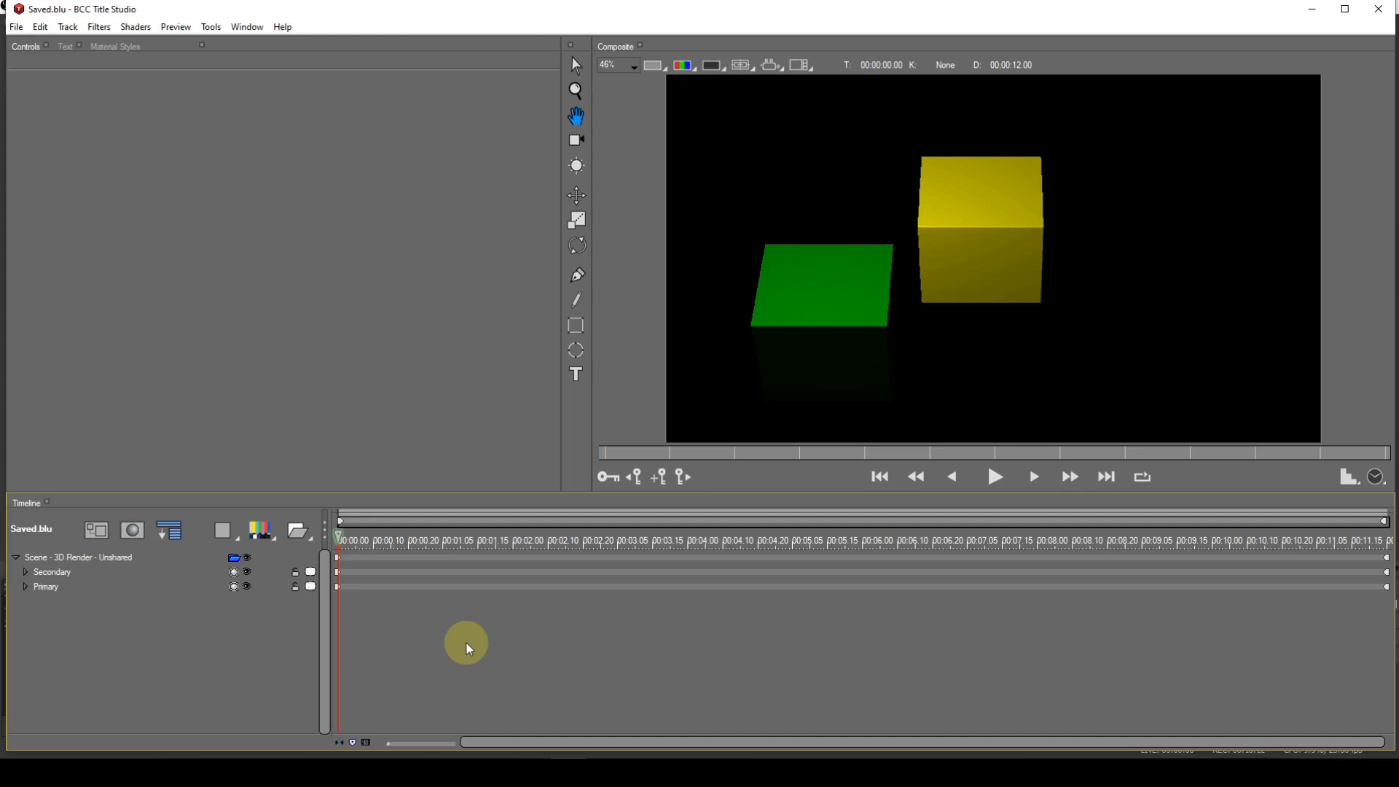
# Open the recent project Text emerging.blu without saving the current effect settings.
pyautogui.click(18, 31)
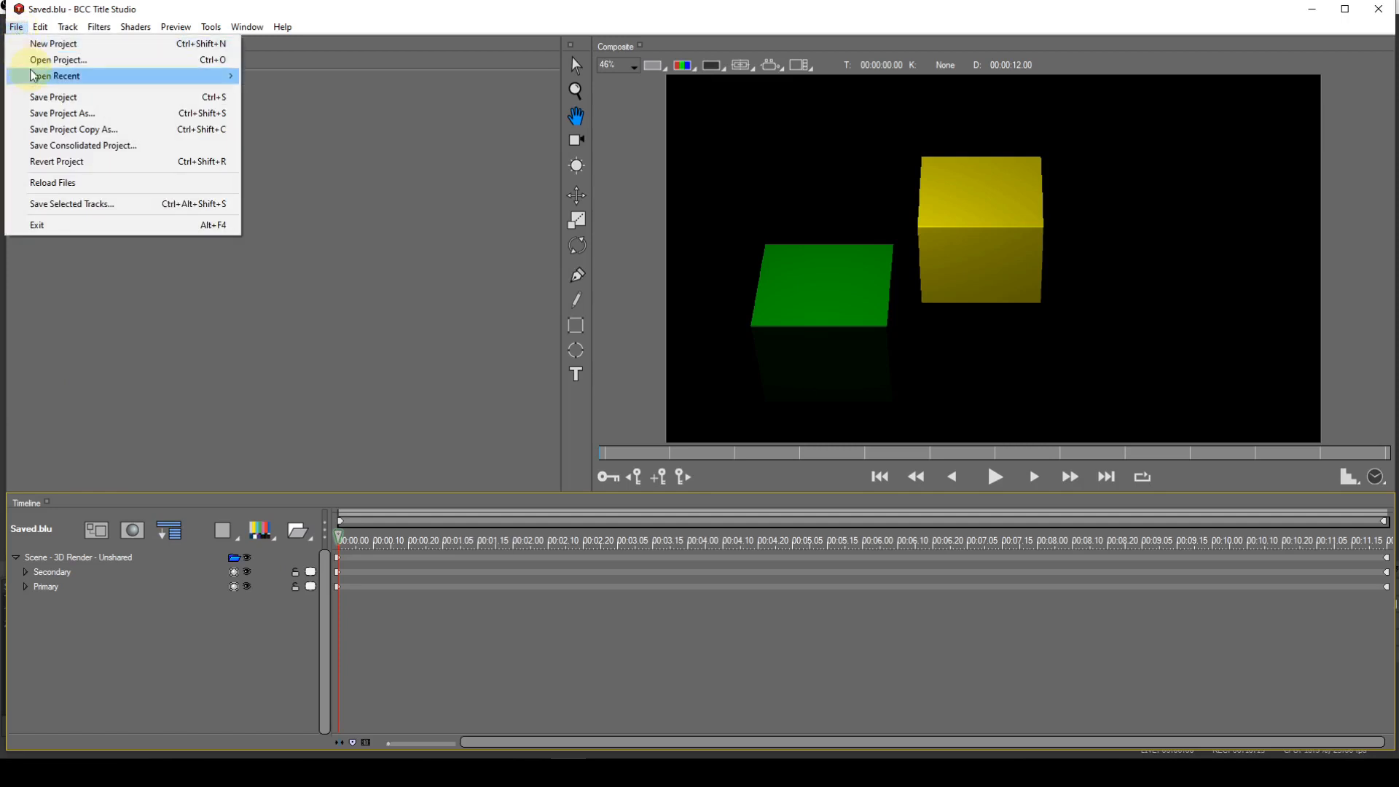
pyautogui.moveTo(33, 76)
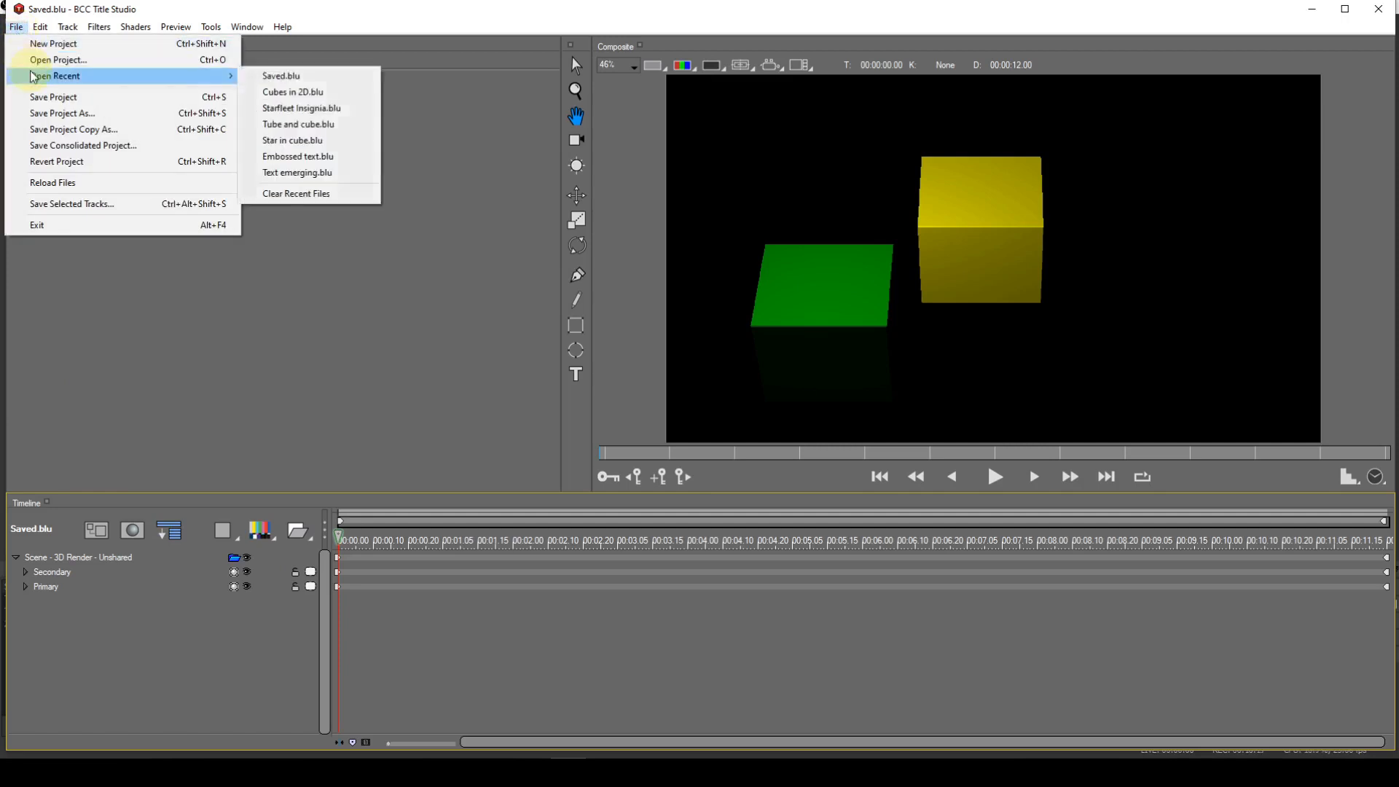
pyautogui.click(292, 174)
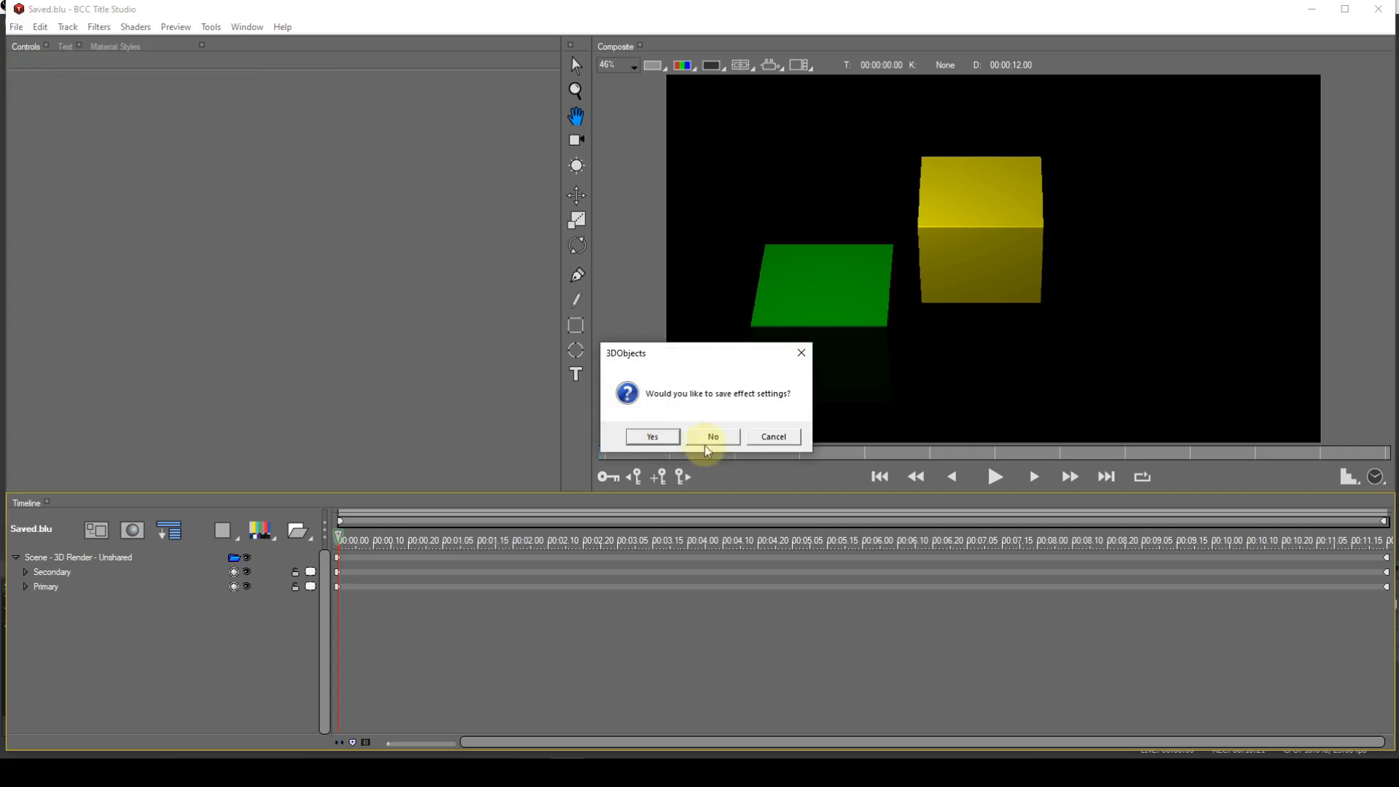
pyautogui.click(723, 435)
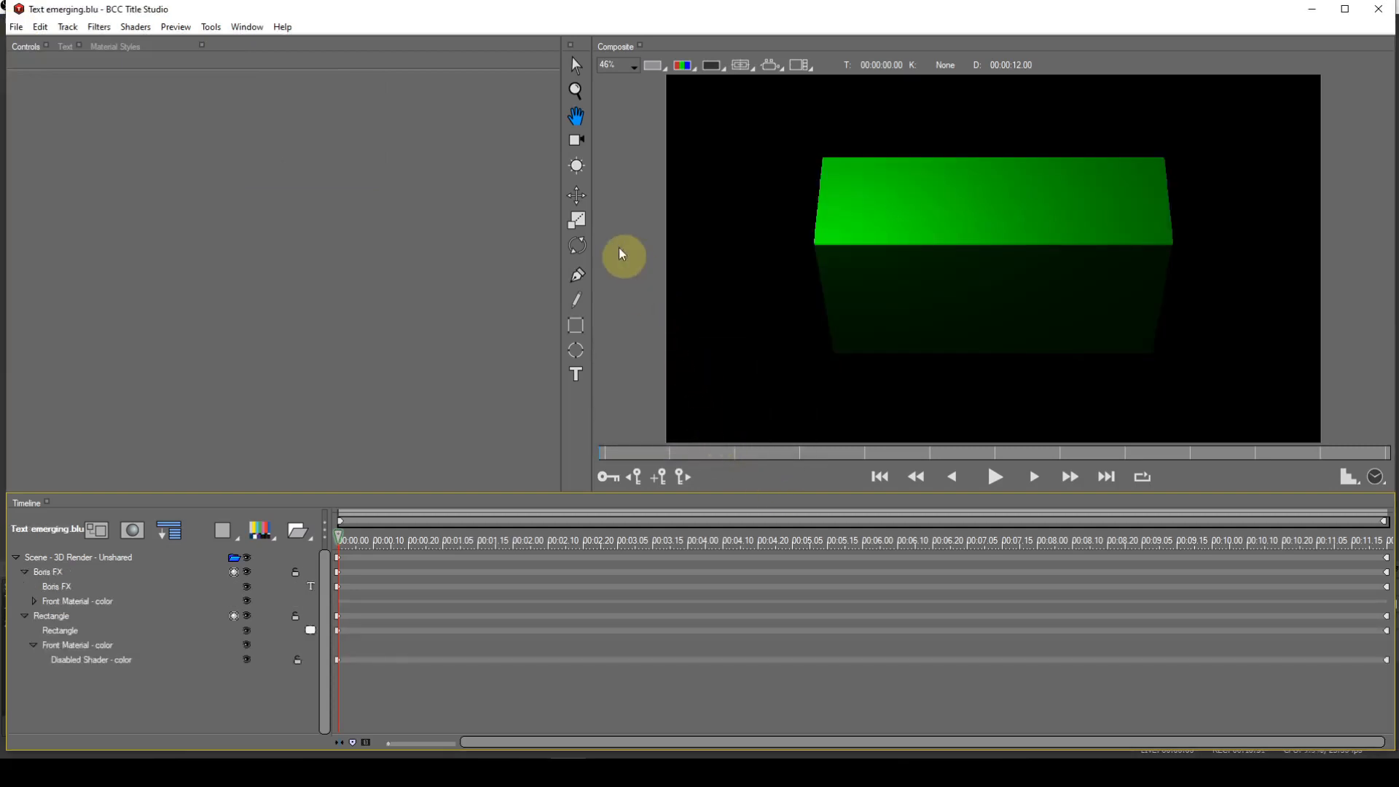
# Select the Boris FX text track and raise it out of the green box to a Position Y of about 252.
pyautogui.click(575, 197)
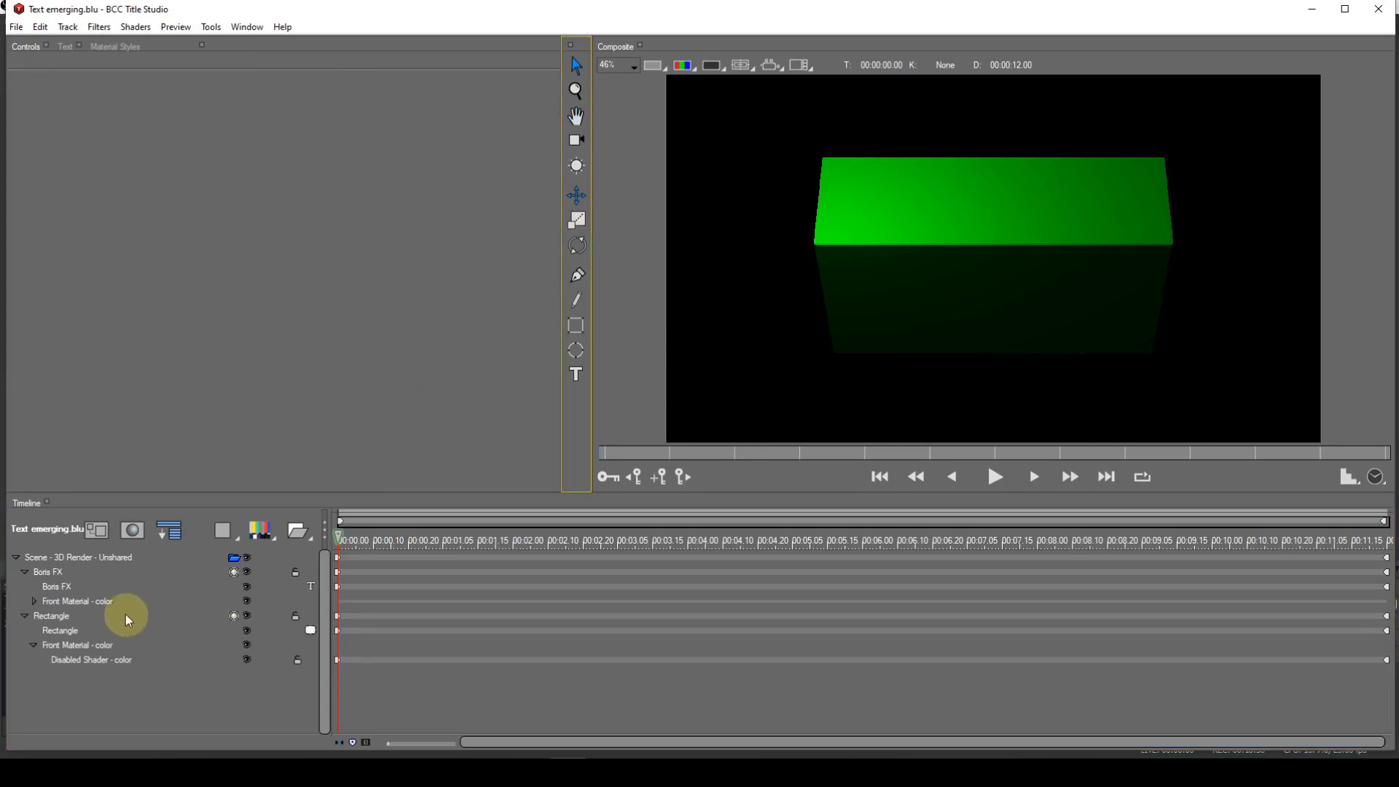
pyautogui.click(51, 576)
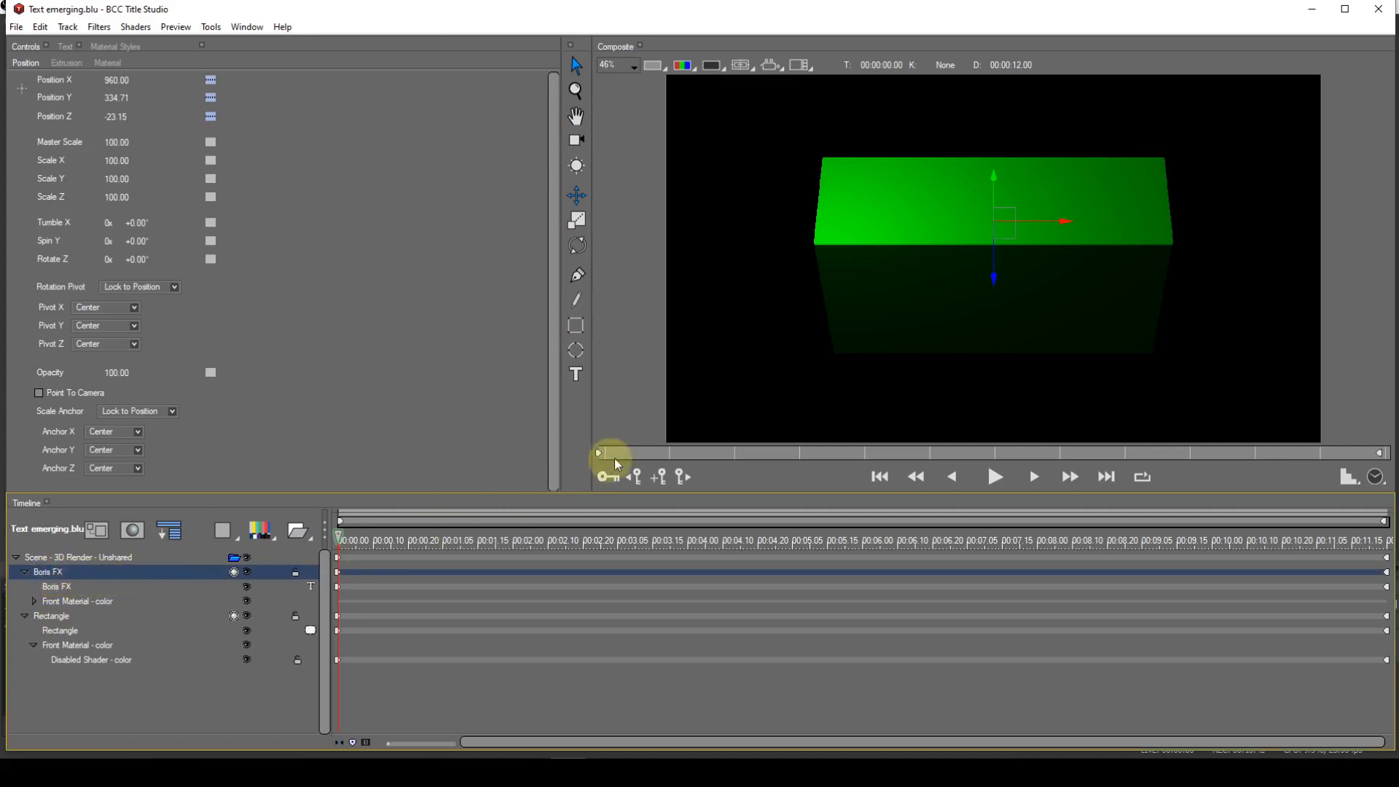
pyautogui.moveTo(992, 213); pyautogui.dragTo(990, 179)
pyautogui.scroll(2, 1000, 292)
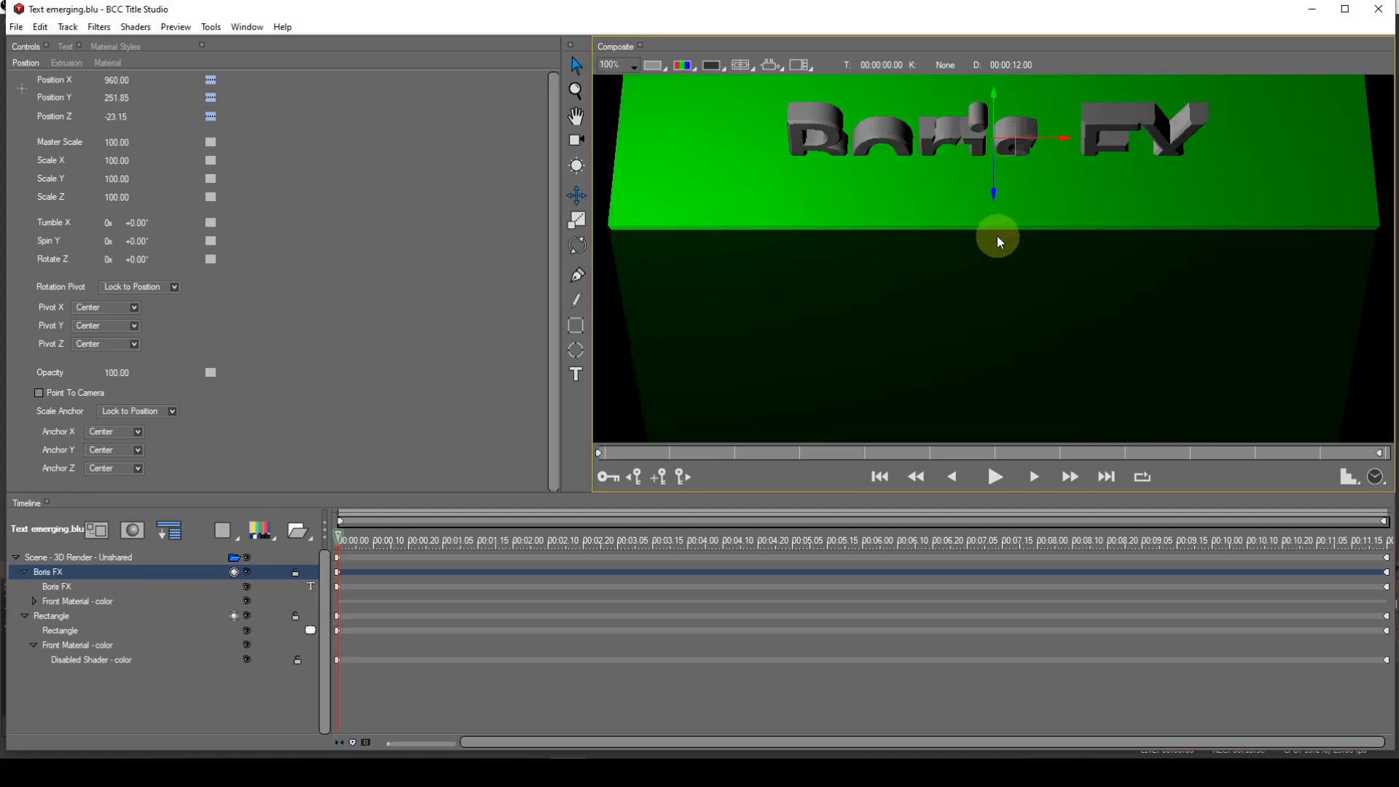
# Lower the Boris FX text back into the green box along Y to a Position Y of about 354.
pyautogui.click(577, 117)
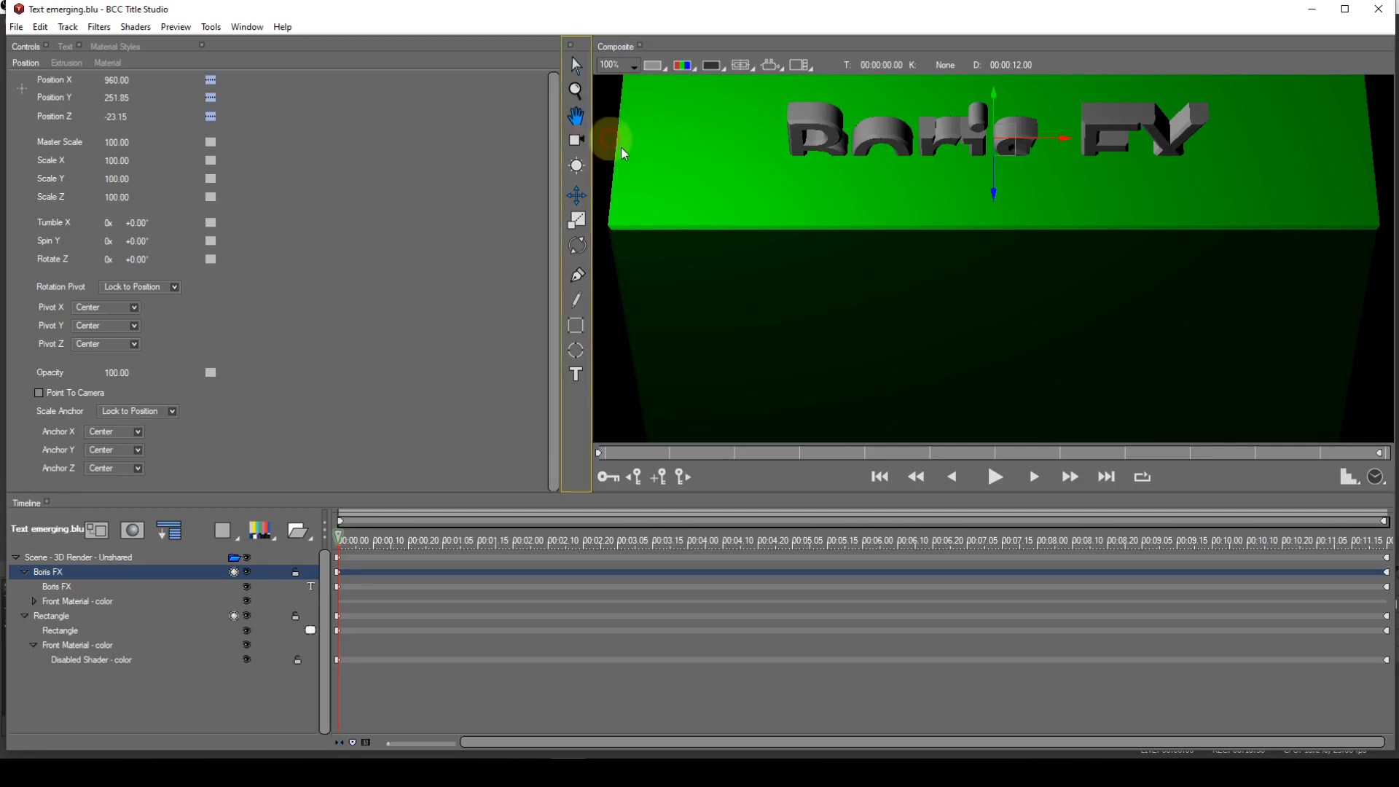
pyautogui.moveTo(884, 281); pyautogui.dragTo(879, 349)
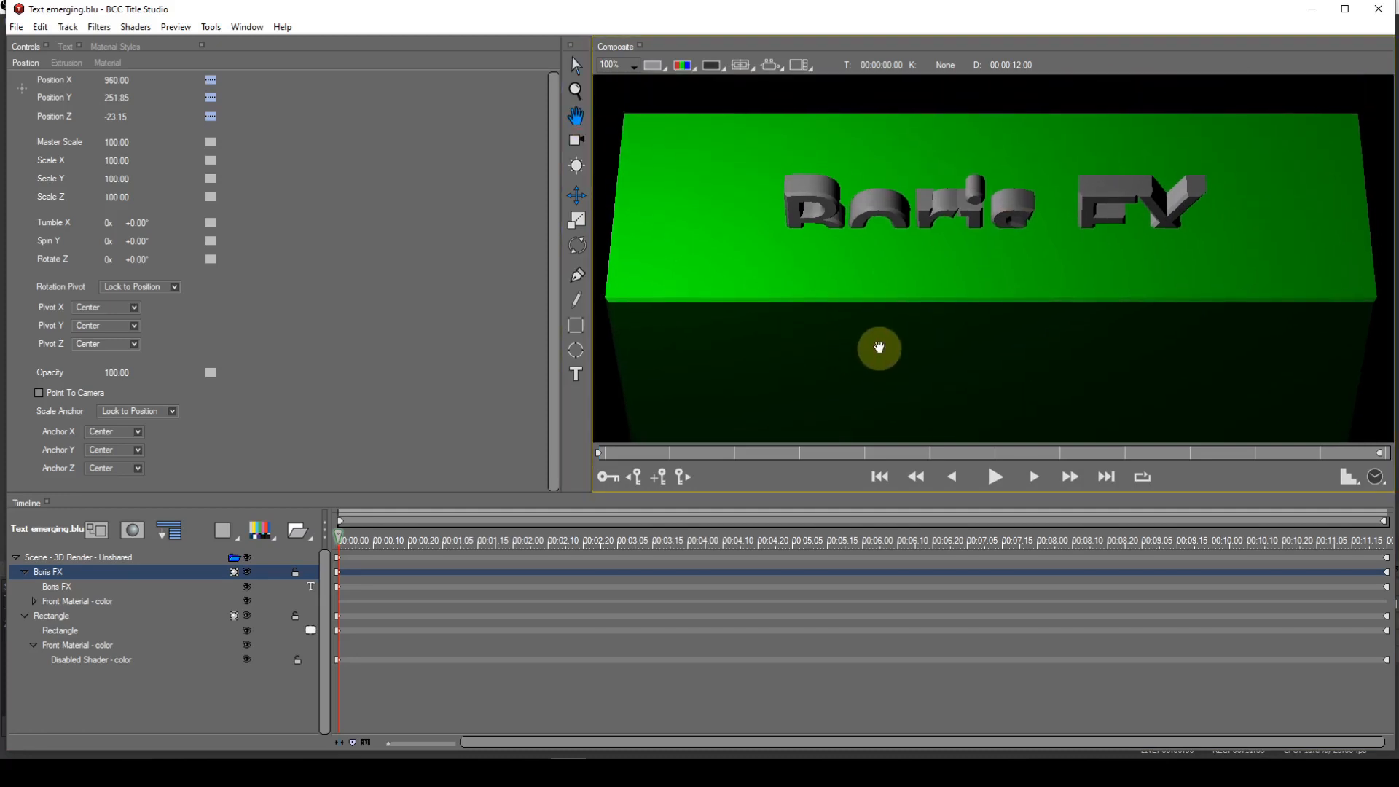
pyautogui.click(583, 196)
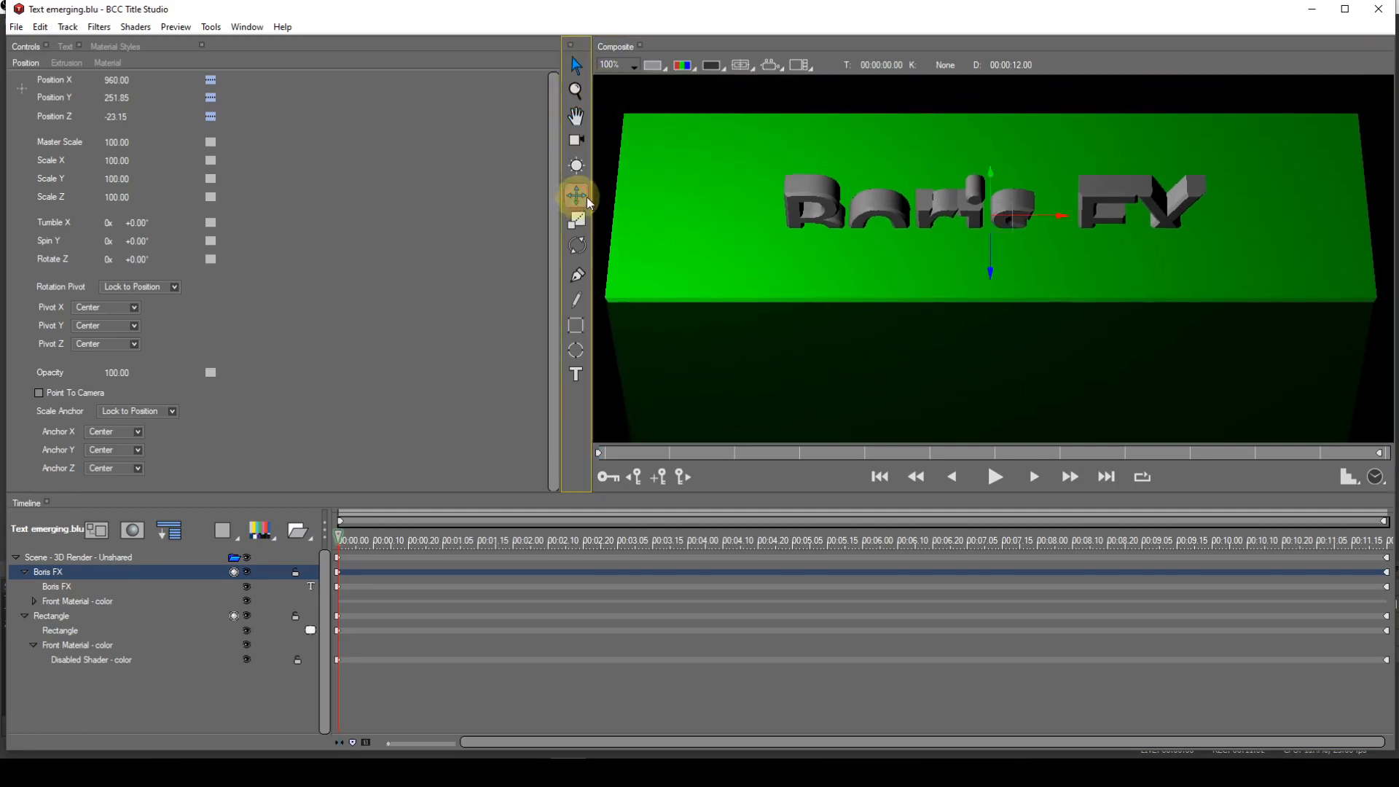
pyautogui.click(990, 207)
pyautogui.moveTo(991, 194); pyautogui.dragTo(980, 251)
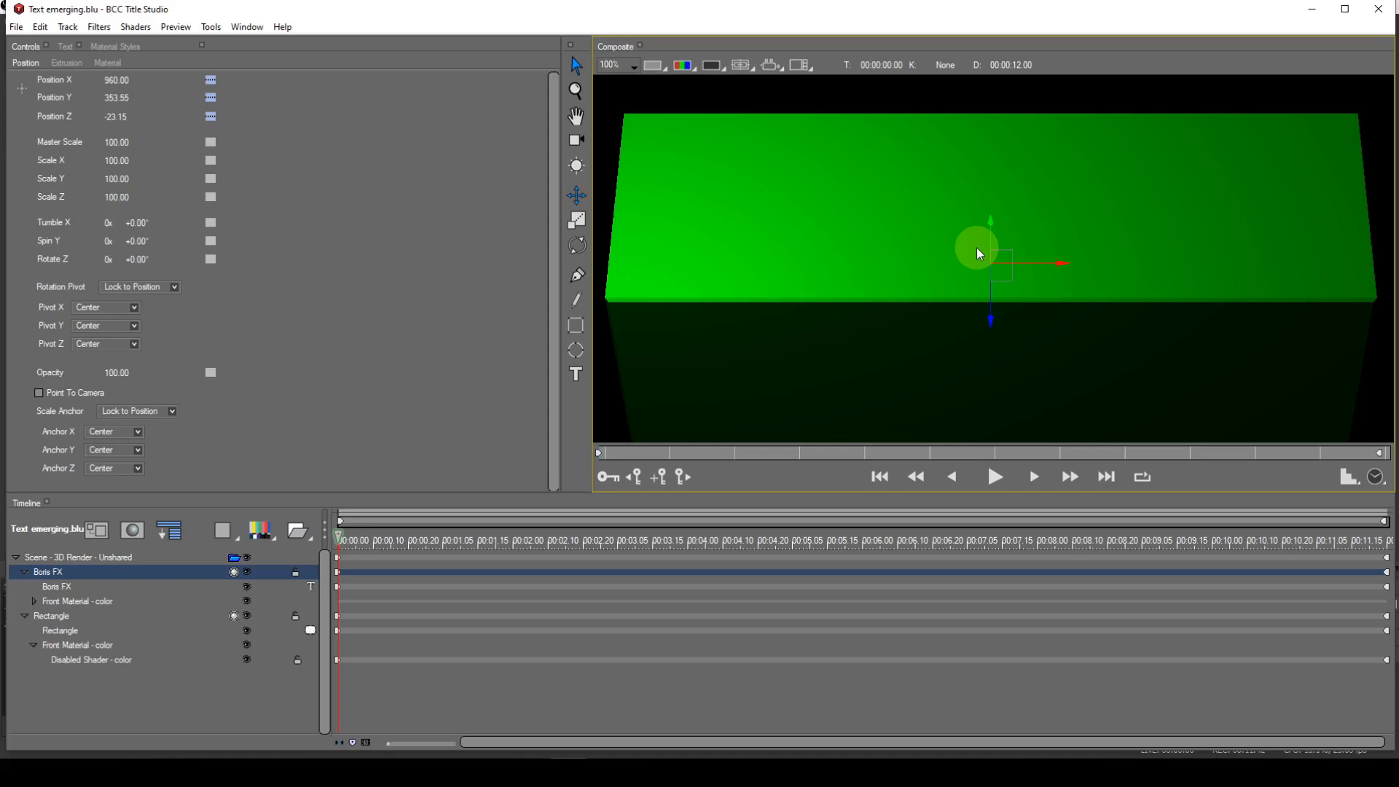
# Open the recent project Embossed text.blu without saving the current effect settings.
pyautogui.click(12, 28)
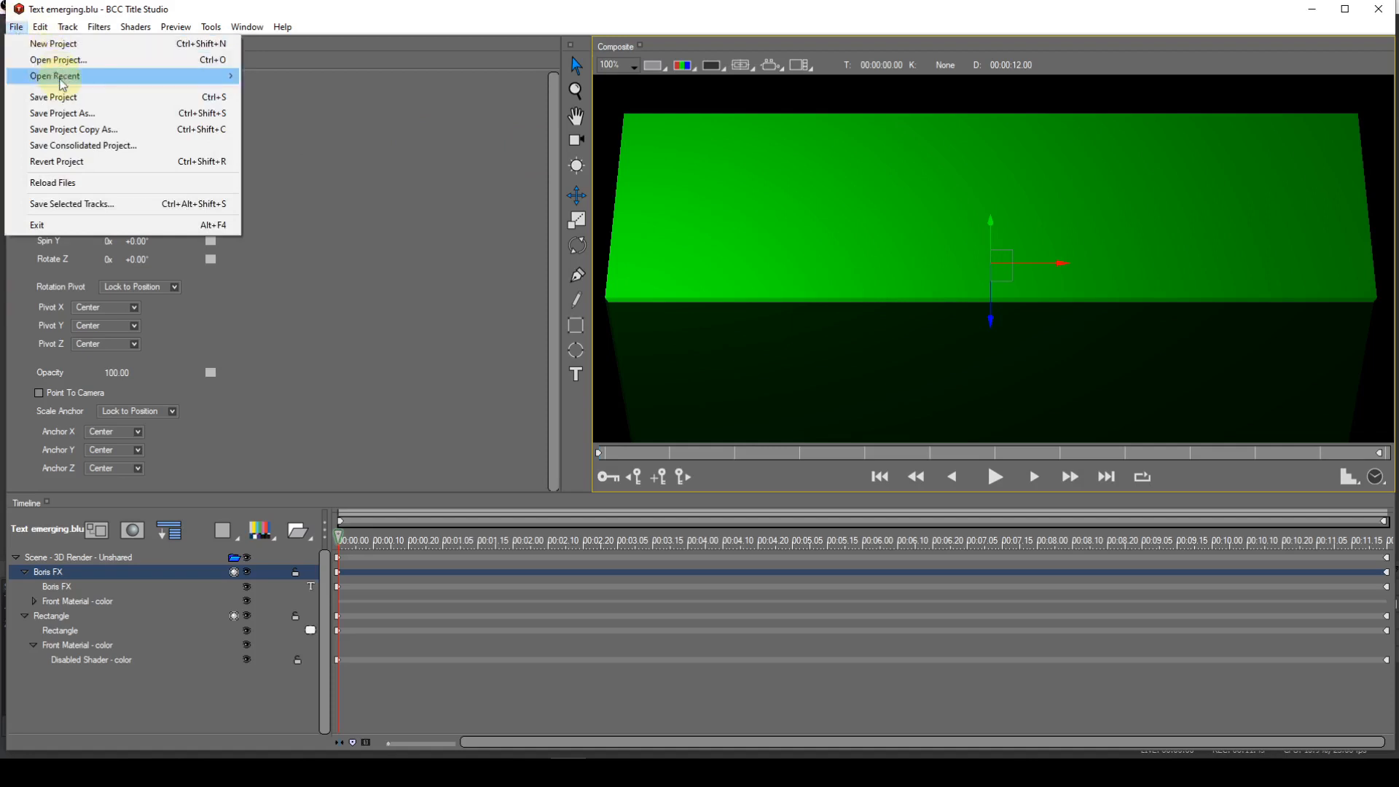
pyautogui.moveTo(65, 82)
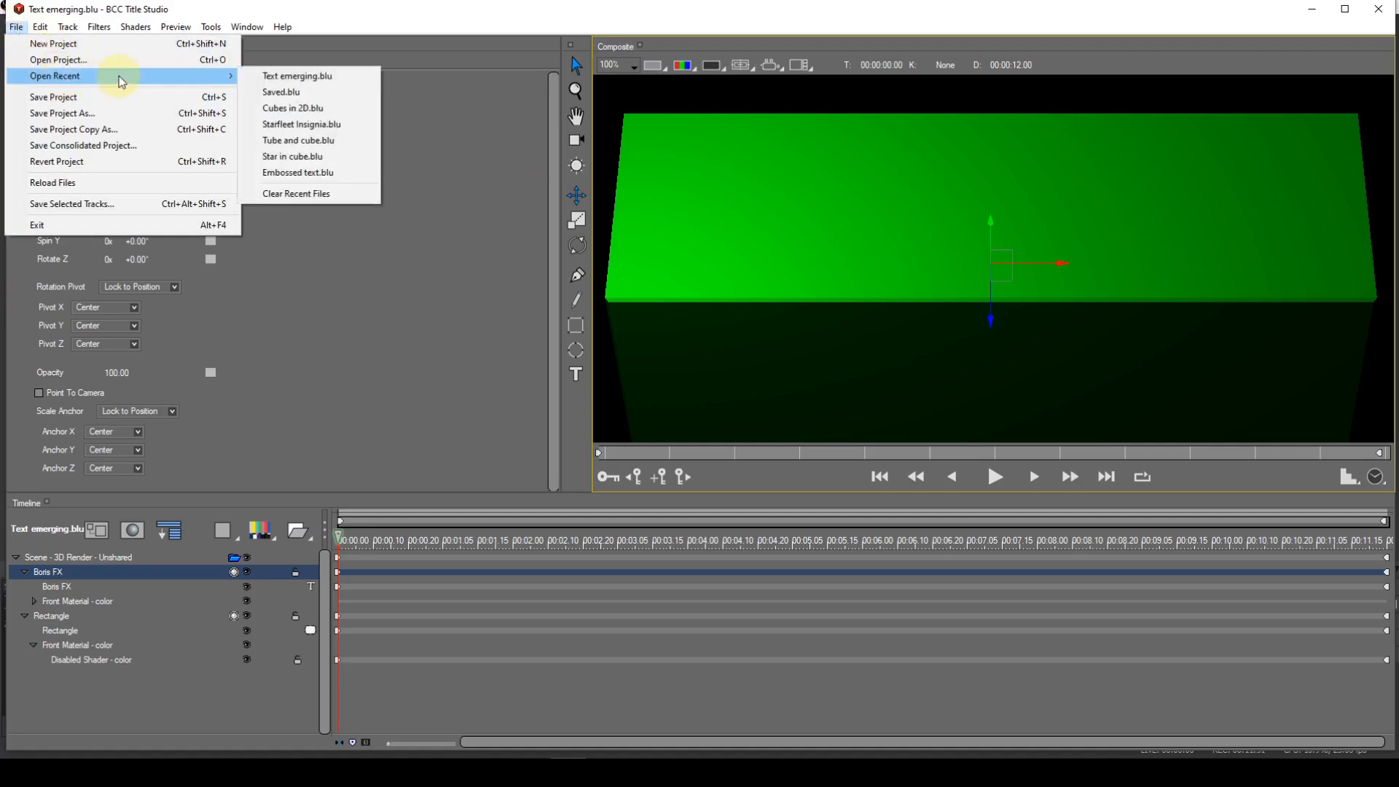
pyautogui.click(300, 175)
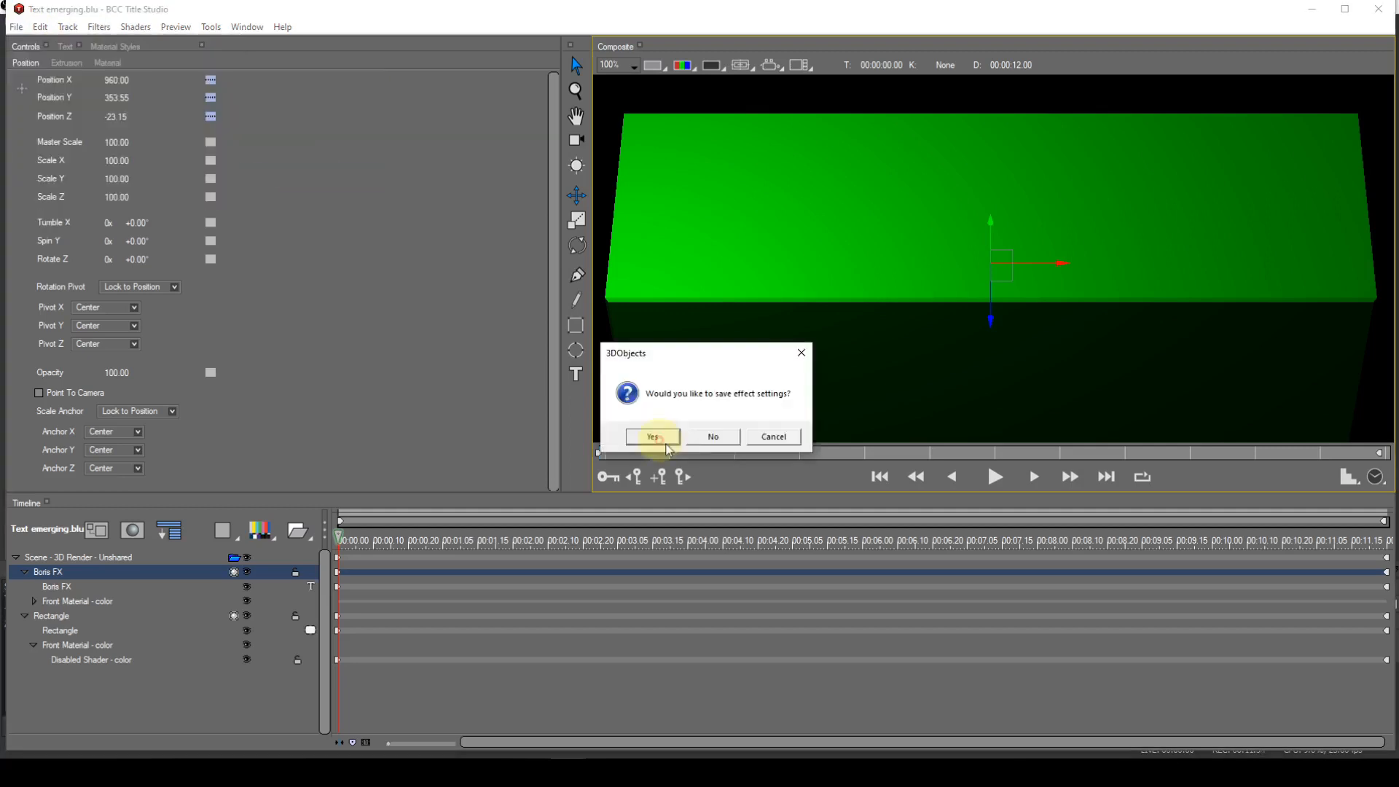
pyautogui.click(711, 435)
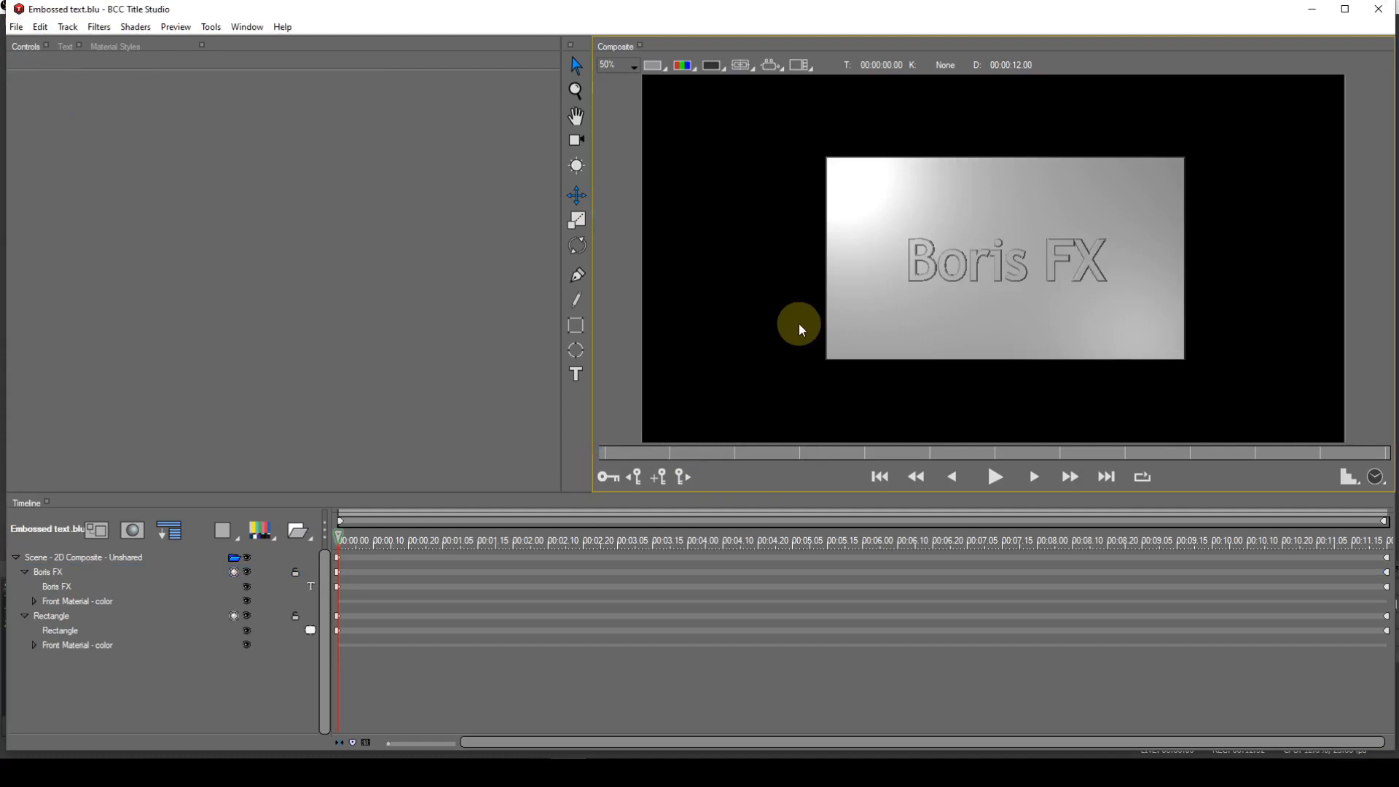
# Select the 2D Composite scene container and rotate it around Y, ending at a Spin Y of 51.84°.
pyautogui.click(125, 560)
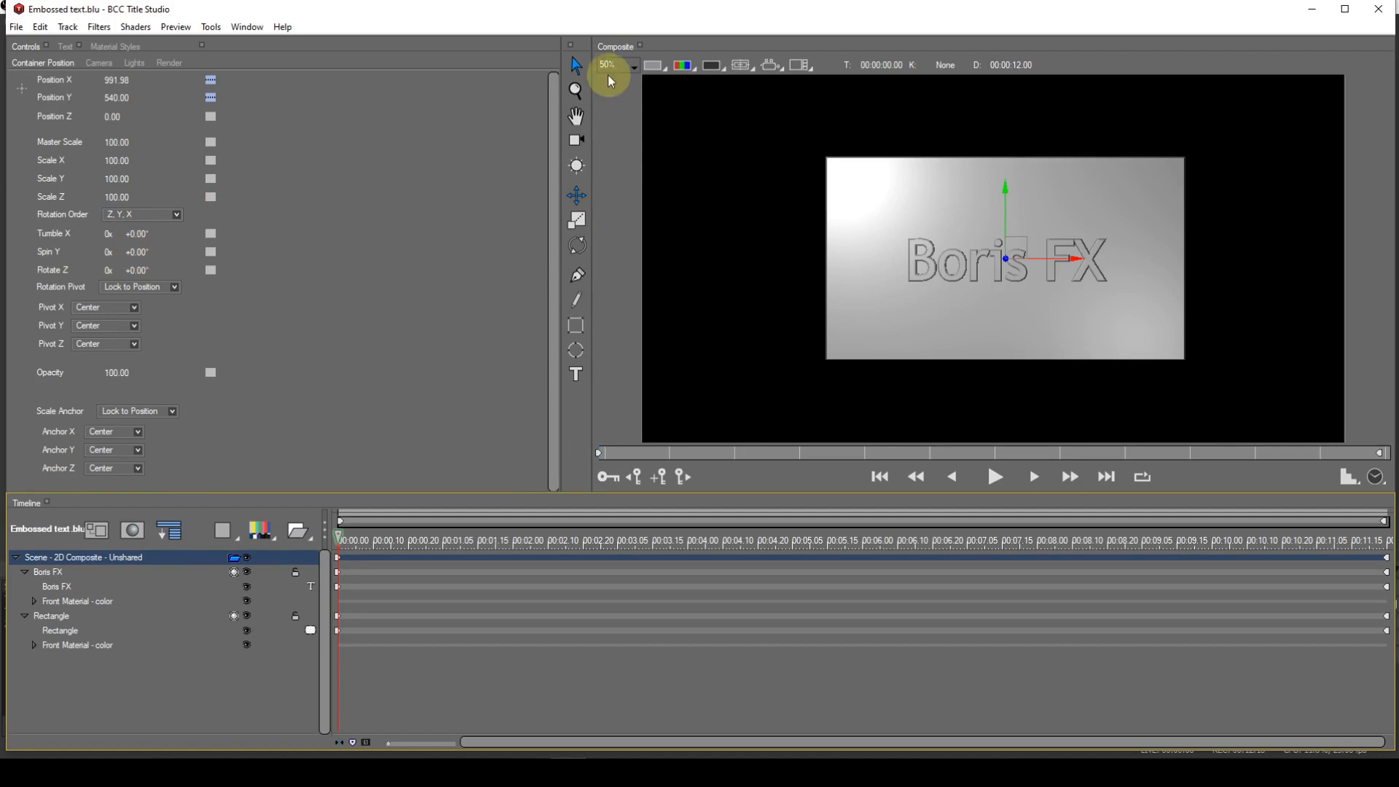
pyautogui.click(577, 70)
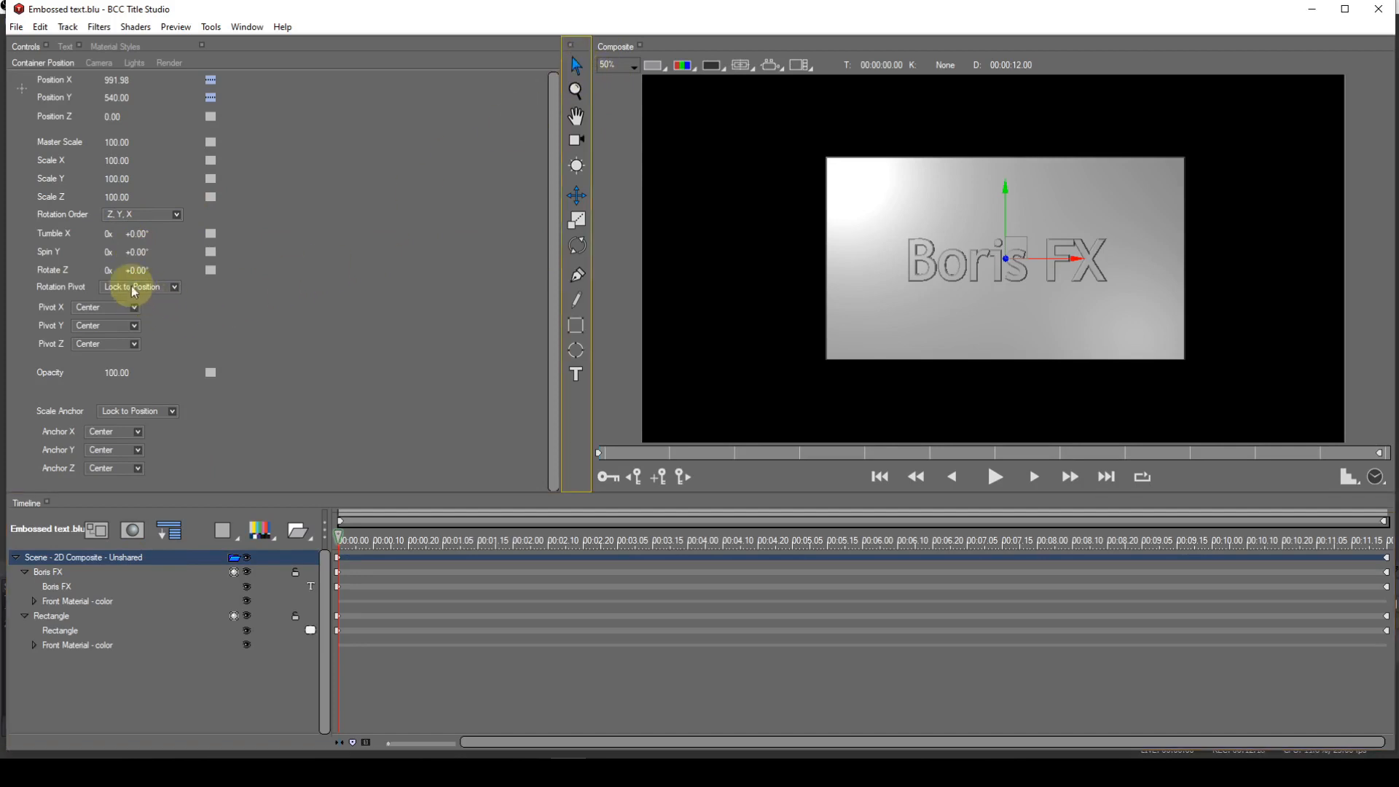
pyautogui.click(138, 259)
pyautogui.moveTo(137, 253); pyautogui.dragTo(181, 253)
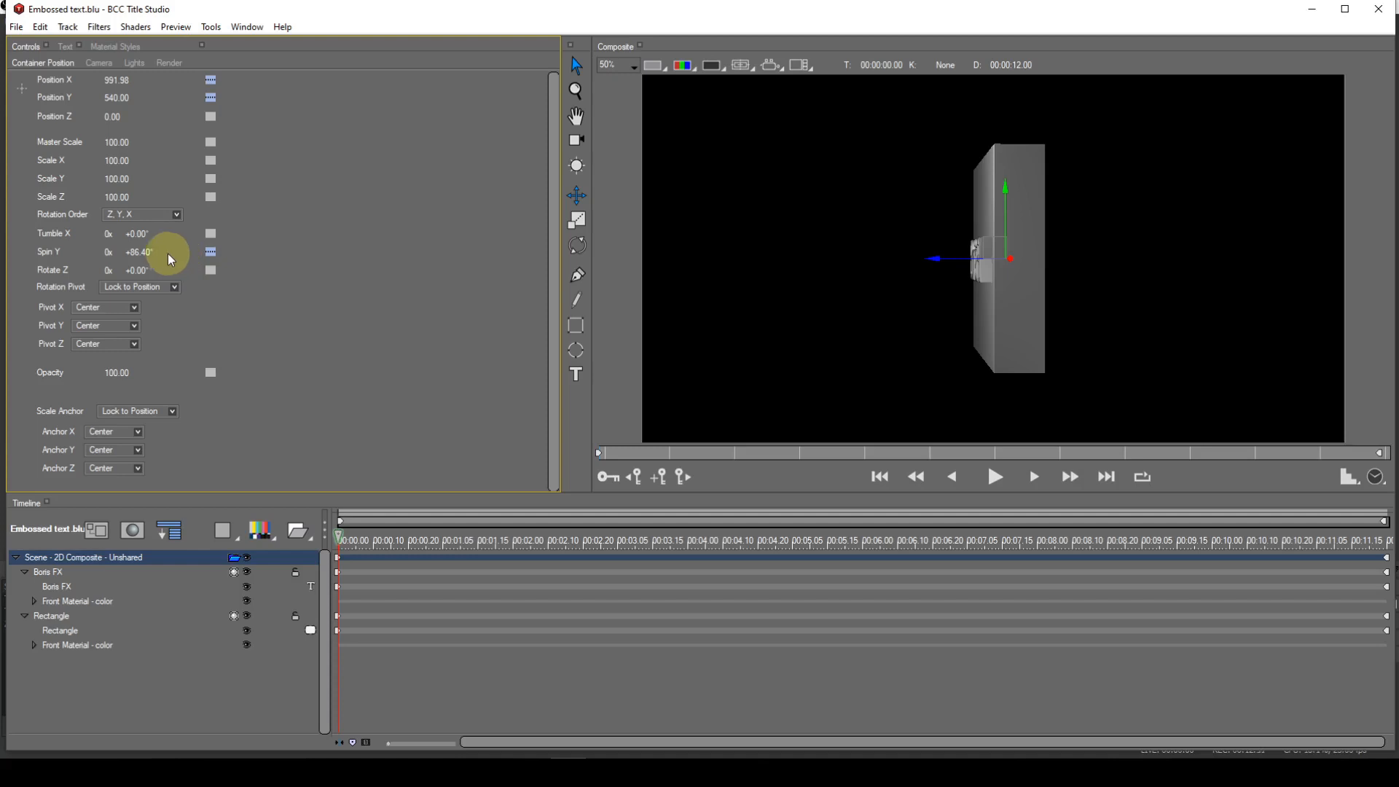
pyautogui.moveTo(132, 253)
pyautogui.mouseDown()
pyautogui.moveTo(145, 253)
pyautogui.moveTo(114, 256)
pyautogui.mouseUp()
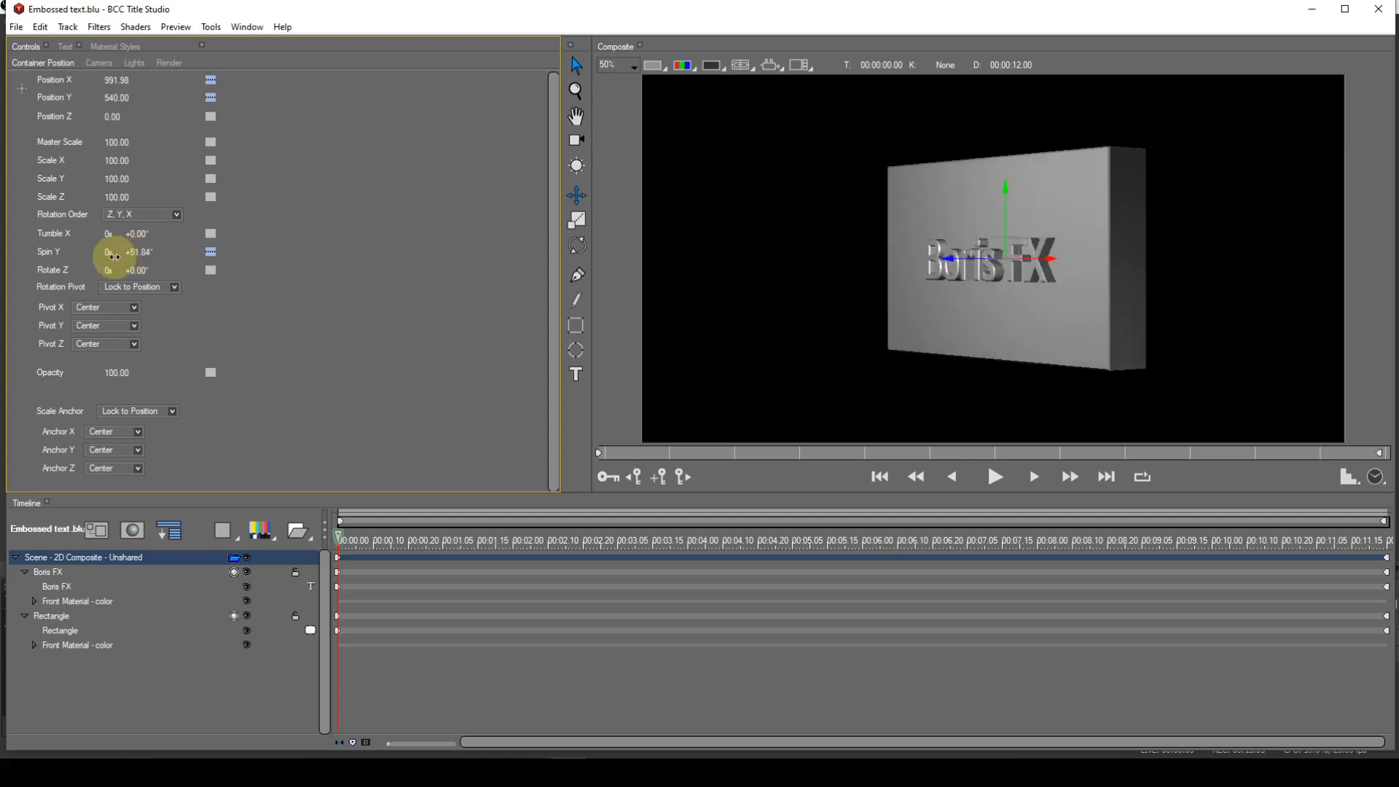
# Clear the container's Spin Y by setting its interpolation to None, and switch the container to 3D Render.
pyautogui.rightClick(212, 253)
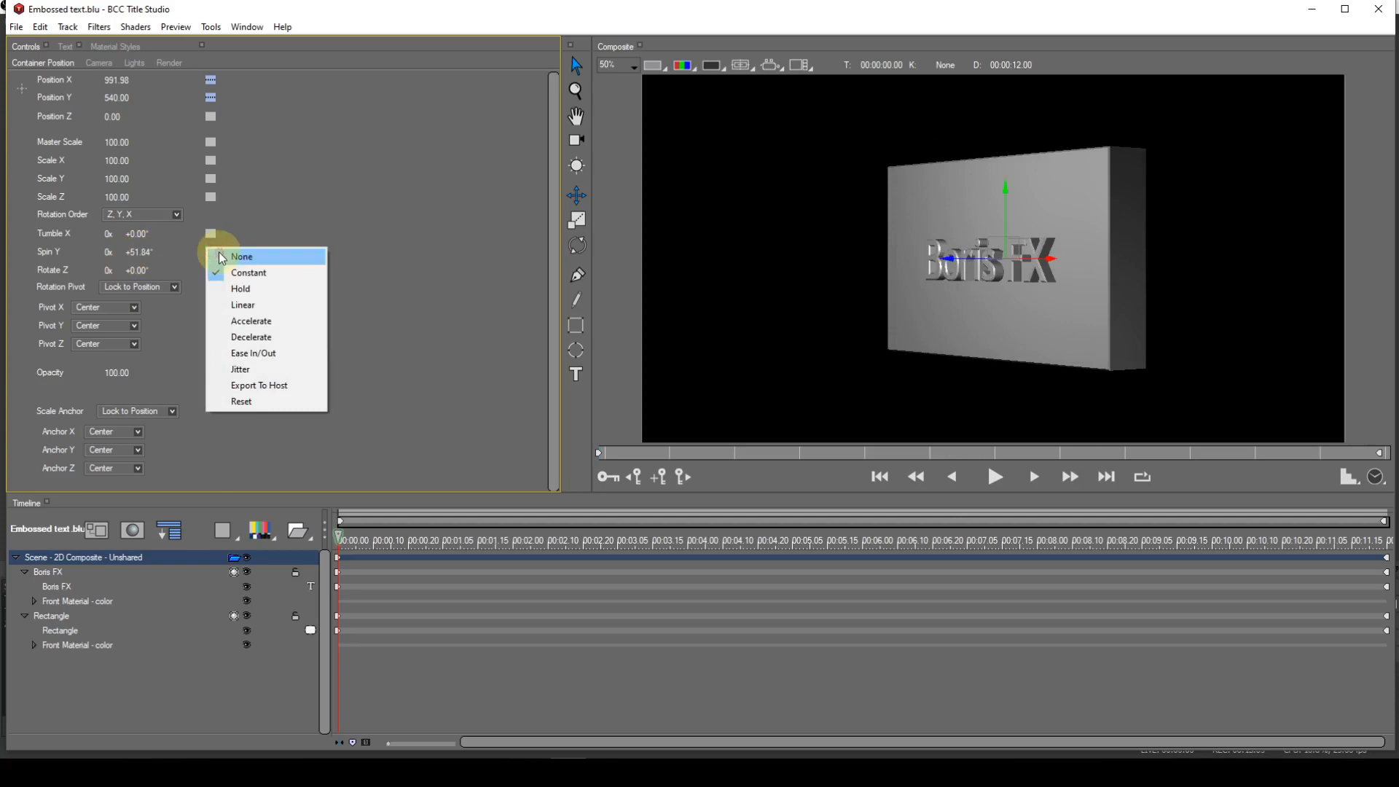
pyautogui.click(241, 257)
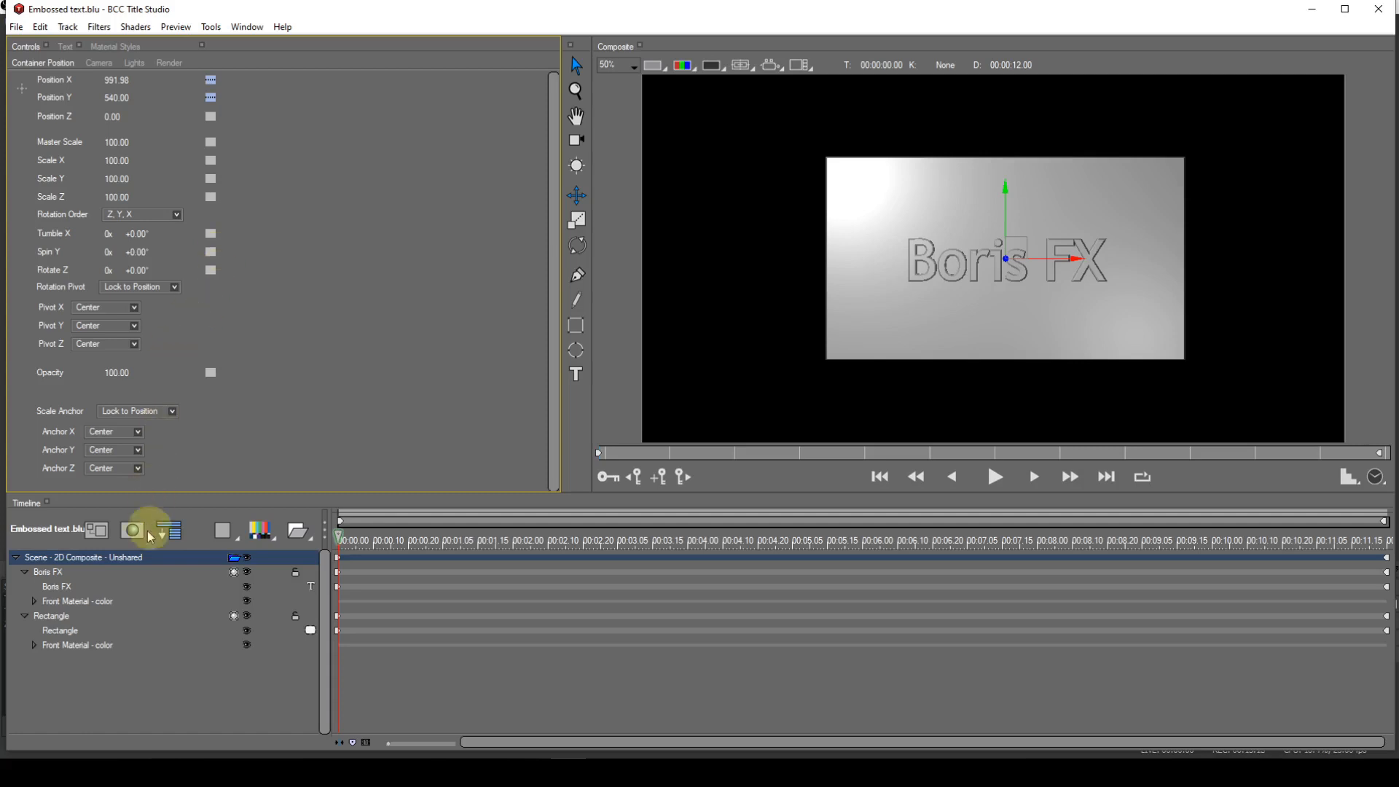
pyautogui.click(129, 556)
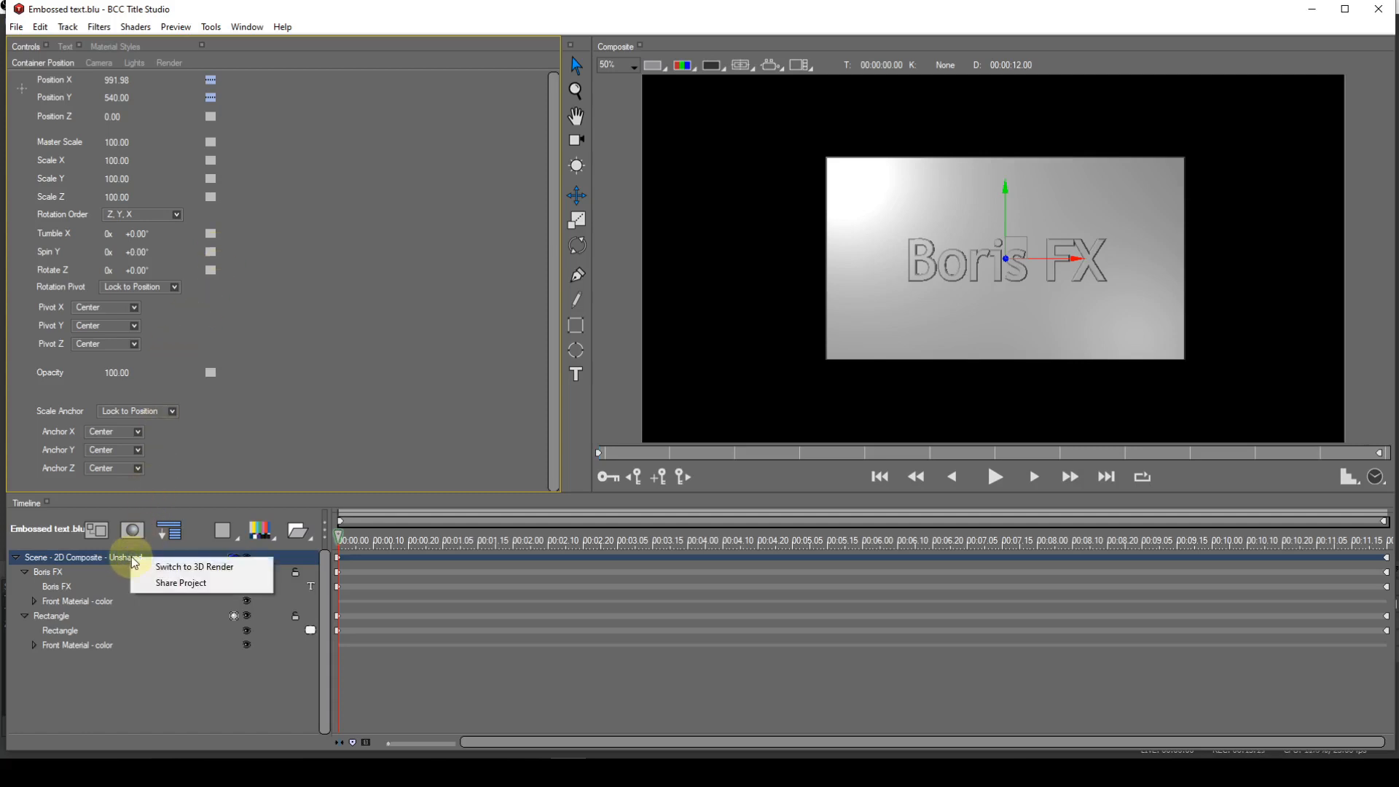
pyautogui.click(156, 568)
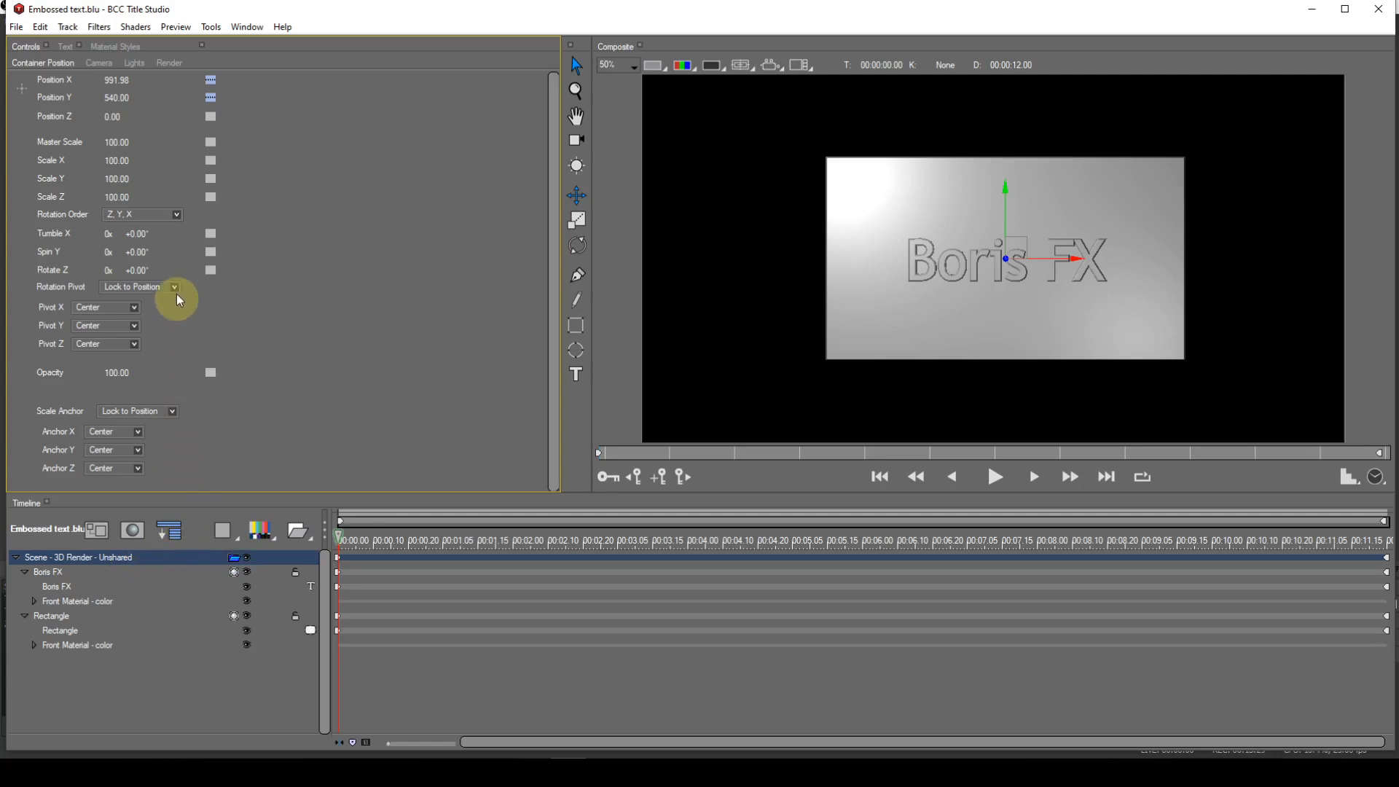
# Rotate the 3D Render container around Y to a Spin Y of 25.90°.
pyautogui.click(139, 252)
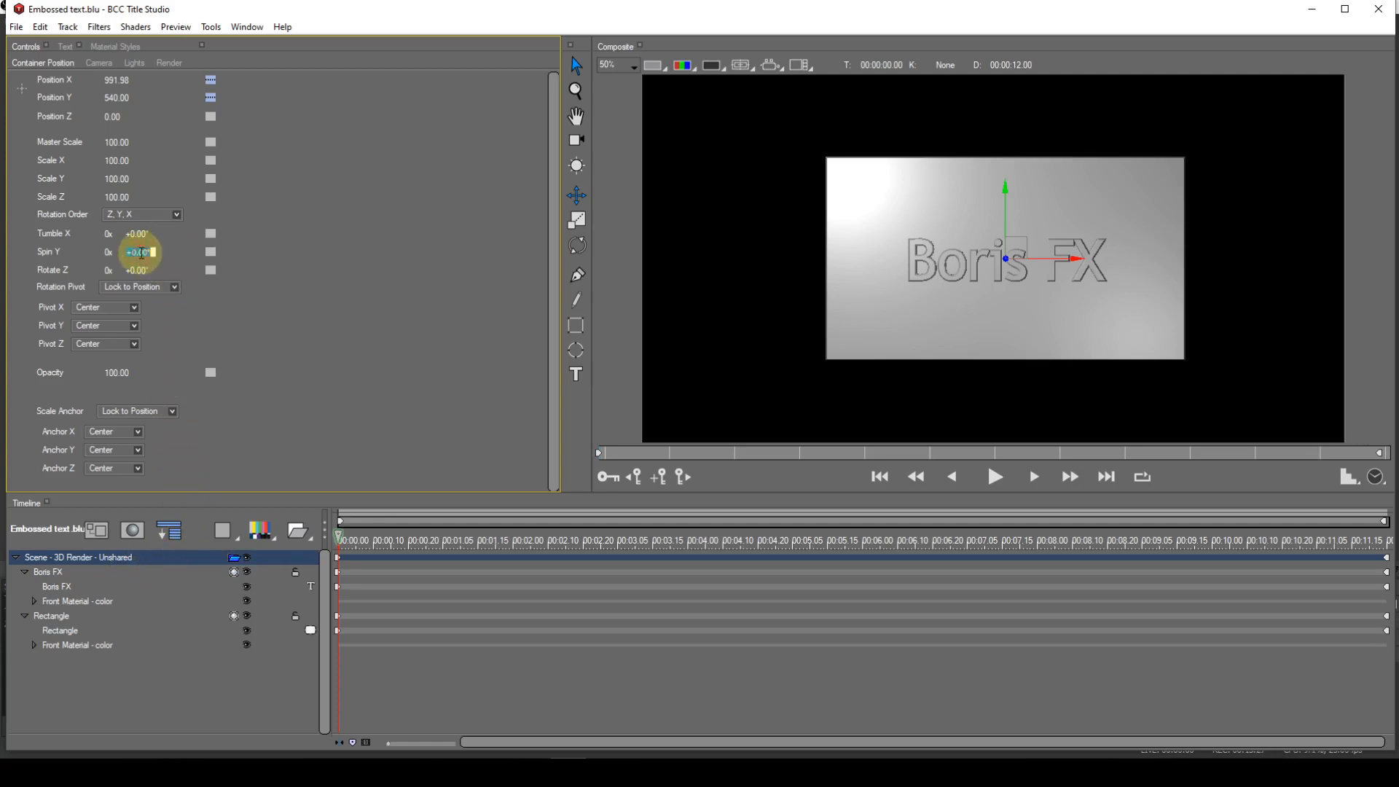
pyautogui.click(166, 263)
pyautogui.moveTo(140, 252)
pyautogui.mouseDown()
pyautogui.moveTo(225, 251)
pyautogui.moveTo(153, 251)
pyautogui.mouseUp()
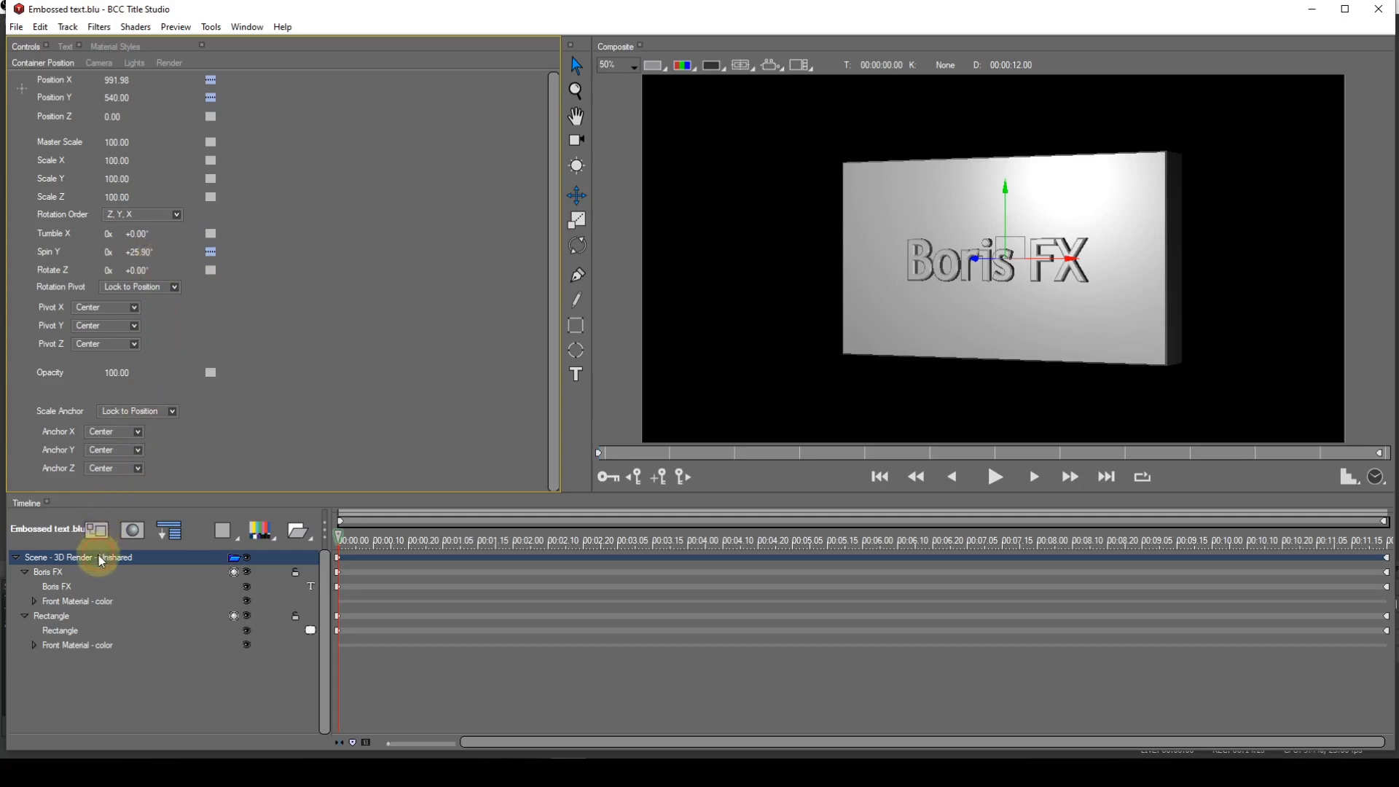
# Delete the whole embossed text scene and add a new Spline Object track.
pyautogui.press('Delete')
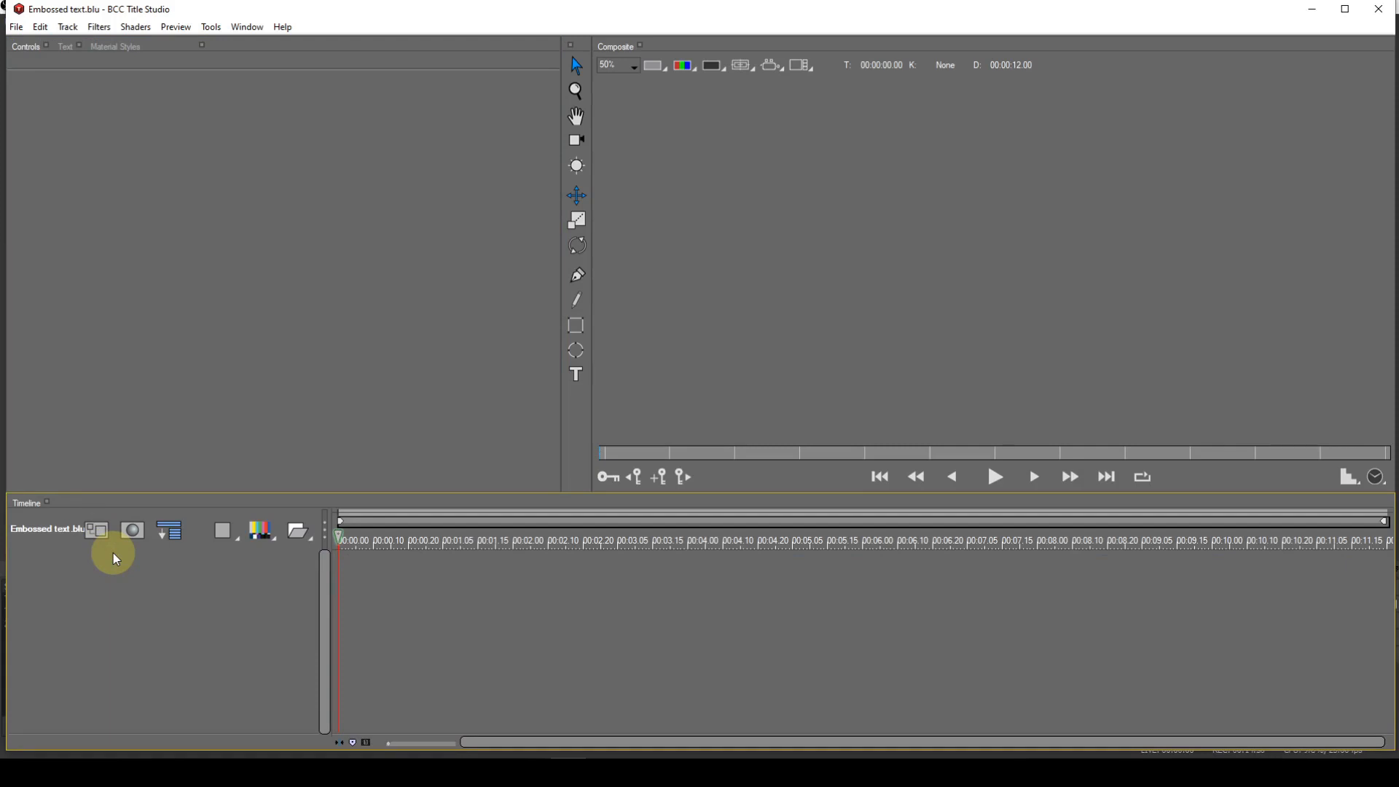
pyautogui.click(265, 536)
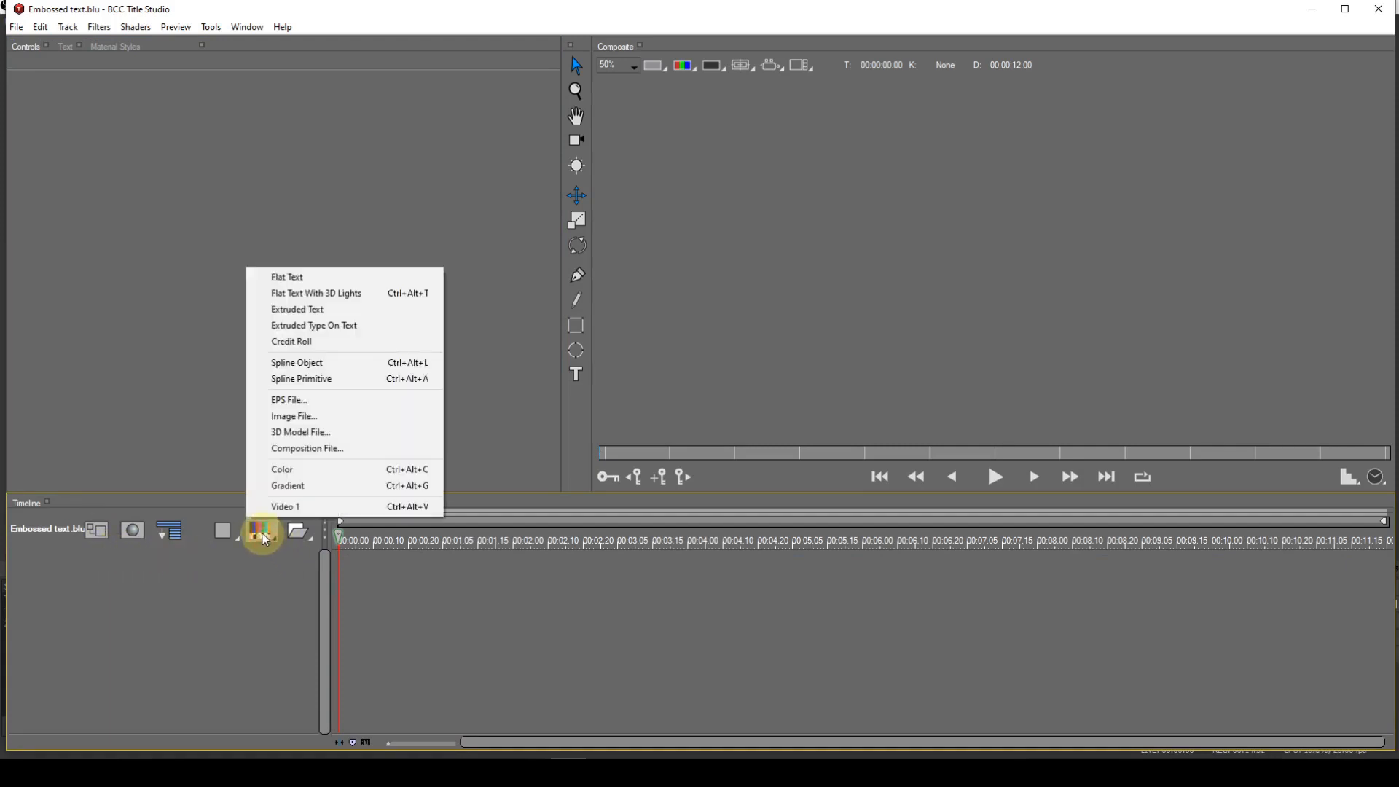
pyautogui.click(344, 362)
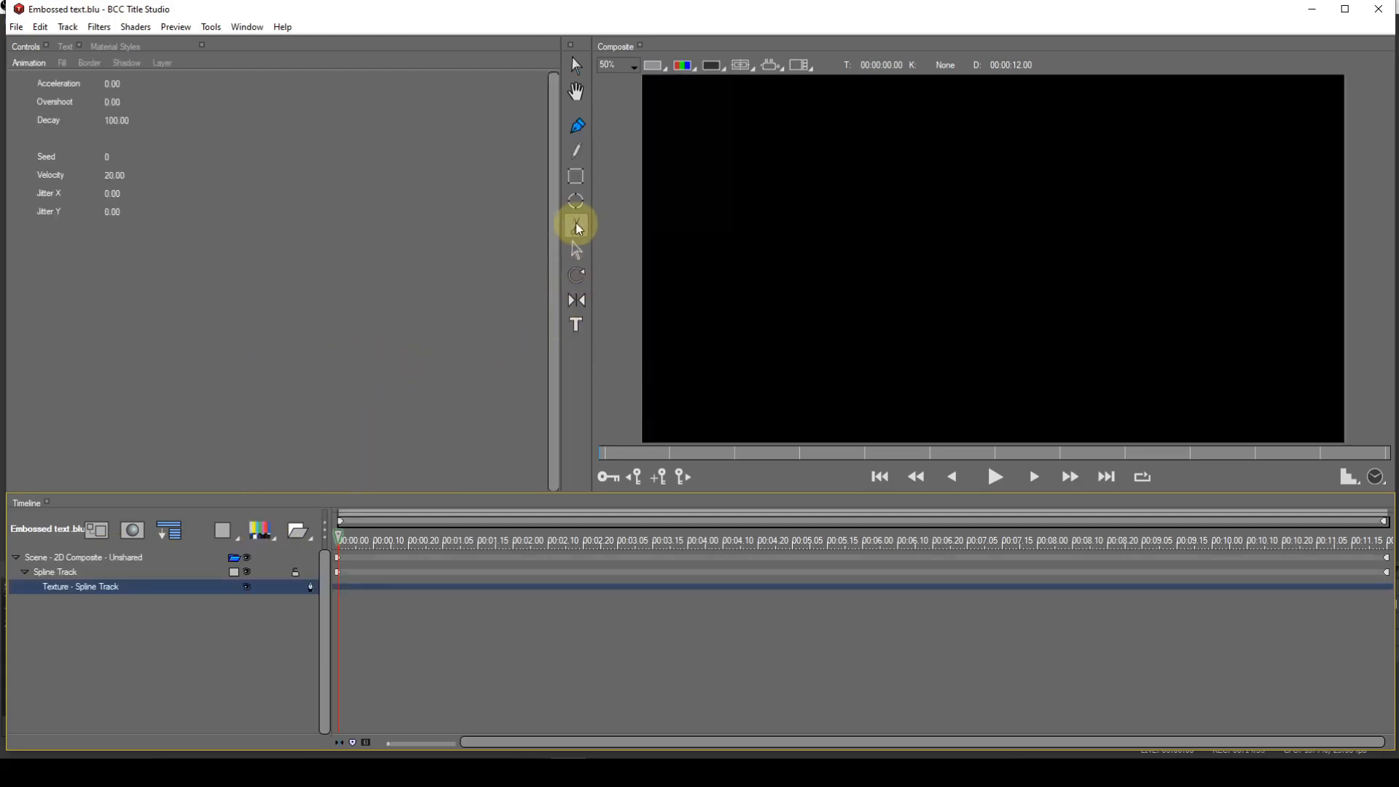
# Draw a circle outward from its centre, slightly left of the middle of the frame, and turn off its fill.
pyautogui.click(575, 203)
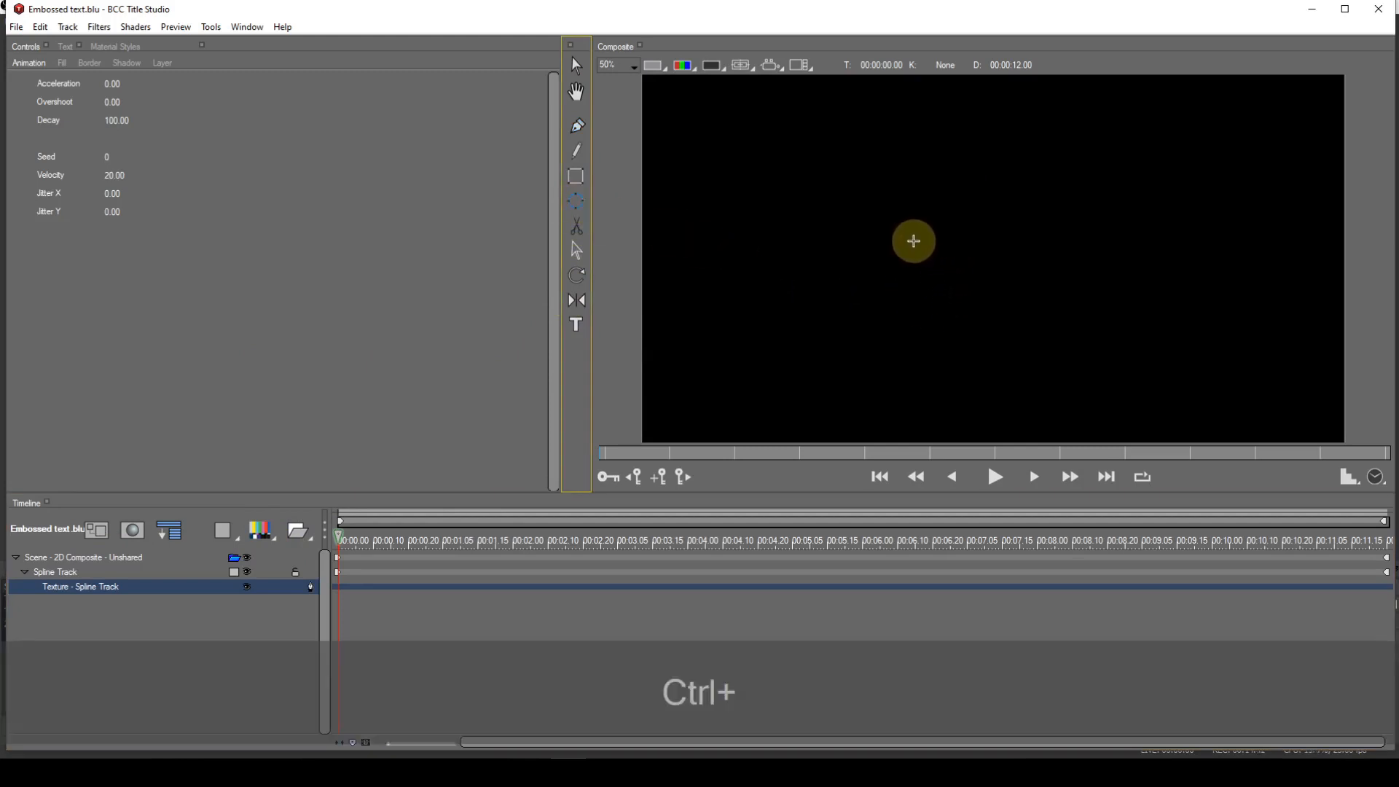
pyautogui.keyDown('ctrl'); pyautogui.keyDown('shift'); pyautogui.moveTo(912, 238); pyautogui.dragTo(969, 307); pyautogui.keyUp('shift'); pyautogui.keyUp('ctrl')
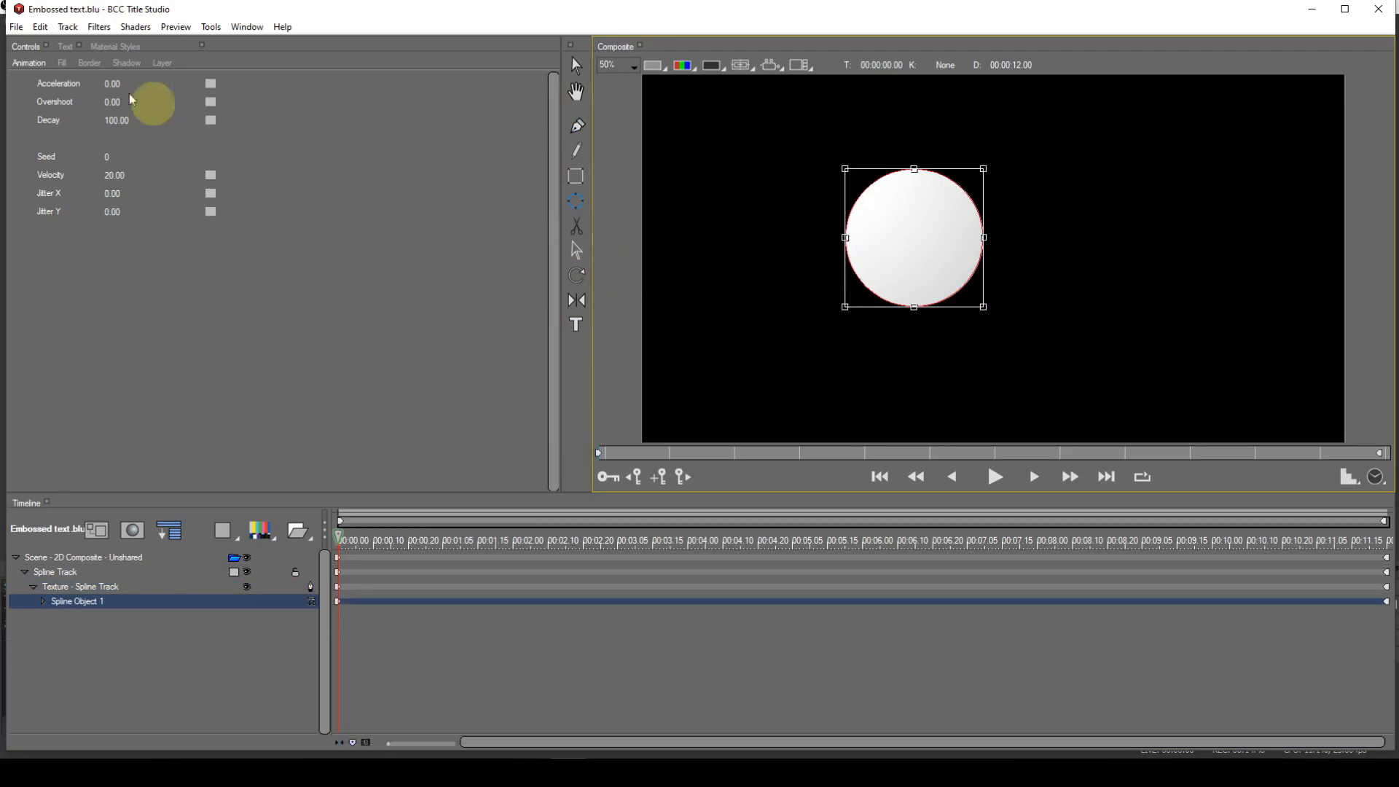
pyautogui.click(62, 63)
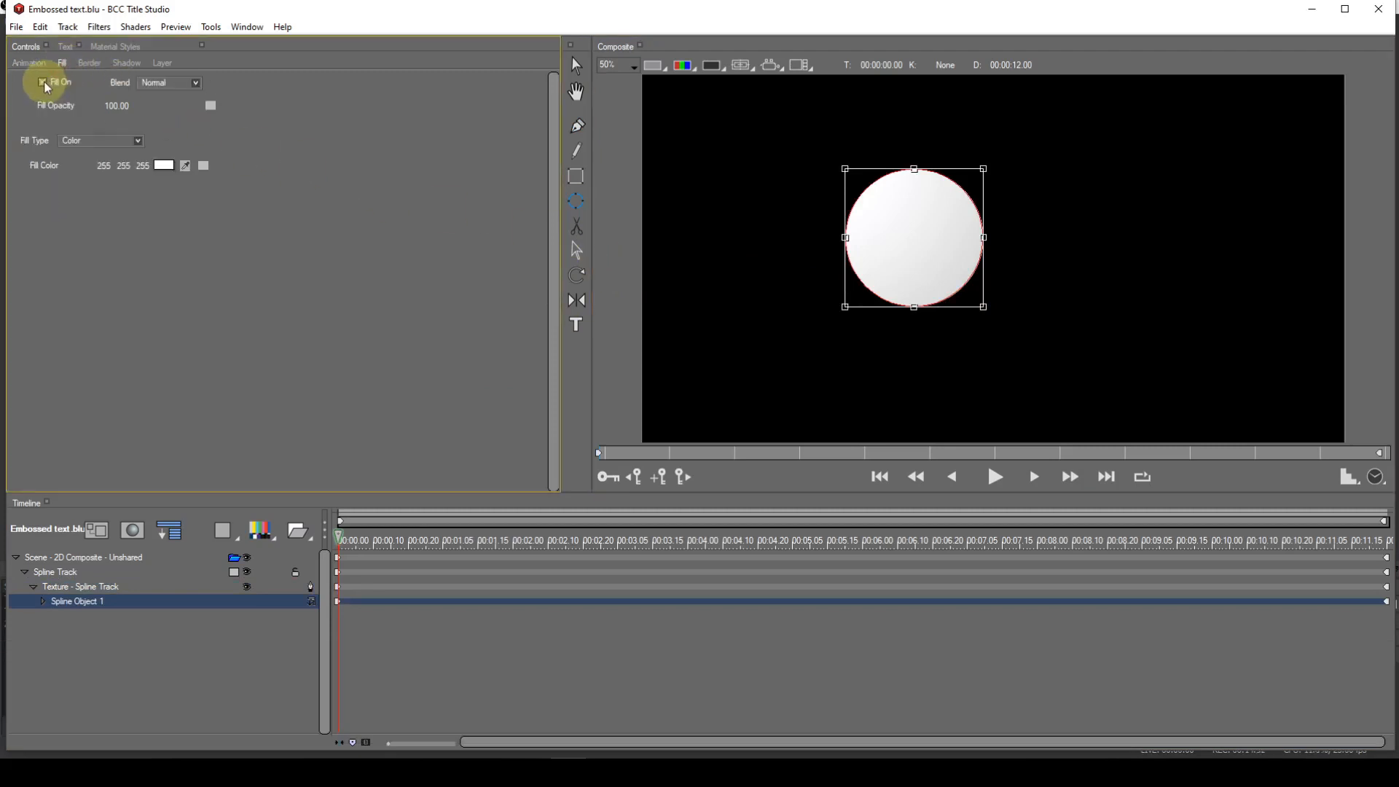
pyautogui.click(43, 82)
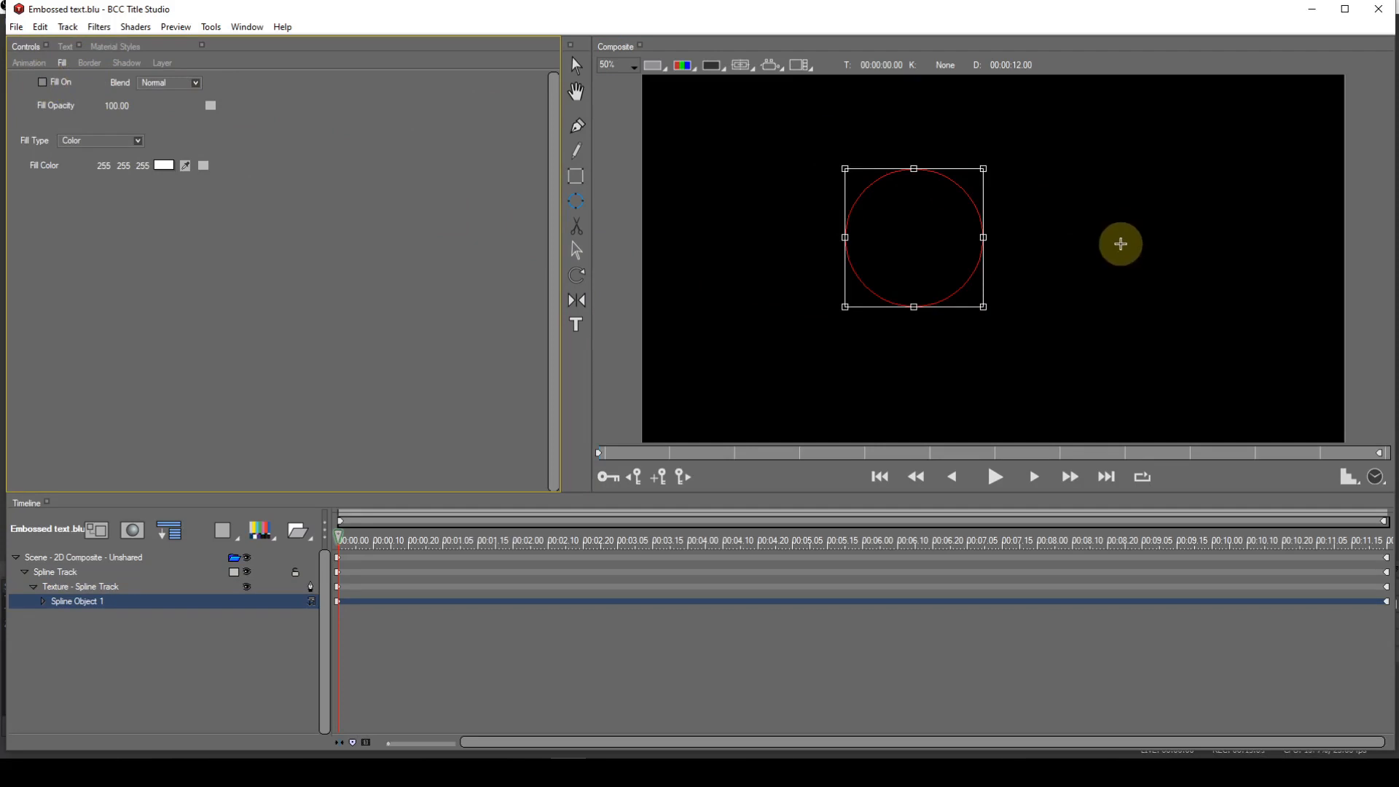
# Draw a second, smaller circle to the right of the first and move it concentrically inside the larger one.
pyautogui.keyDown('ctrl'); pyautogui.keyDown('shift'); pyautogui.moveTo(1120, 244); pyautogui.dragTo(1196, 288); pyautogui.keyUp('shift'); pyautogui.keyUp('ctrl')
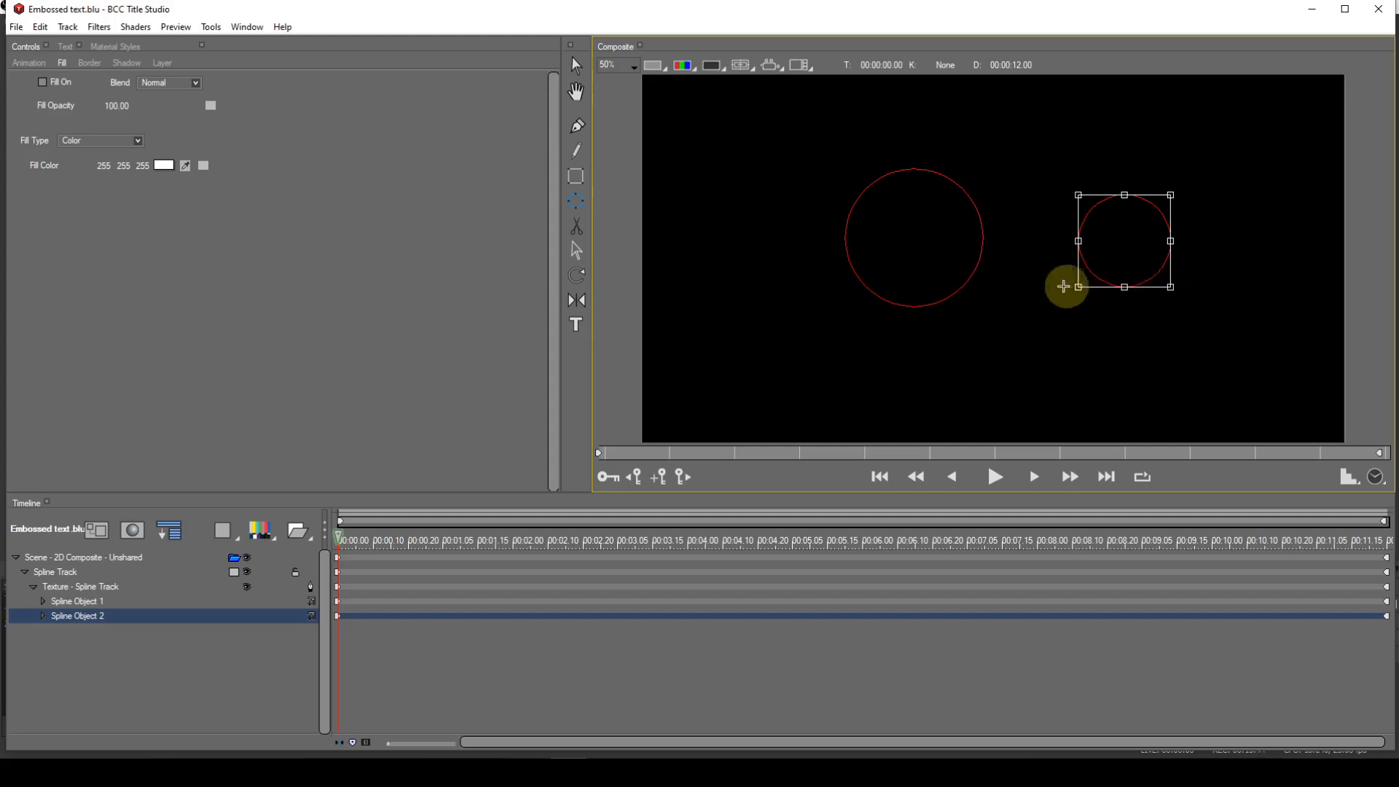
pyautogui.click(575, 66)
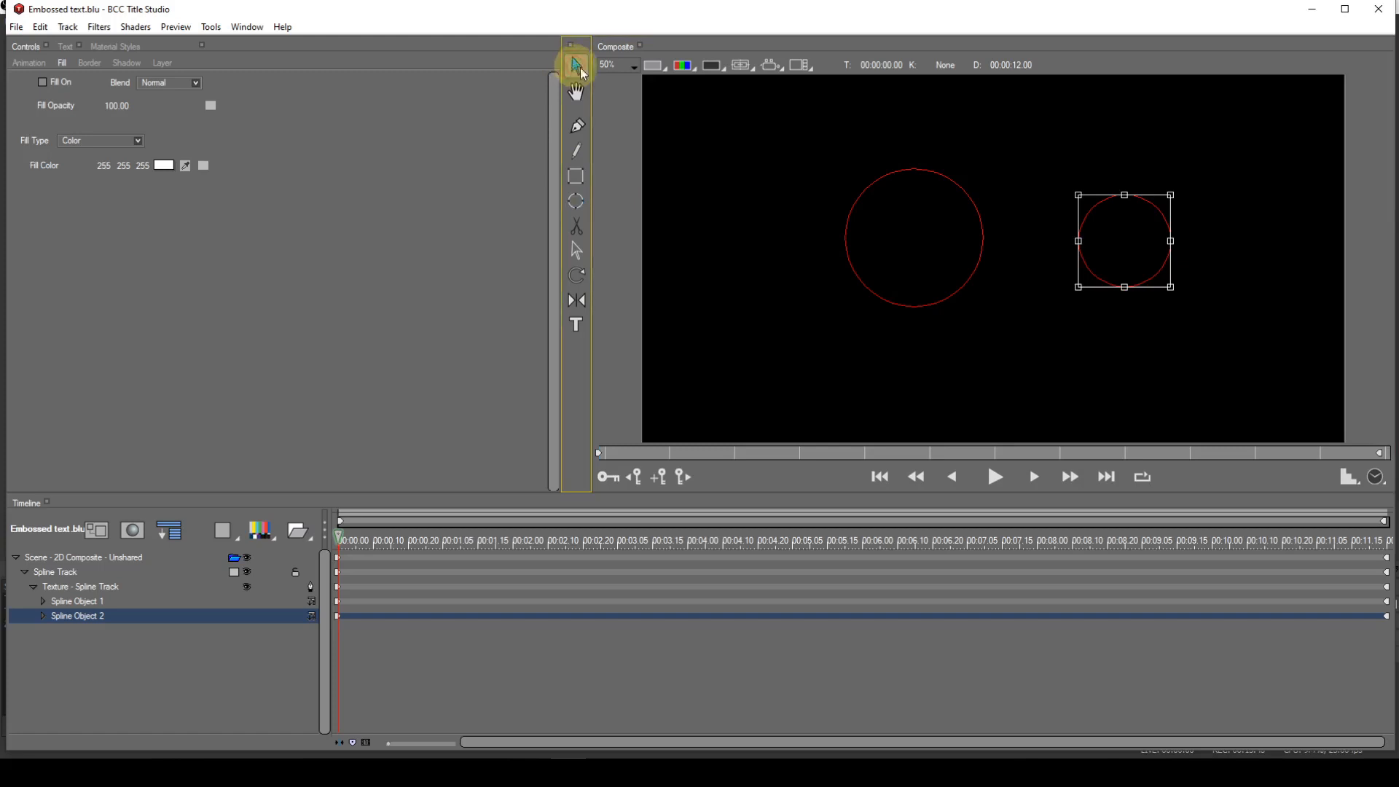
pyautogui.moveTo(1111, 286); pyautogui.dragTo(900, 282)
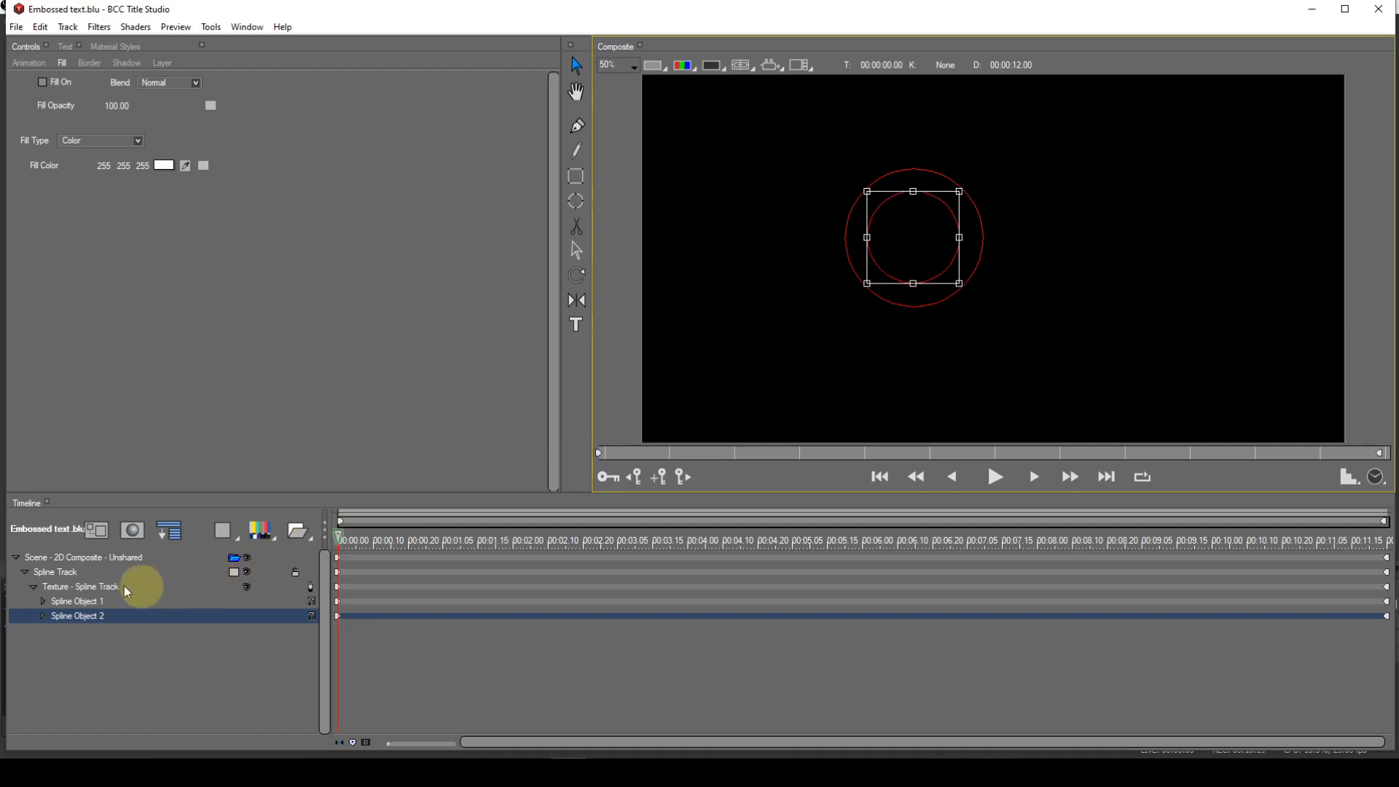
# Select both circles together and merge them into one path with Combine Contours.
pyautogui.click(100, 589)
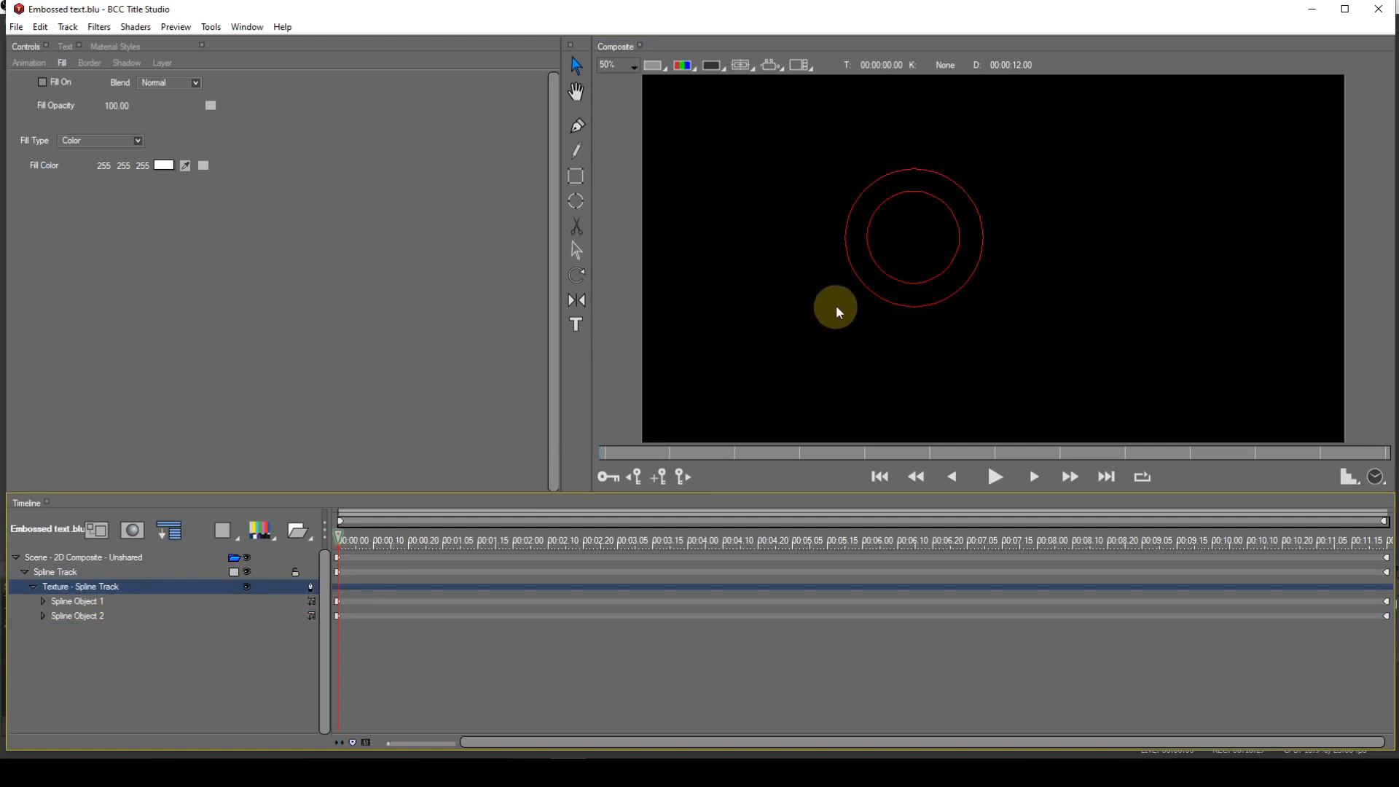
pyautogui.click(869, 296)
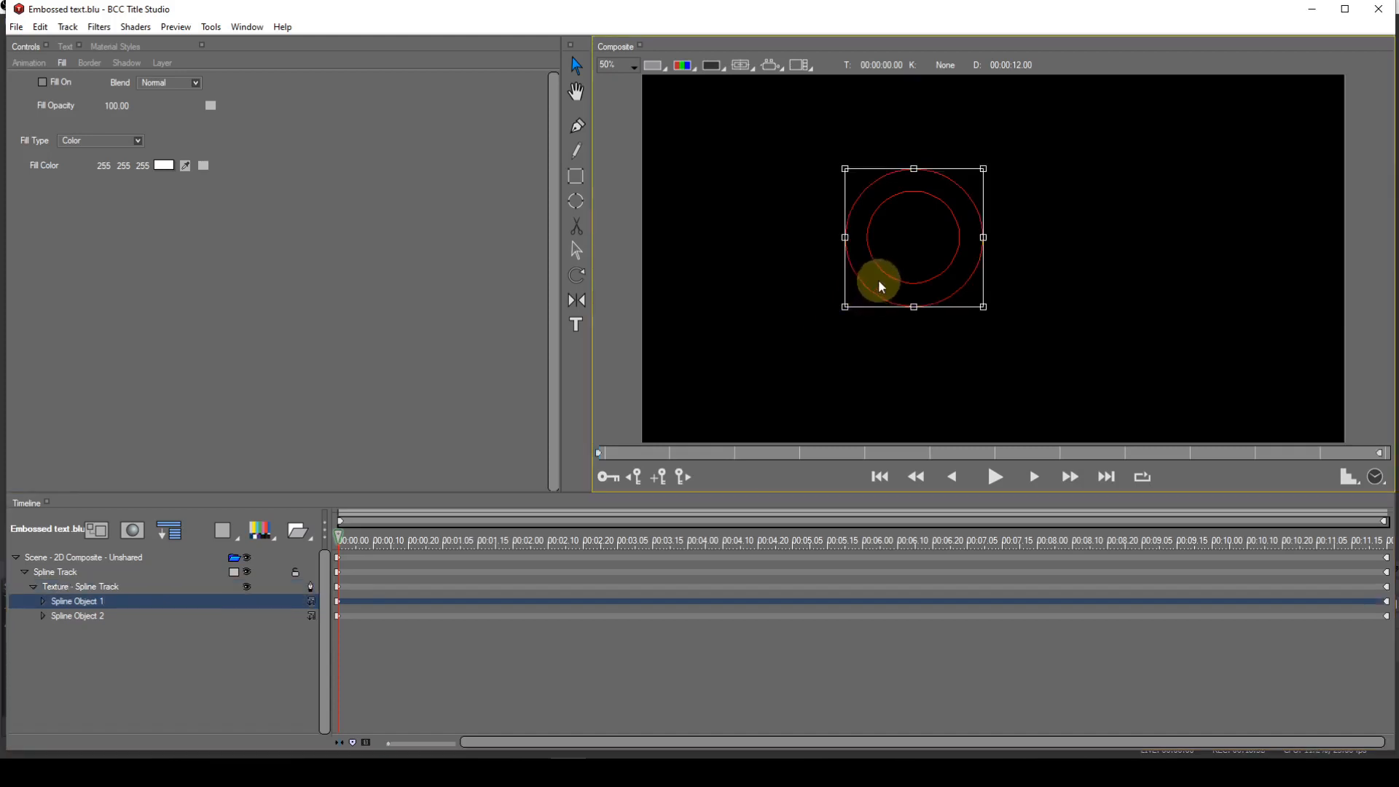
pyautogui.keyDown('shift'); pyautogui.click(881, 276); pyautogui.keyUp('shift')
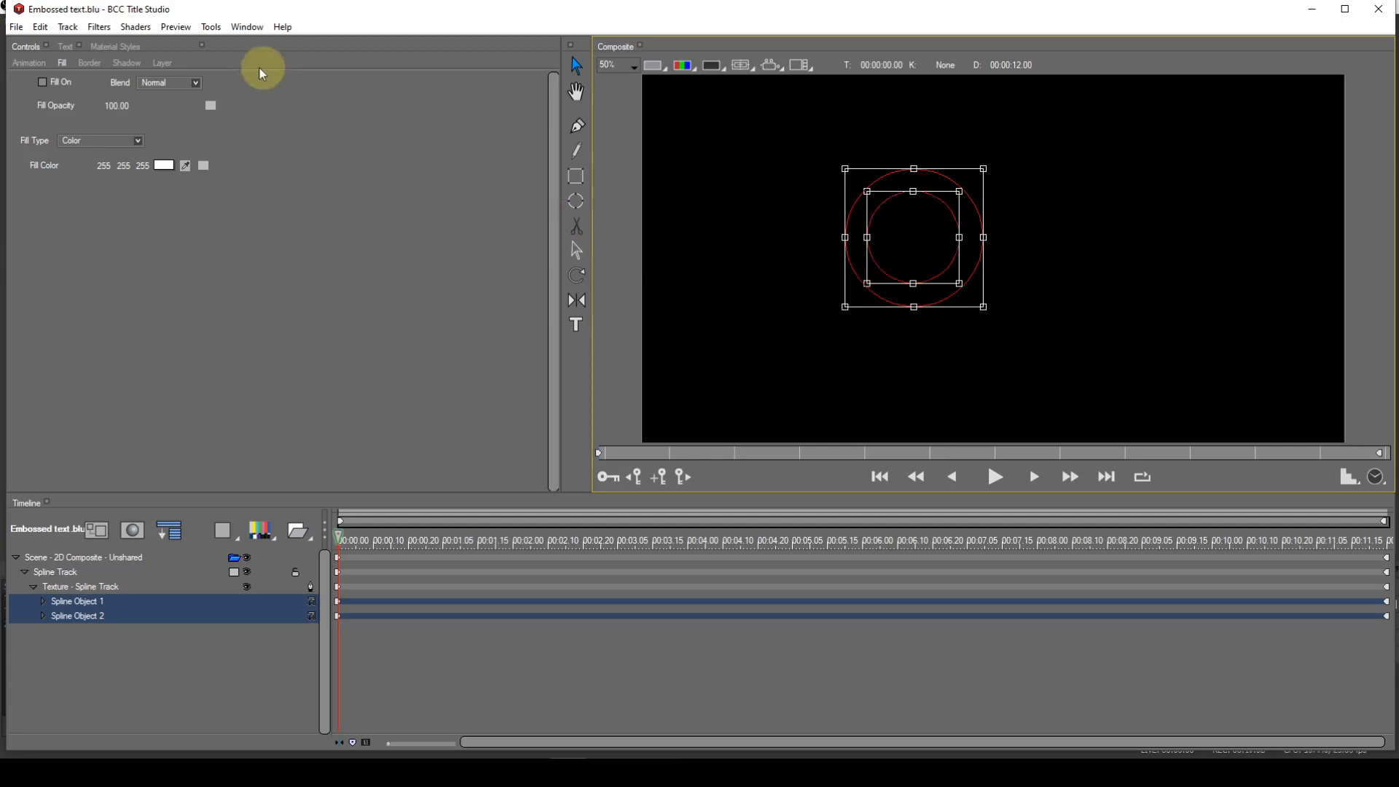
pyautogui.click(210, 28)
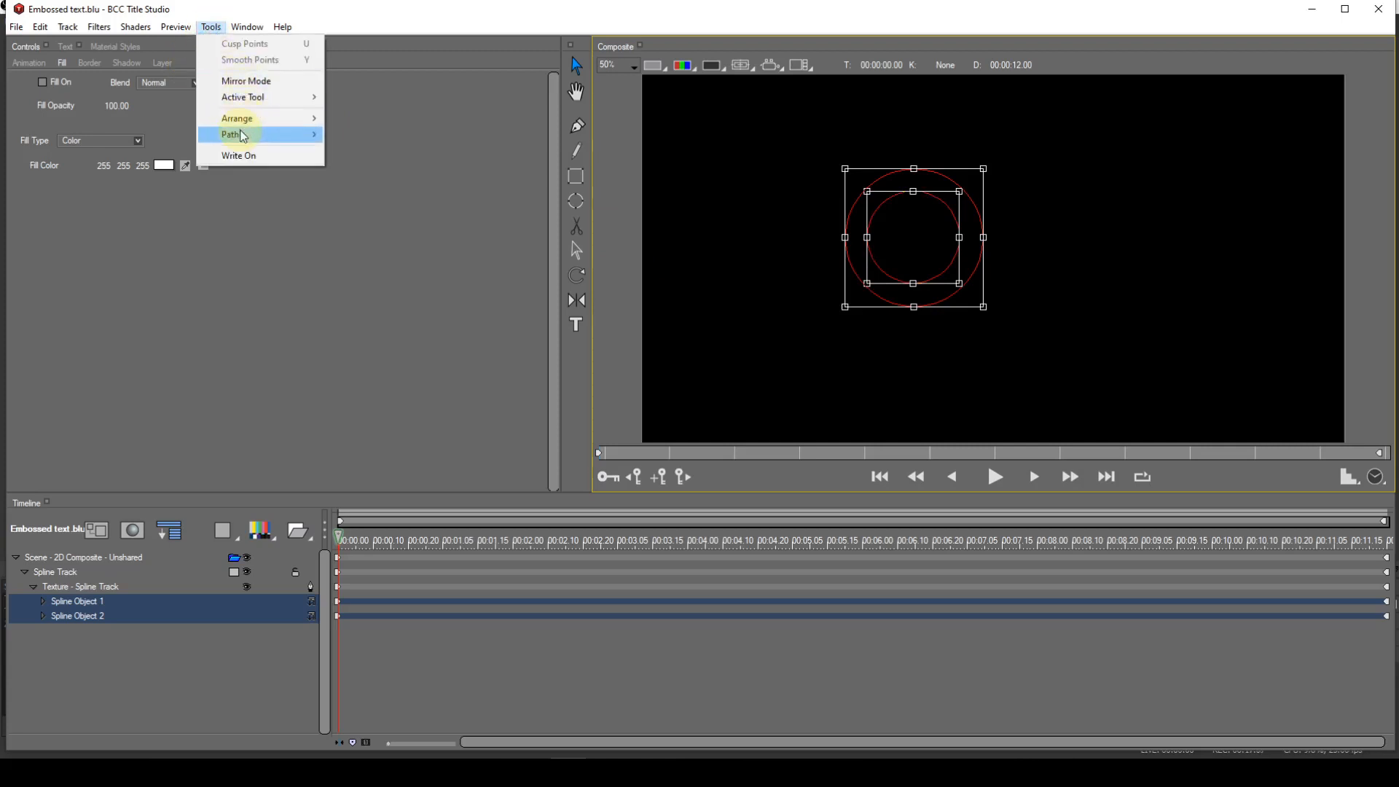
pyautogui.moveTo(244, 136)
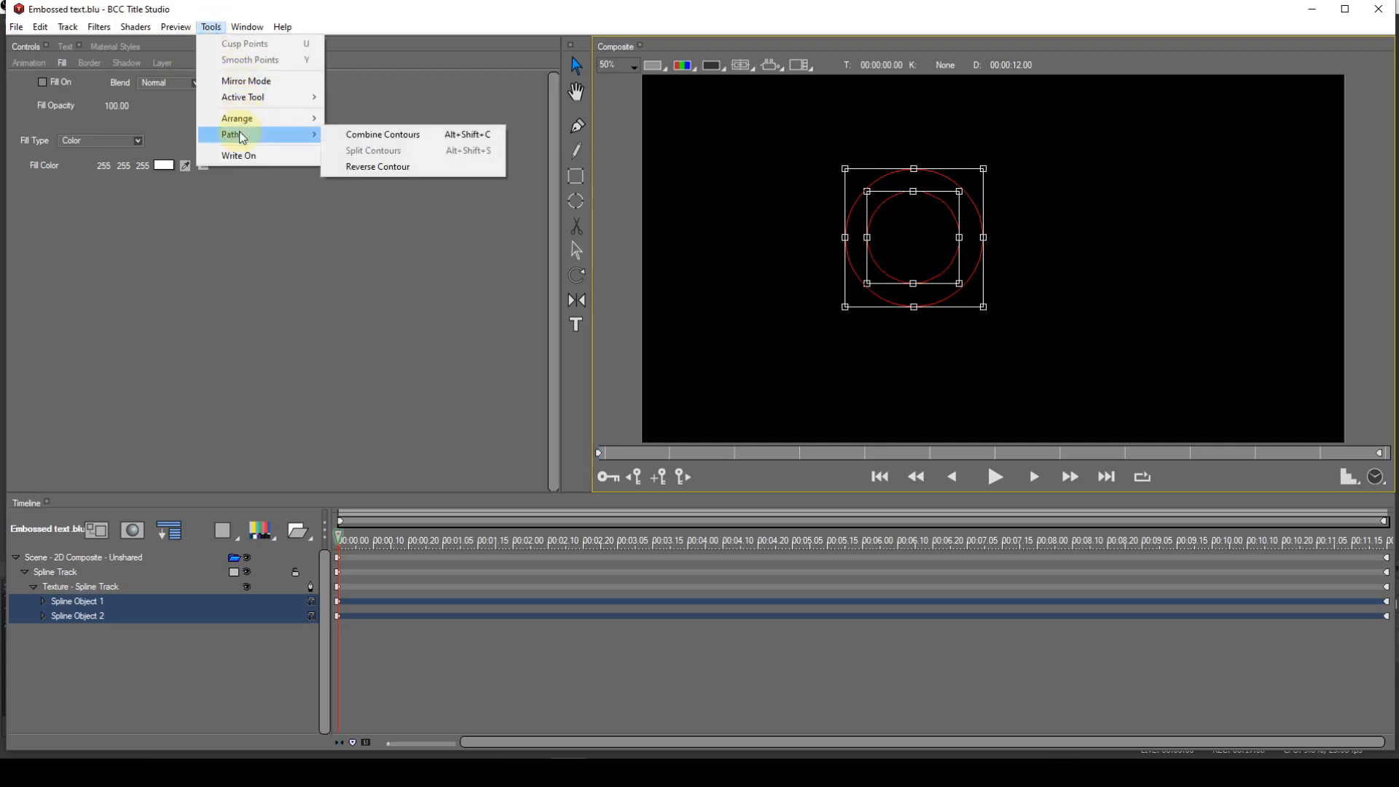
pyautogui.click(402, 138)
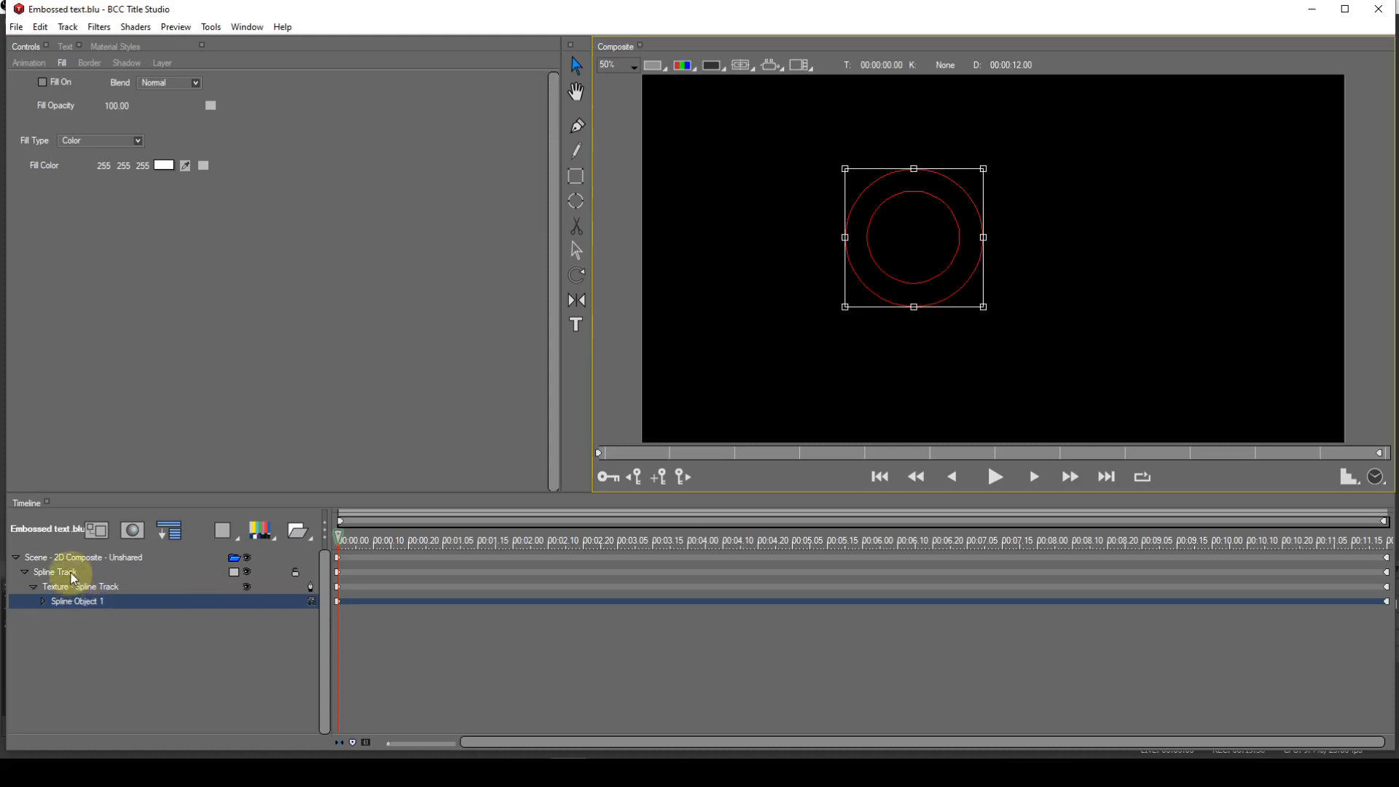
# Change the Spline Track's shape type to Extrusion and turn on the fill of the combined circle path.
pyautogui.click(71, 572)
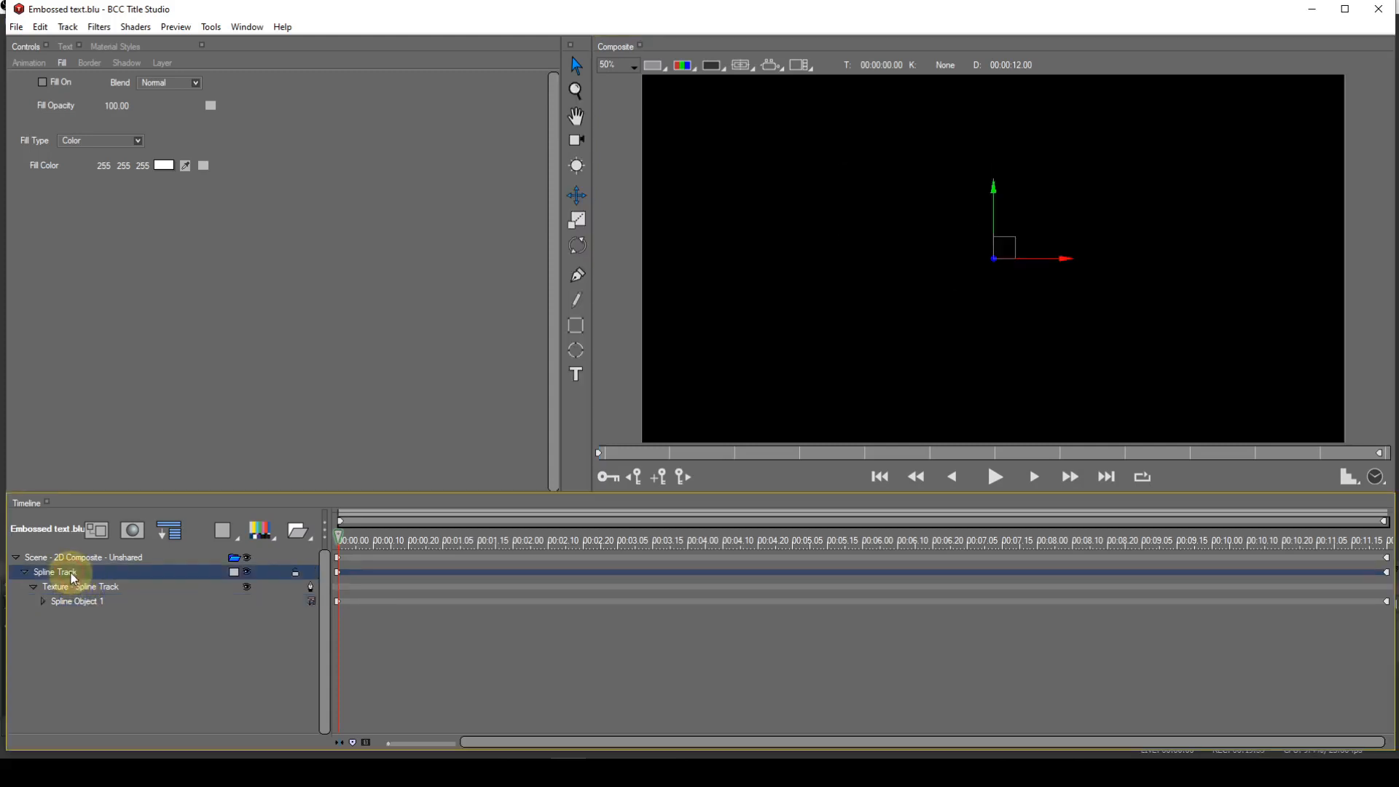
pyautogui.click(238, 573)
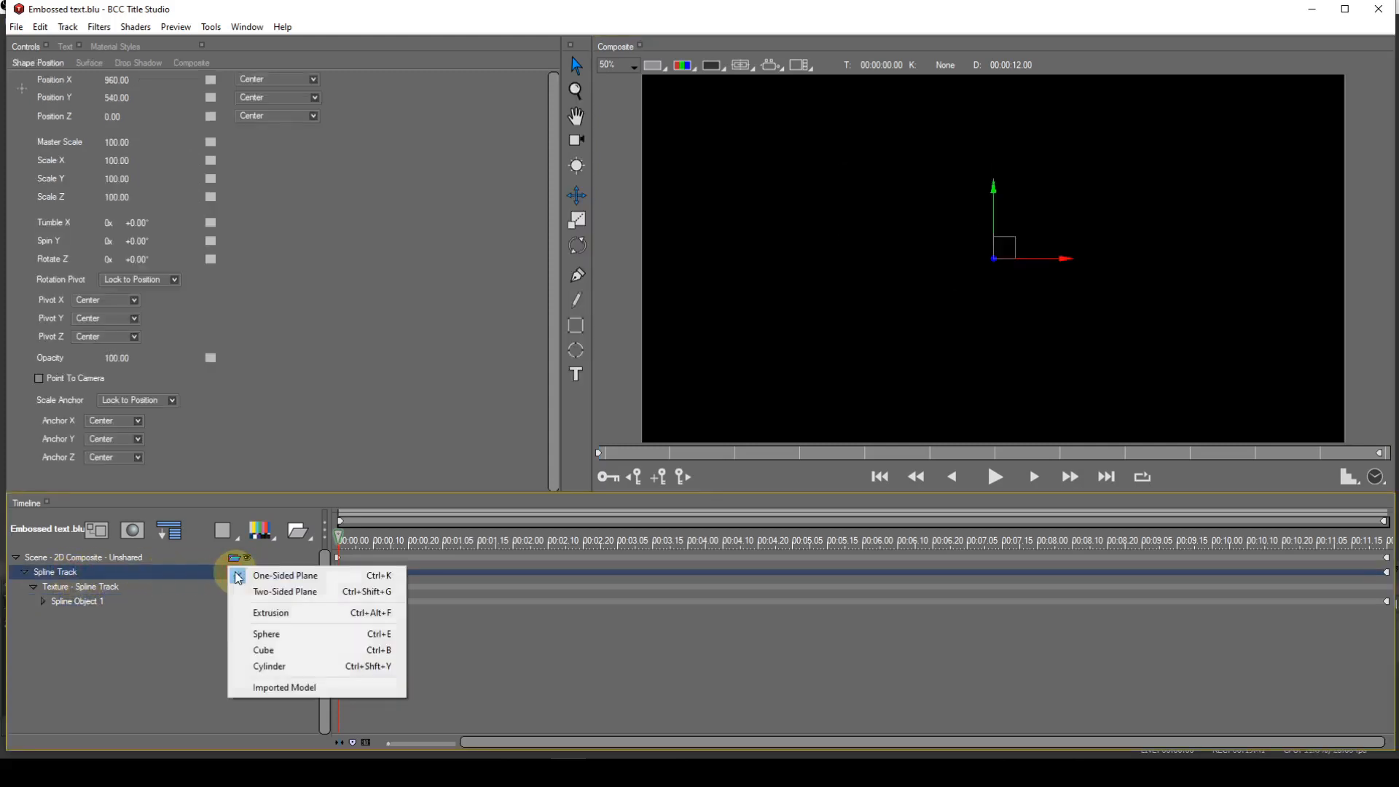
pyautogui.click(247, 619)
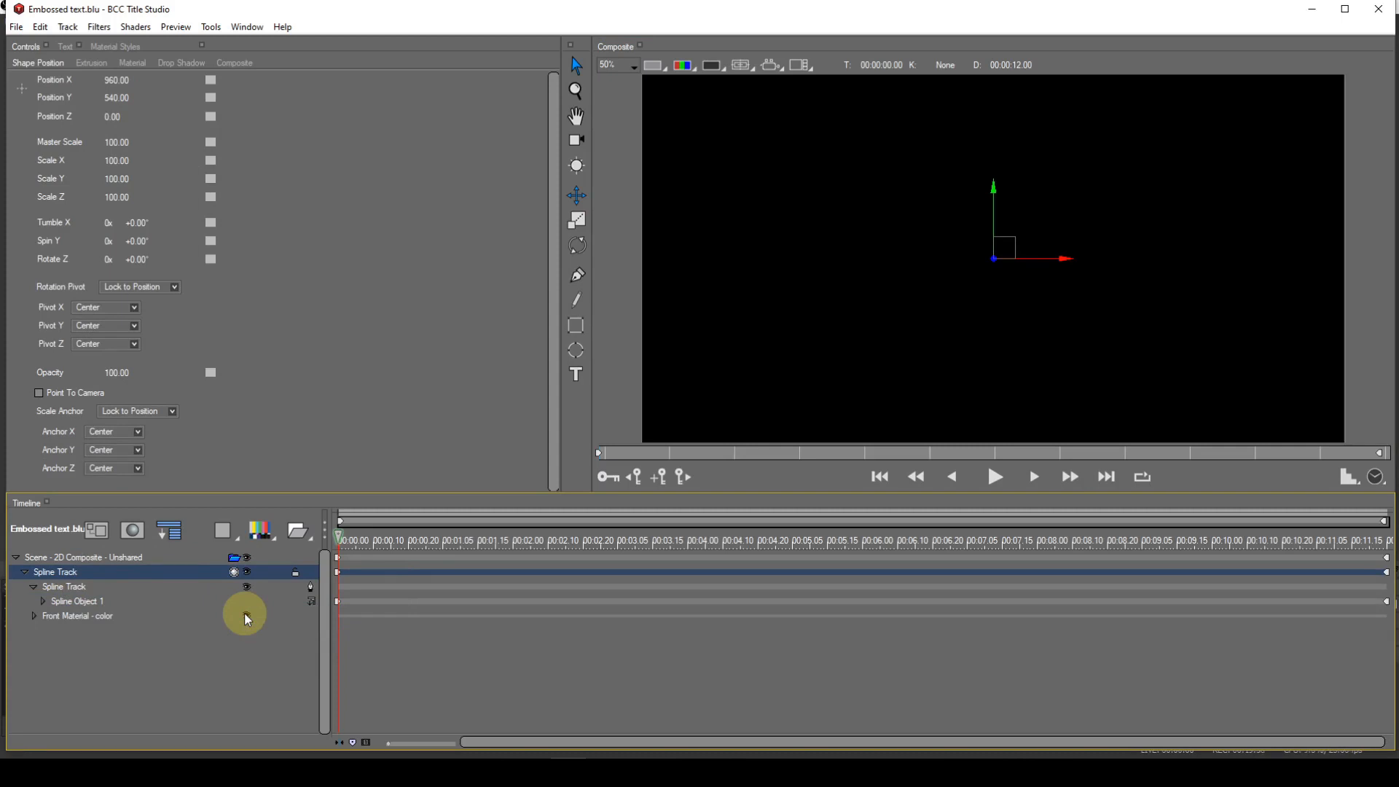
pyautogui.click(79, 602)
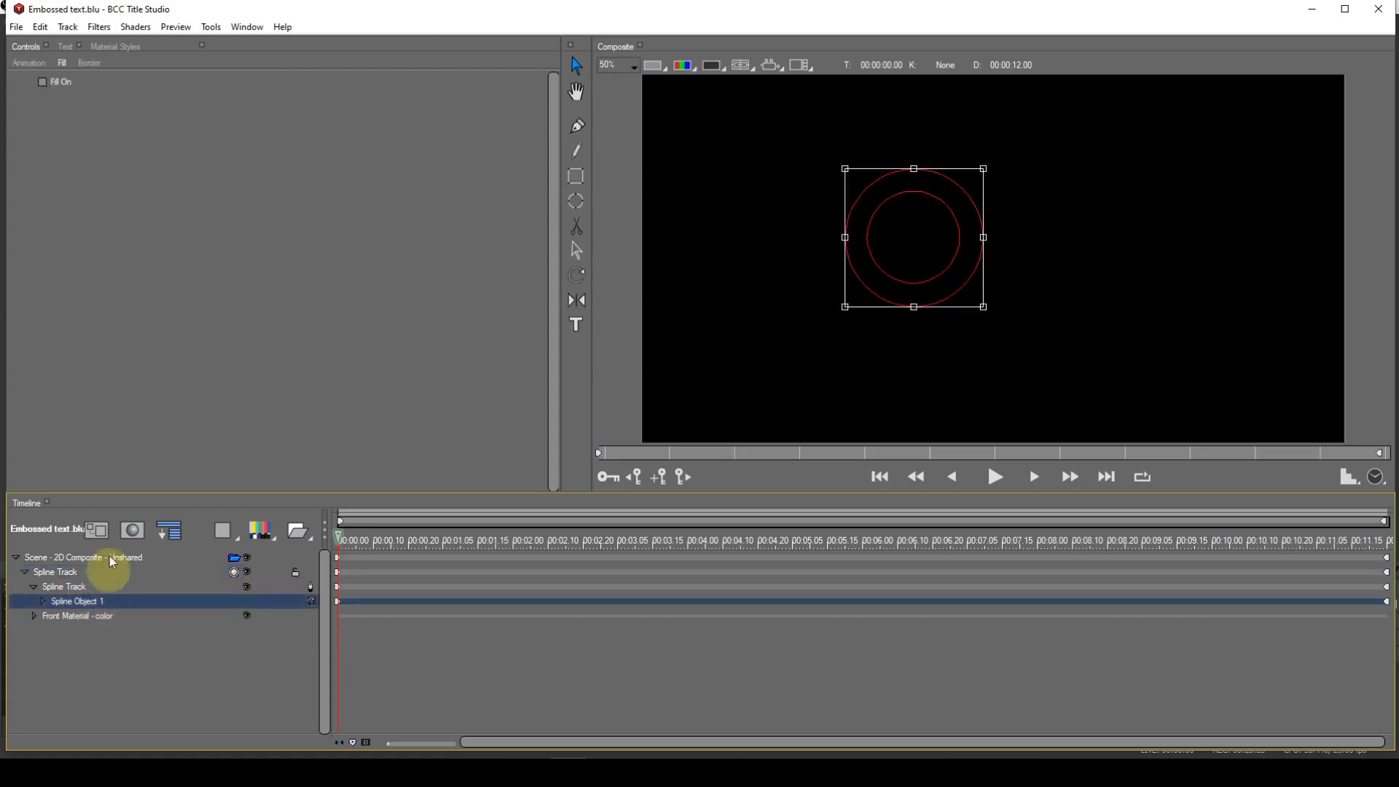
pyautogui.click(42, 83)
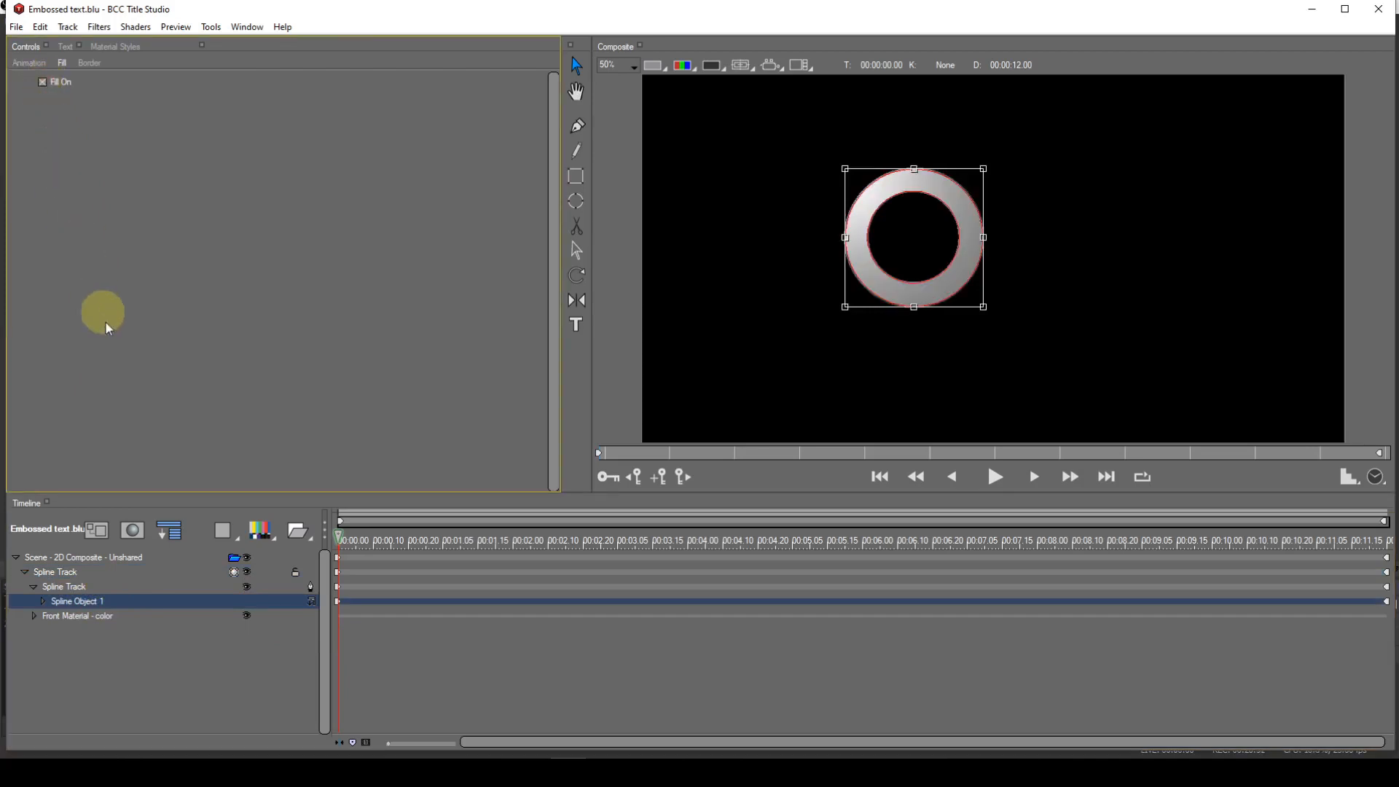
# Set the extrusion depth of the ring's Spline Track to 20.
pyautogui.click(78, 570)
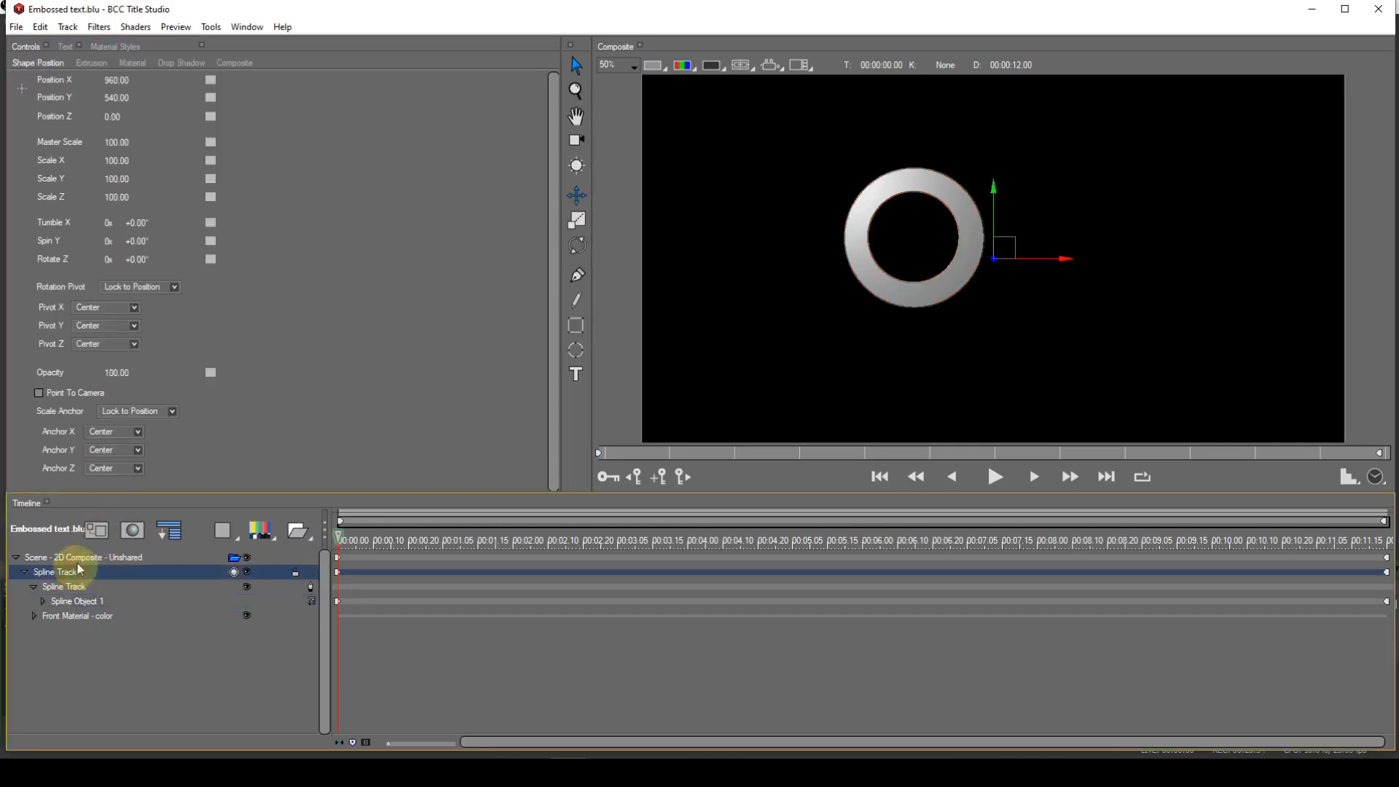
pyautogui.click(92, 64)
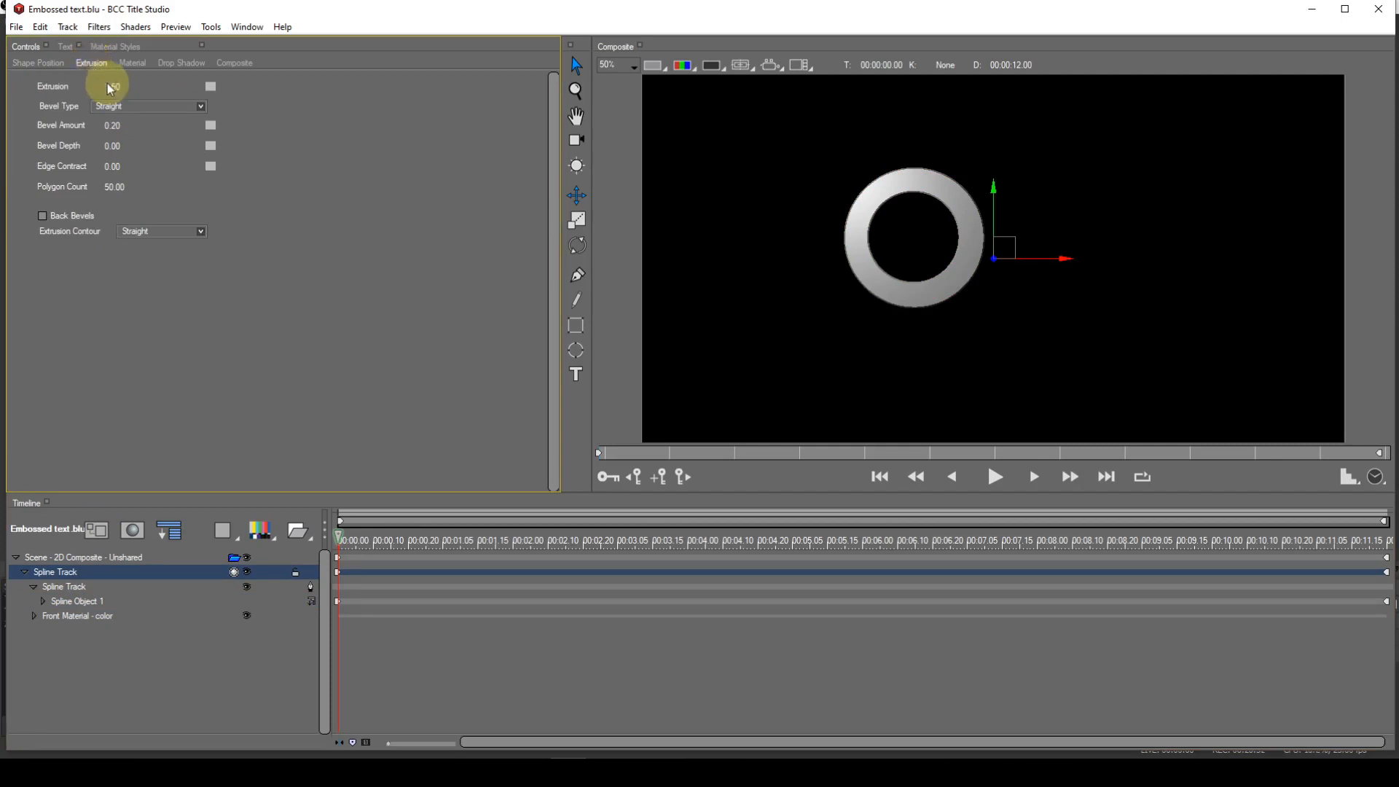
pyautogui.click(141, 88)
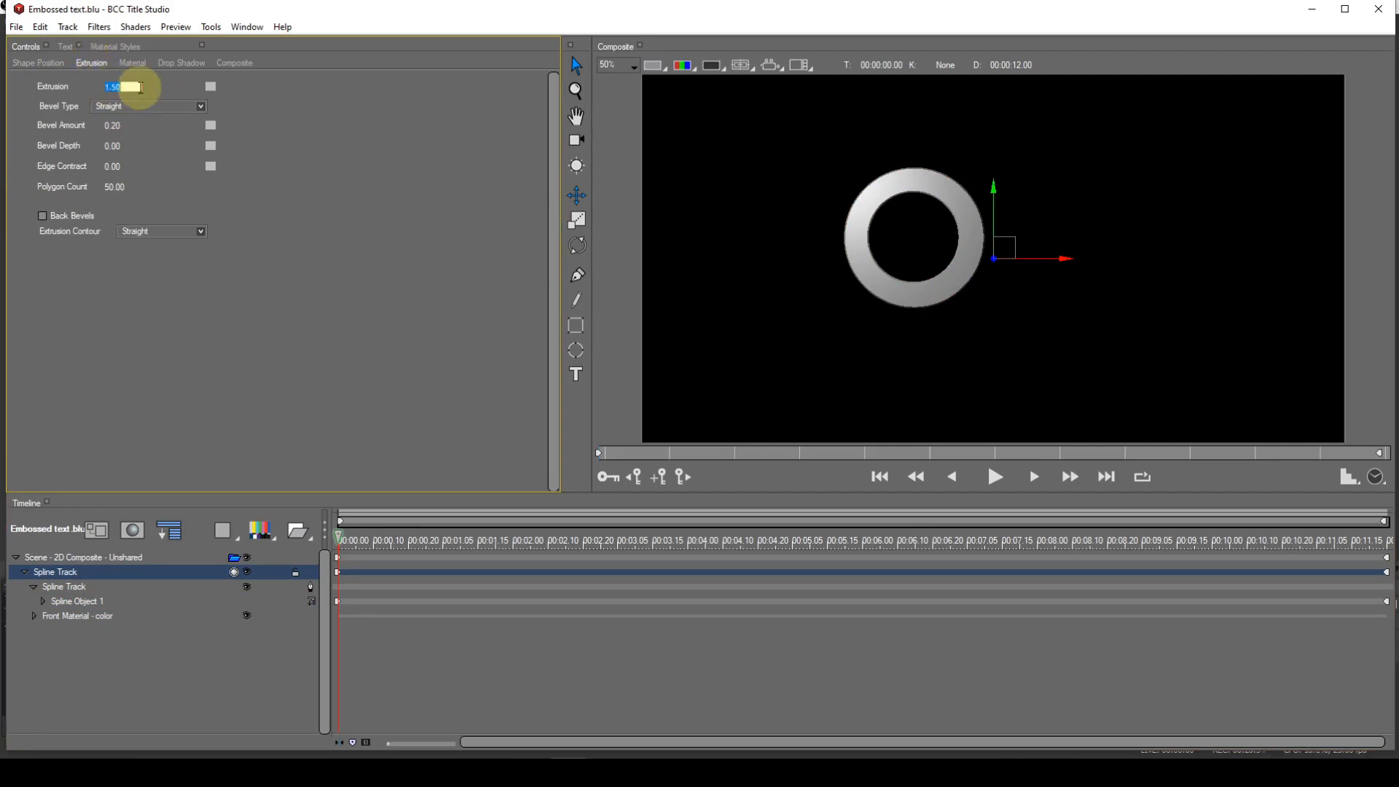
pyautogui.write('20')
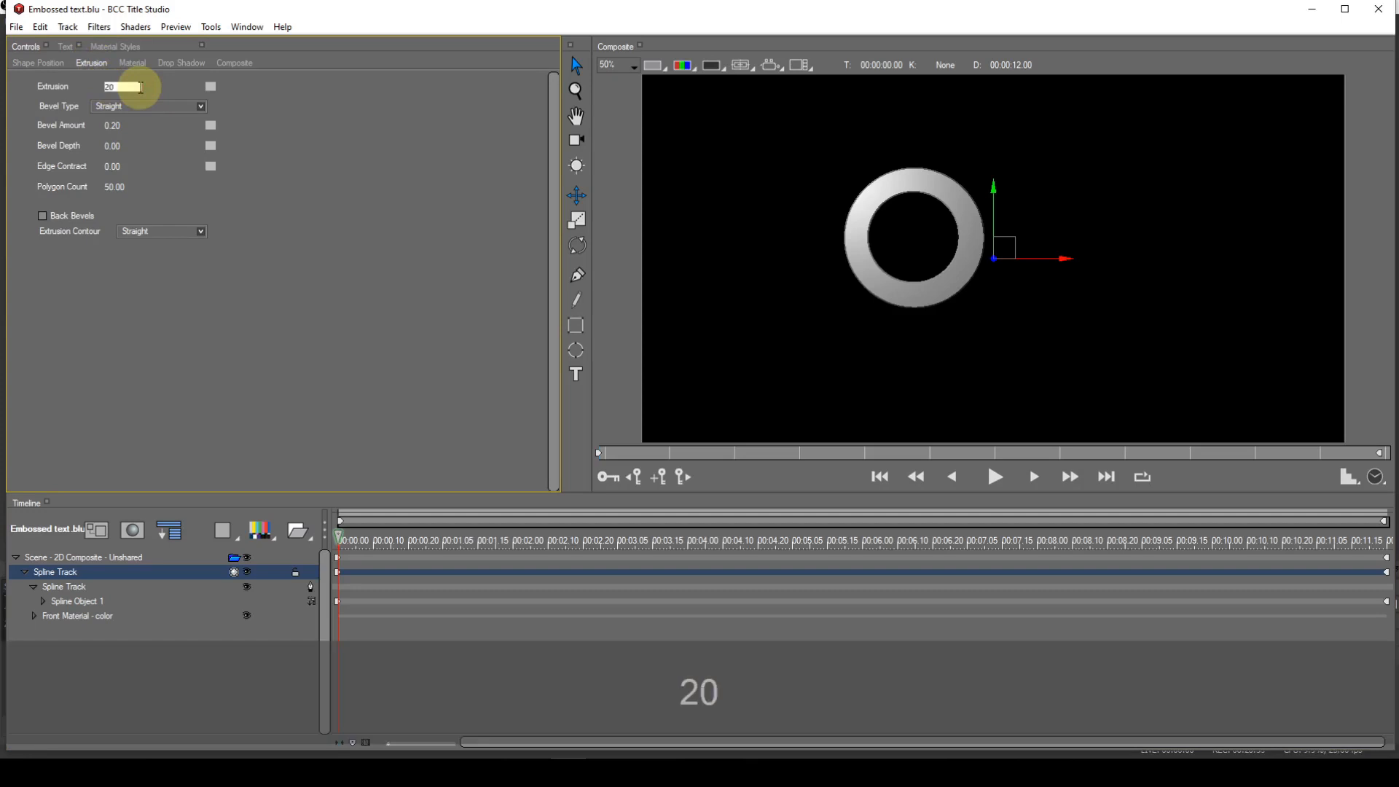
pyautogui.press('Return')
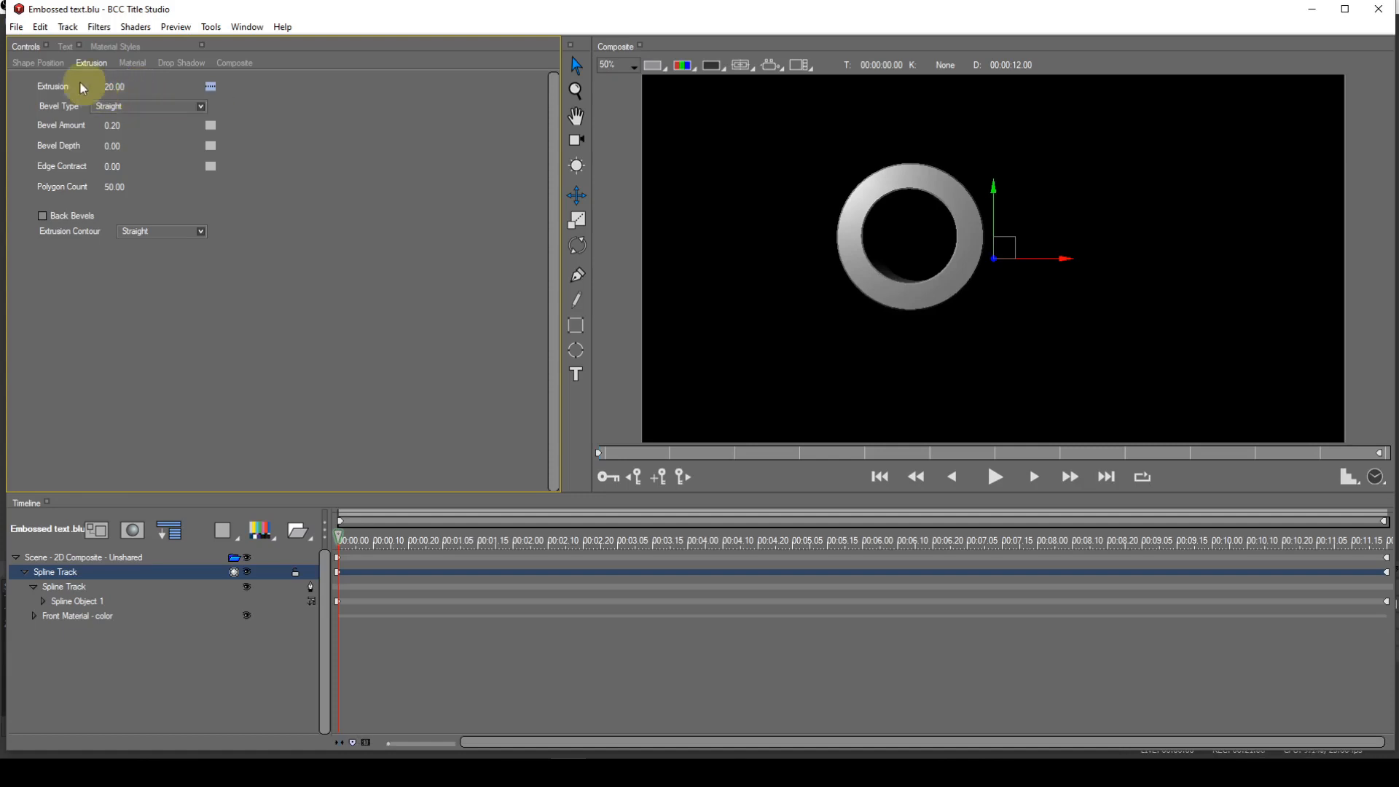
# Set the tube's Spin Y to 60°, and adjust its rotation to about 21° Spin Y and -2.9° Tumble X.
pyautogui.click(44, 63)
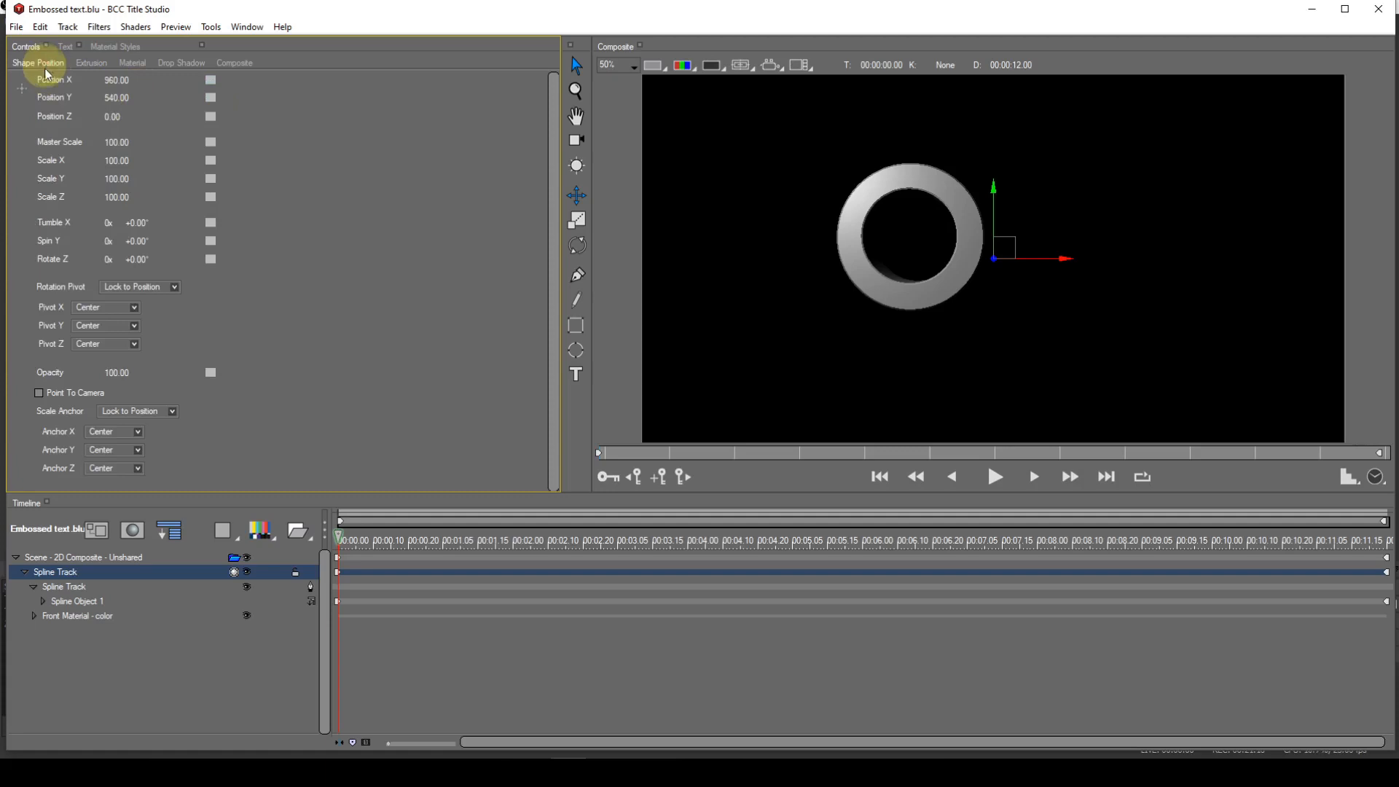
pyautogui.click(145, 244)
pyautogui.write('60')
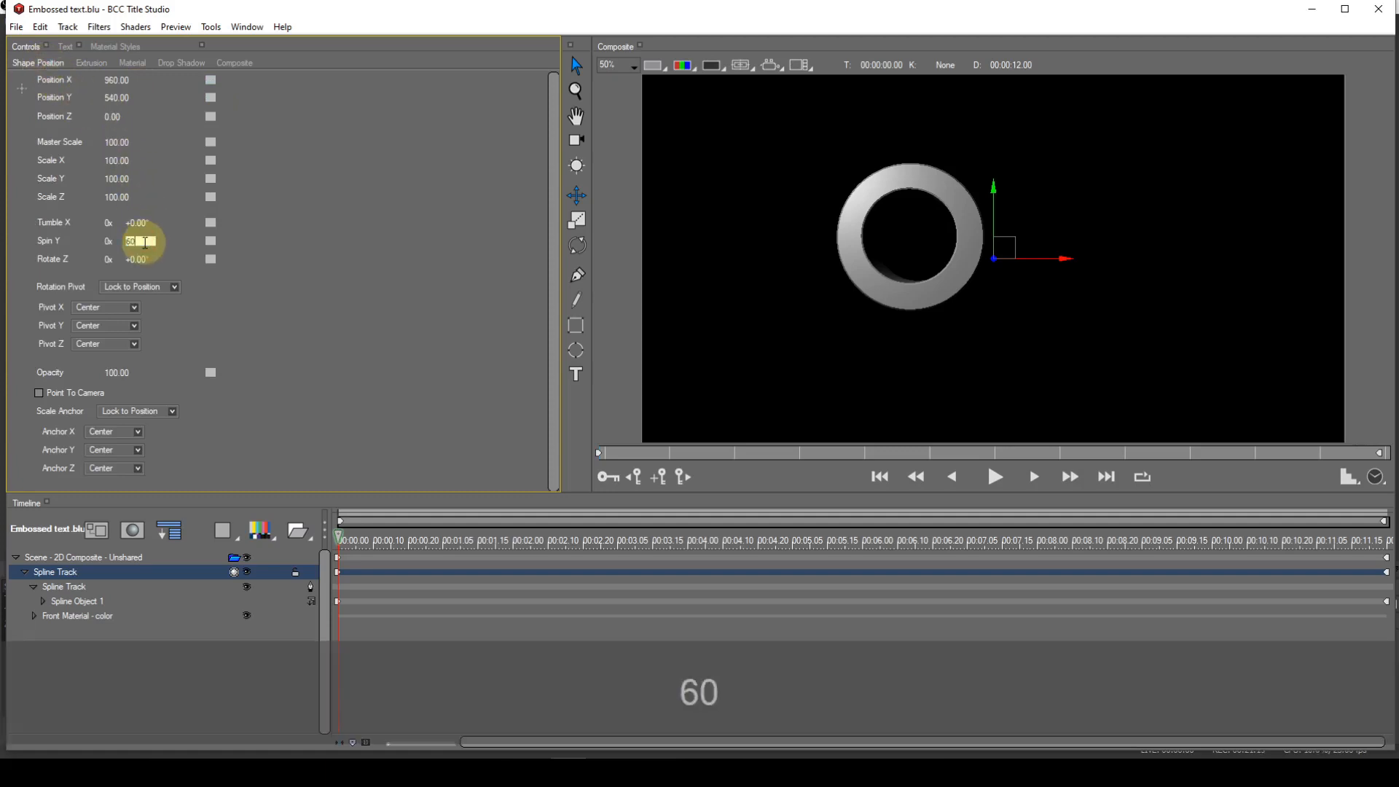
pyautogui.press('Return')
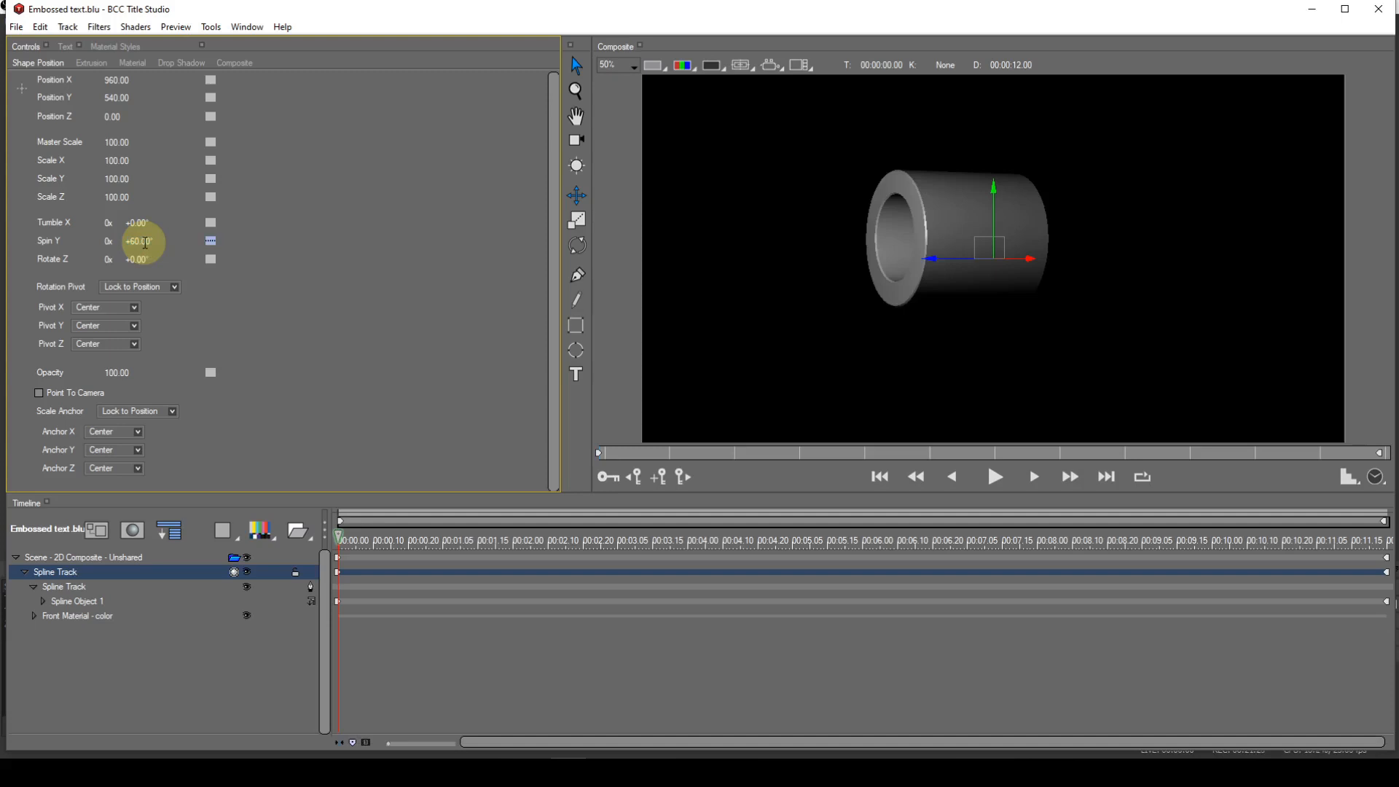
pyautogui.moveTo(137, 222); pyautogui.dragTo(114, 248)
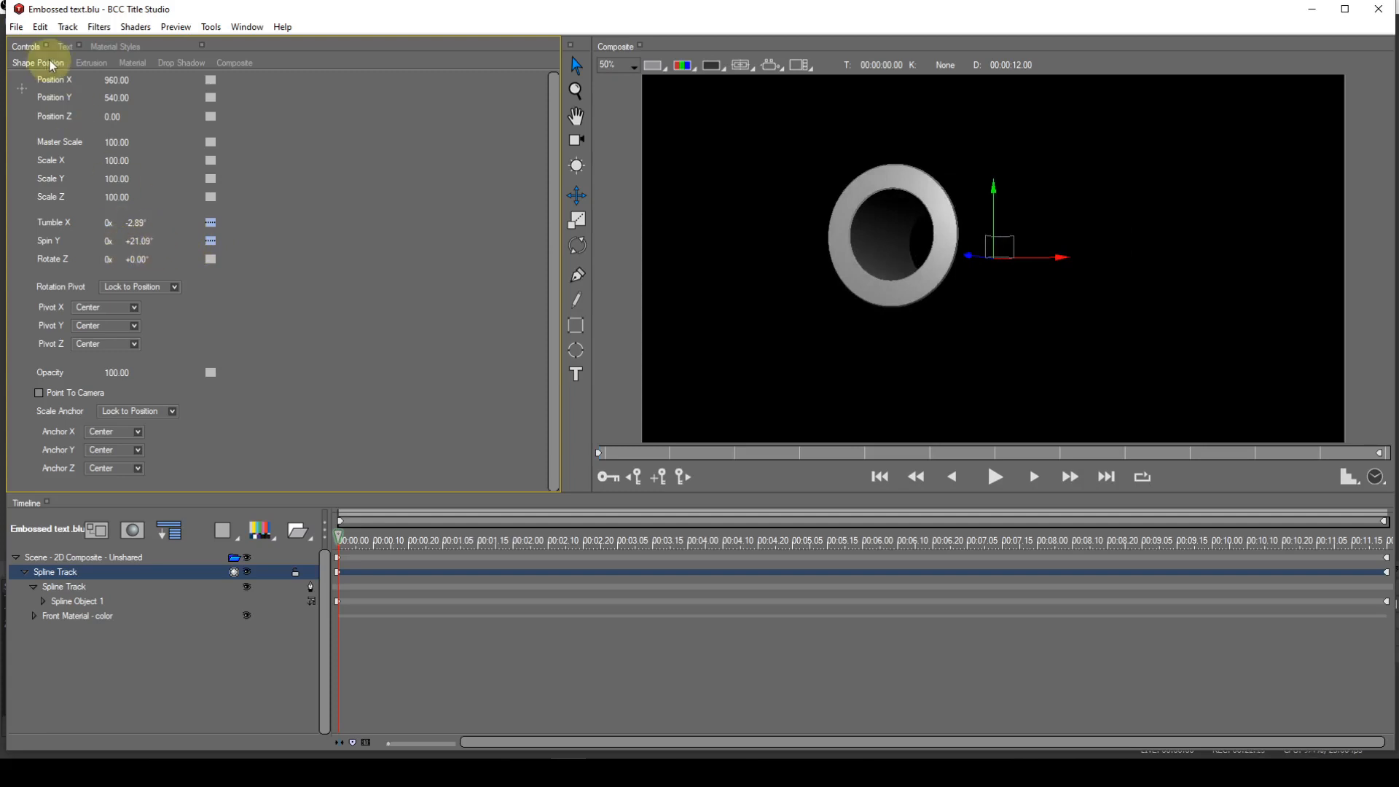
# Open the recent project Star in cube.blu without saving the current effect settings.
pyautogui.click(16, 28)
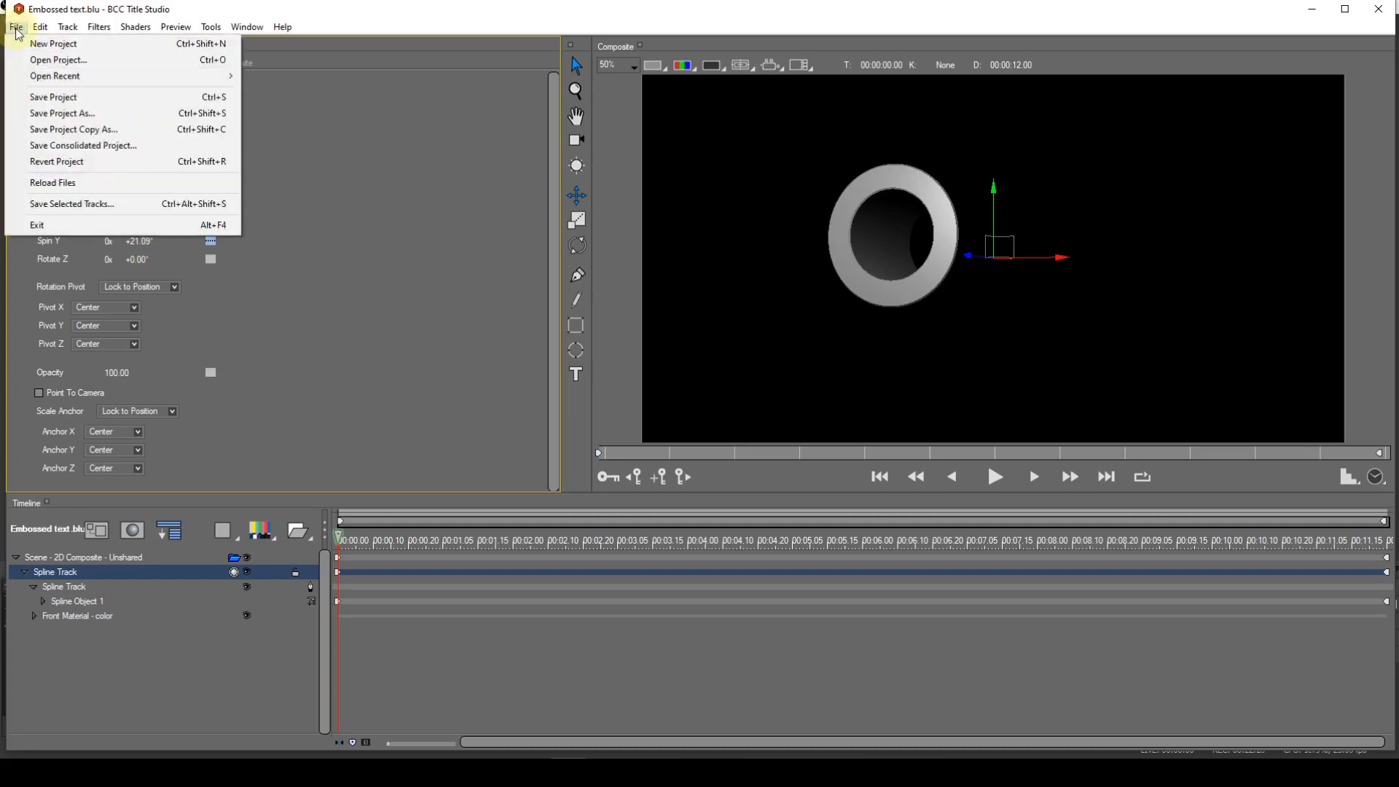
pyautogui.moveTo(77, 77)
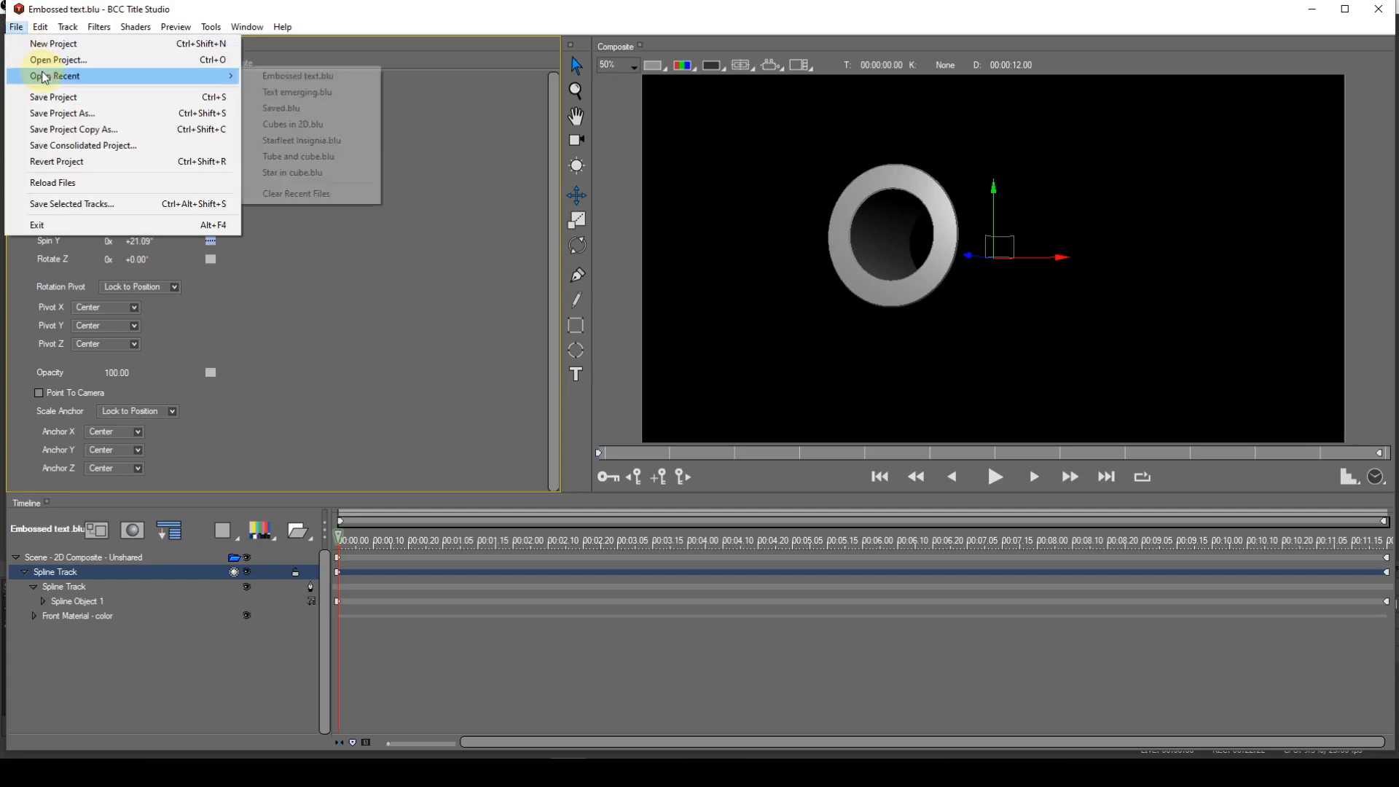
pyautogui.click(302, 175)
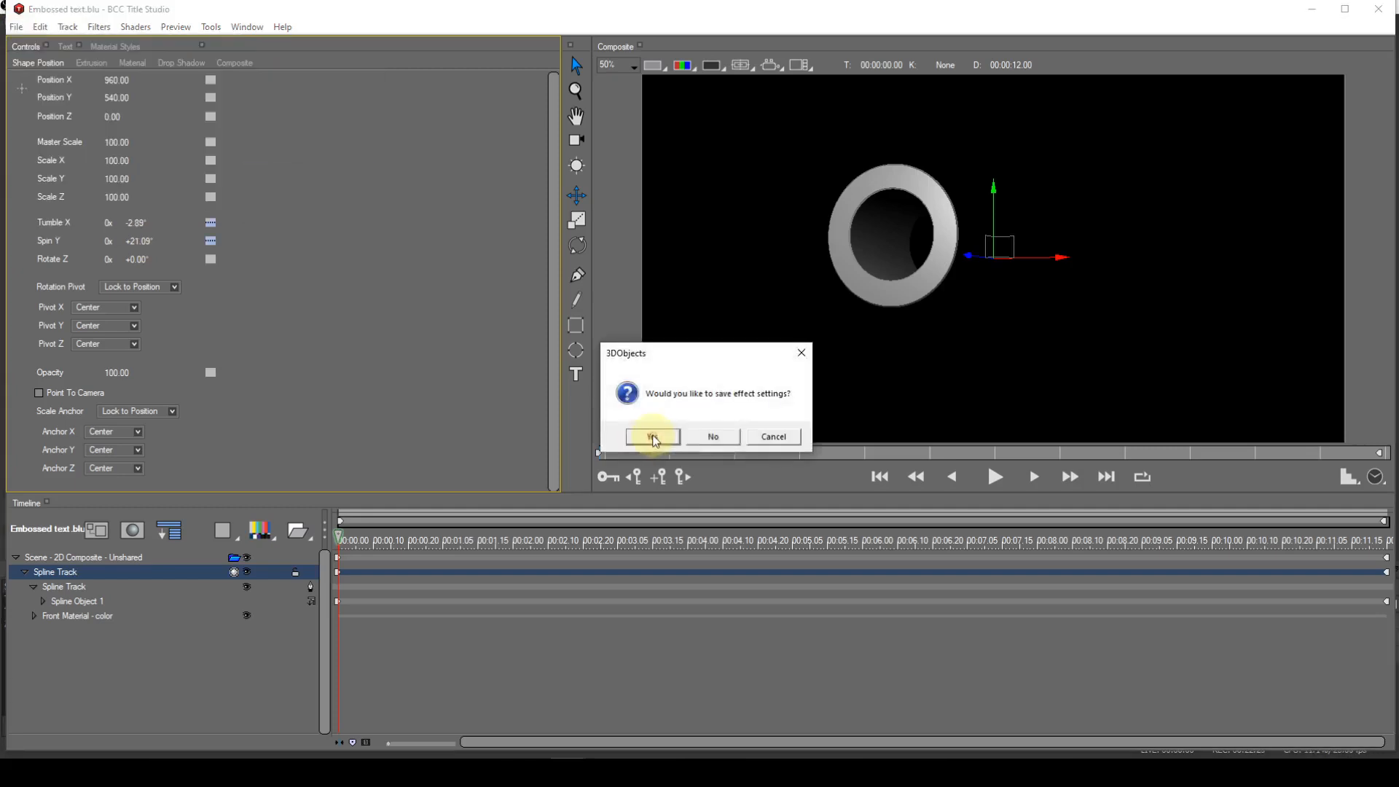
pyautogui.click(702, 437)
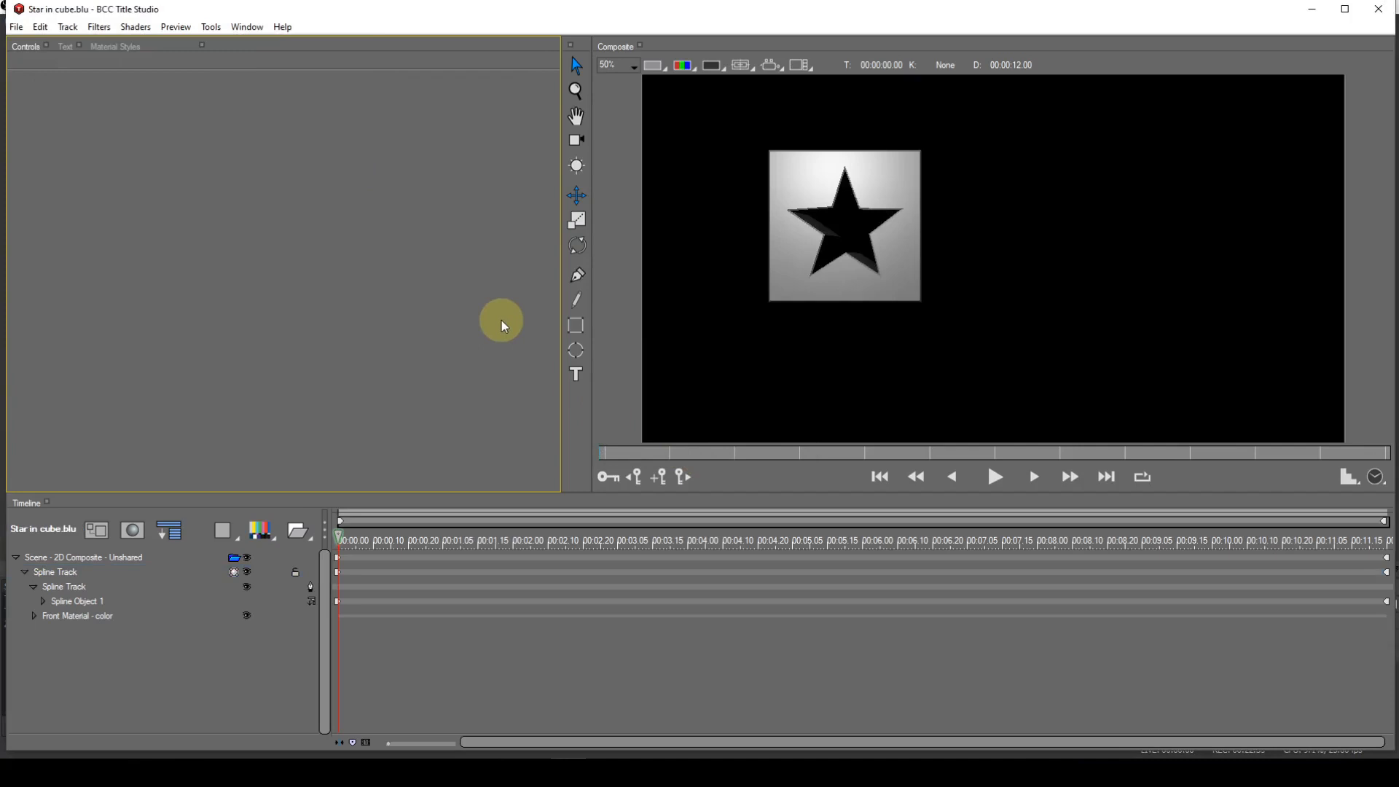
# Rotate the star cube to about 20° Tumble X and -1.4° Spin Y and select its Spline Object 1 to inspect the path.
pyautogui.click(68, 577)
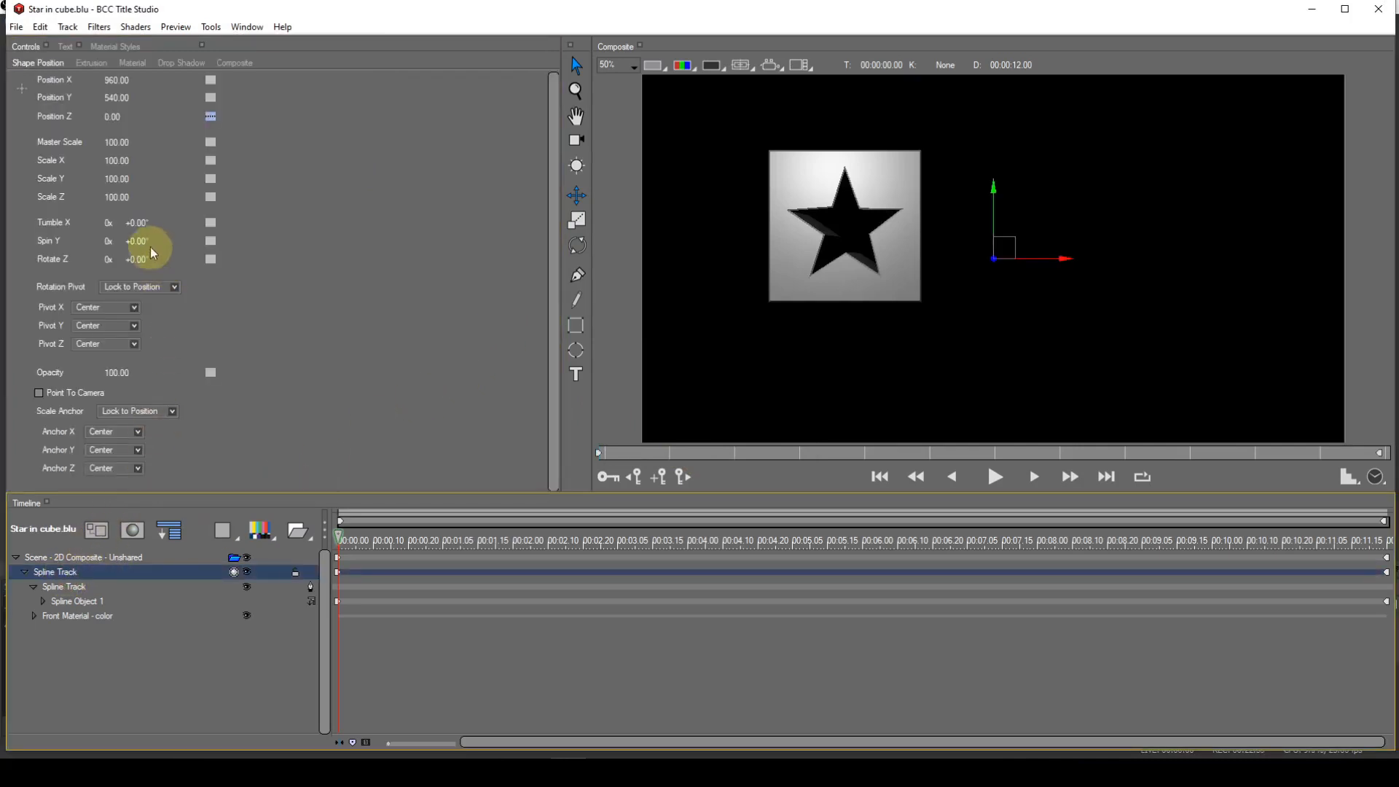
pyautogui.moveTo(146, 239)
pyautogui.mouseDown()
pyautogui.moveTo(163, 238)
pyautogui.moveTo(146, 222)
pyautogui.moveTo(207, 225)
pyautogui.moveTo(140, 225)
pyautogui.moveTo(125, 242)
pyautogui.moveTo(124, 224)
pyautogui.moveTo(161, 221)
pyautogui.mouseUp()
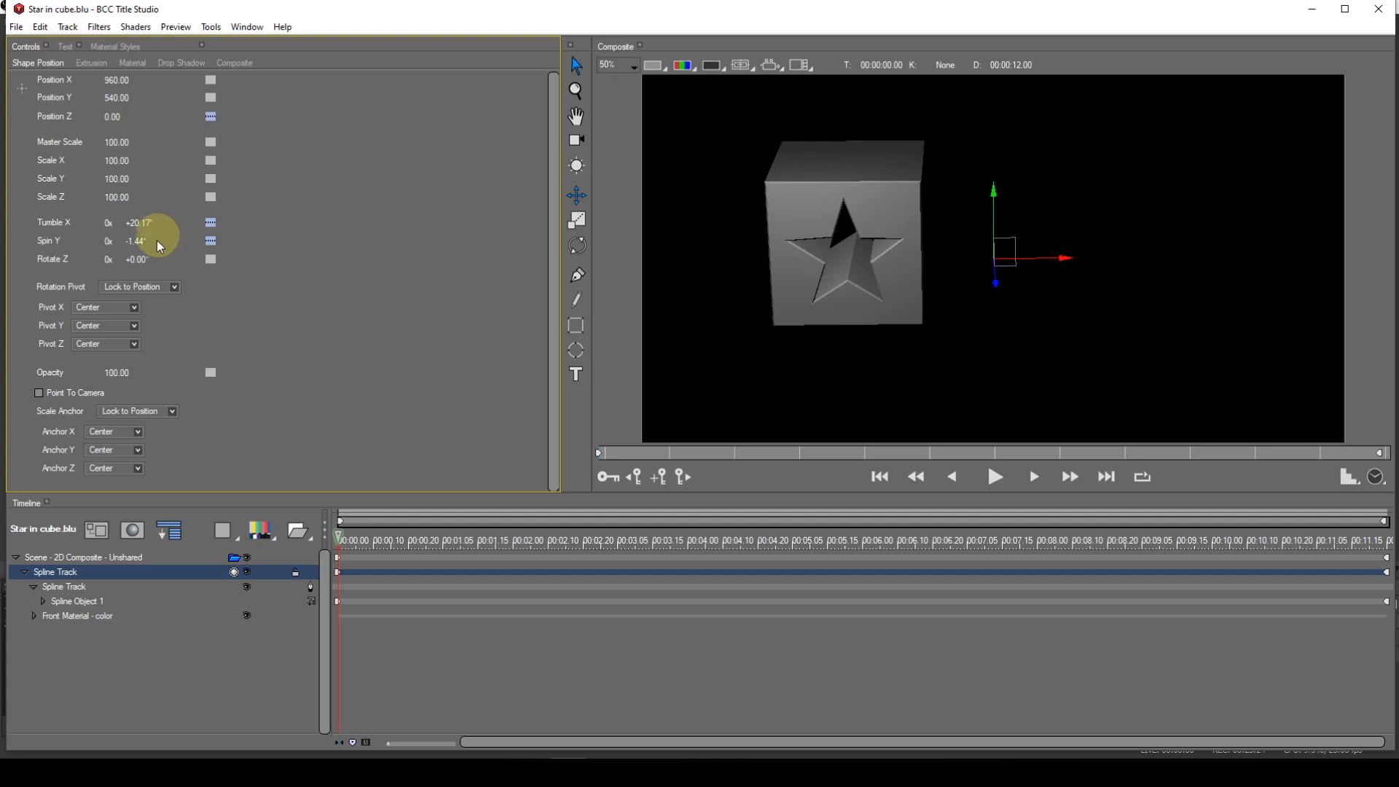
pyautogui.click(95, 605)
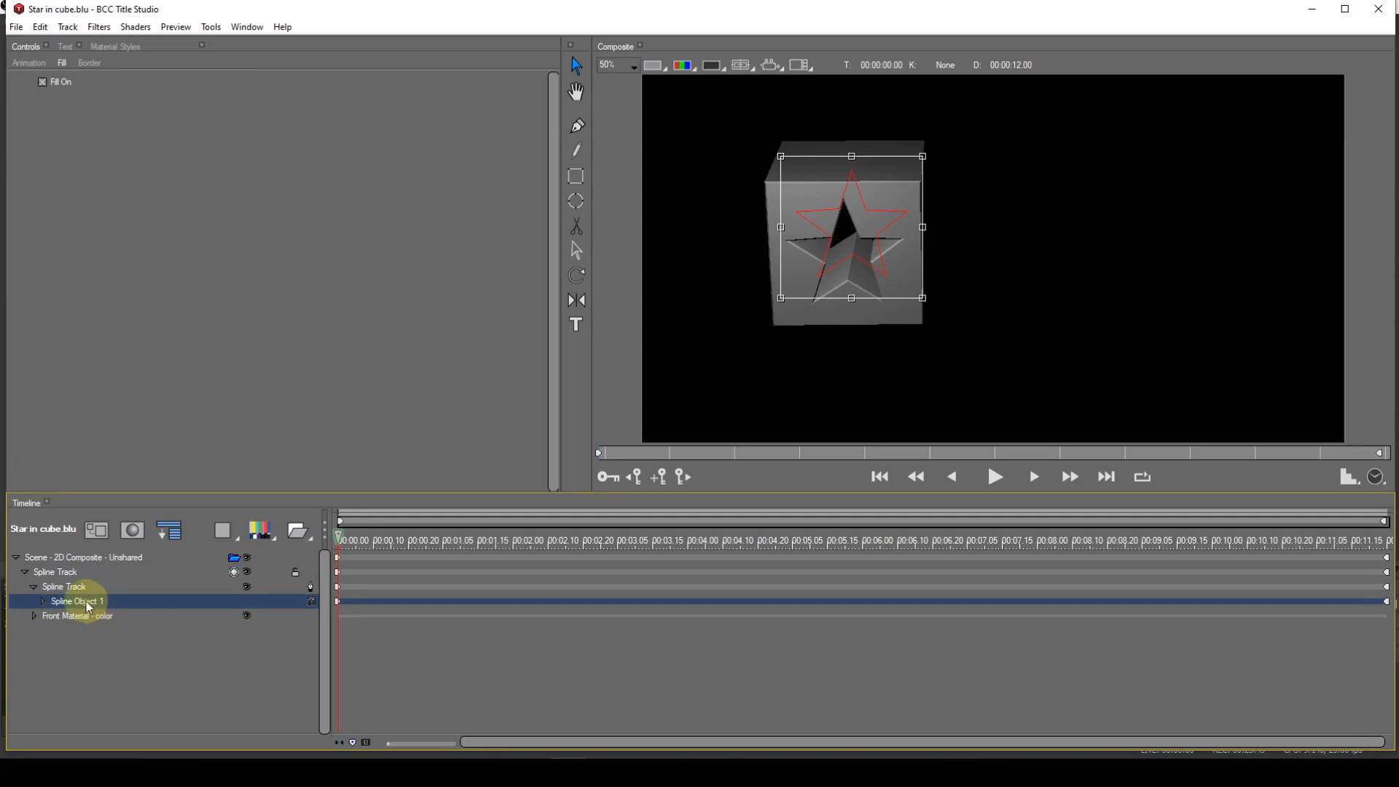
# Switch the cube track's Rotation Pivot to Independent and reset Tumble X and Spin Y to their defaults.
pyautogui.click(74, 574)
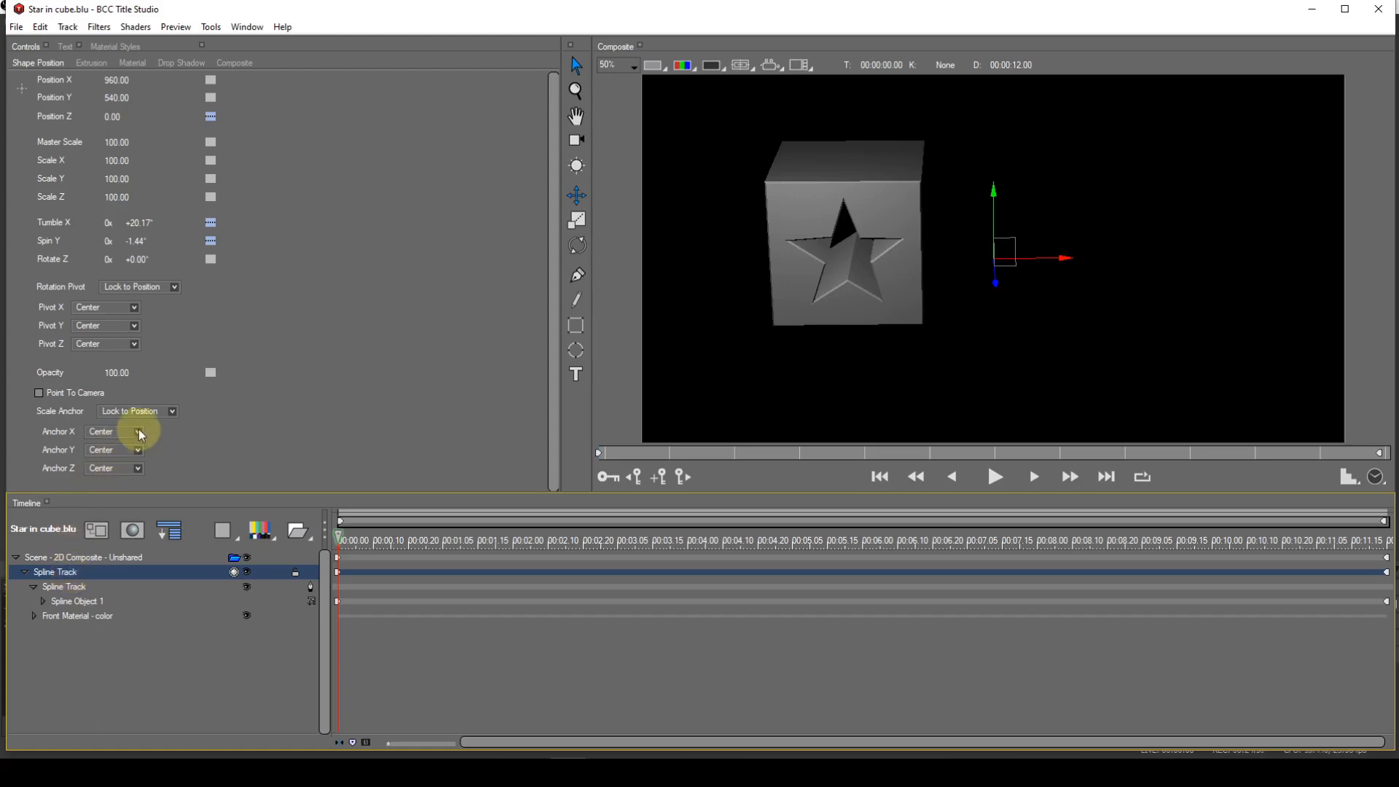
pyautogui.click(173, 290)
pyautogui.click(158, 310)
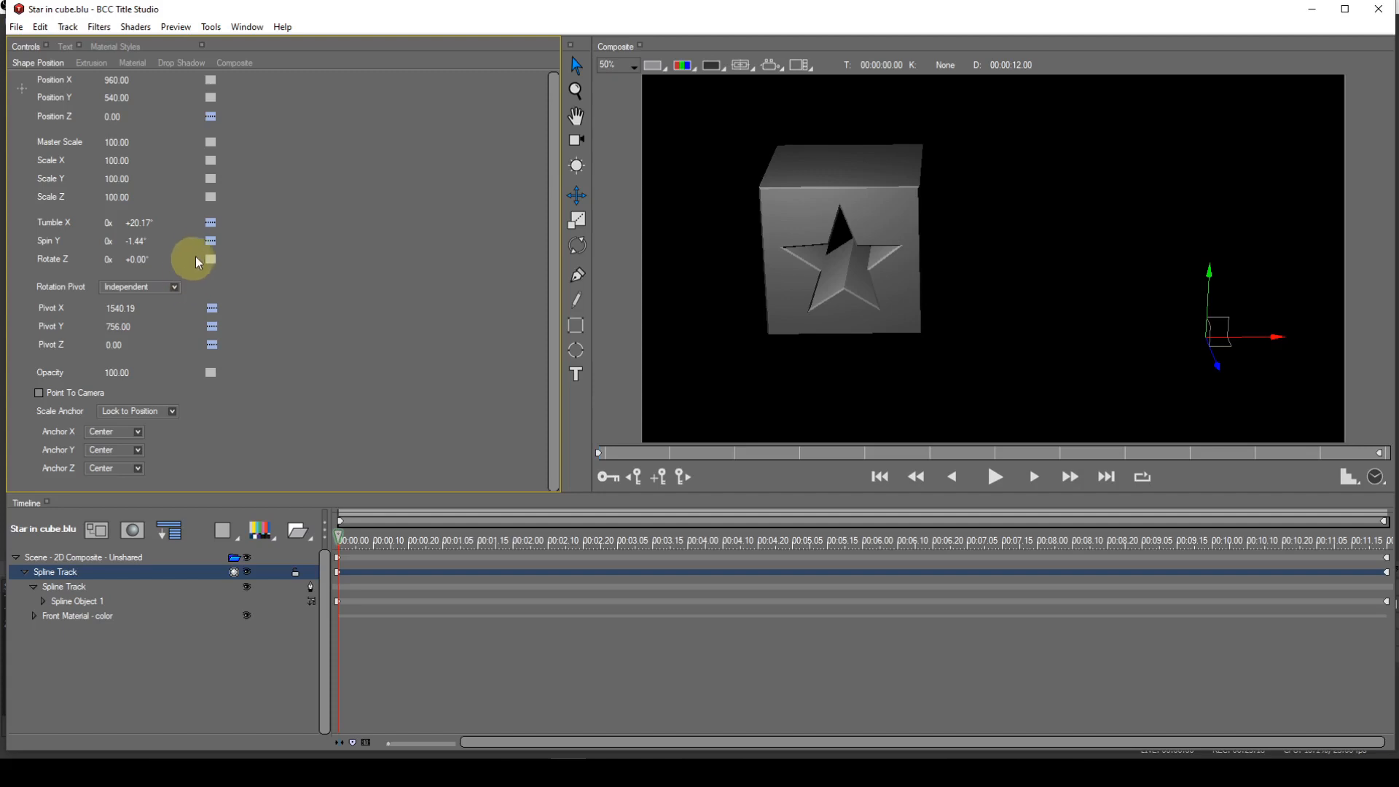
pyautogui.click(210, 223)
pyautogui.click(221, 224)
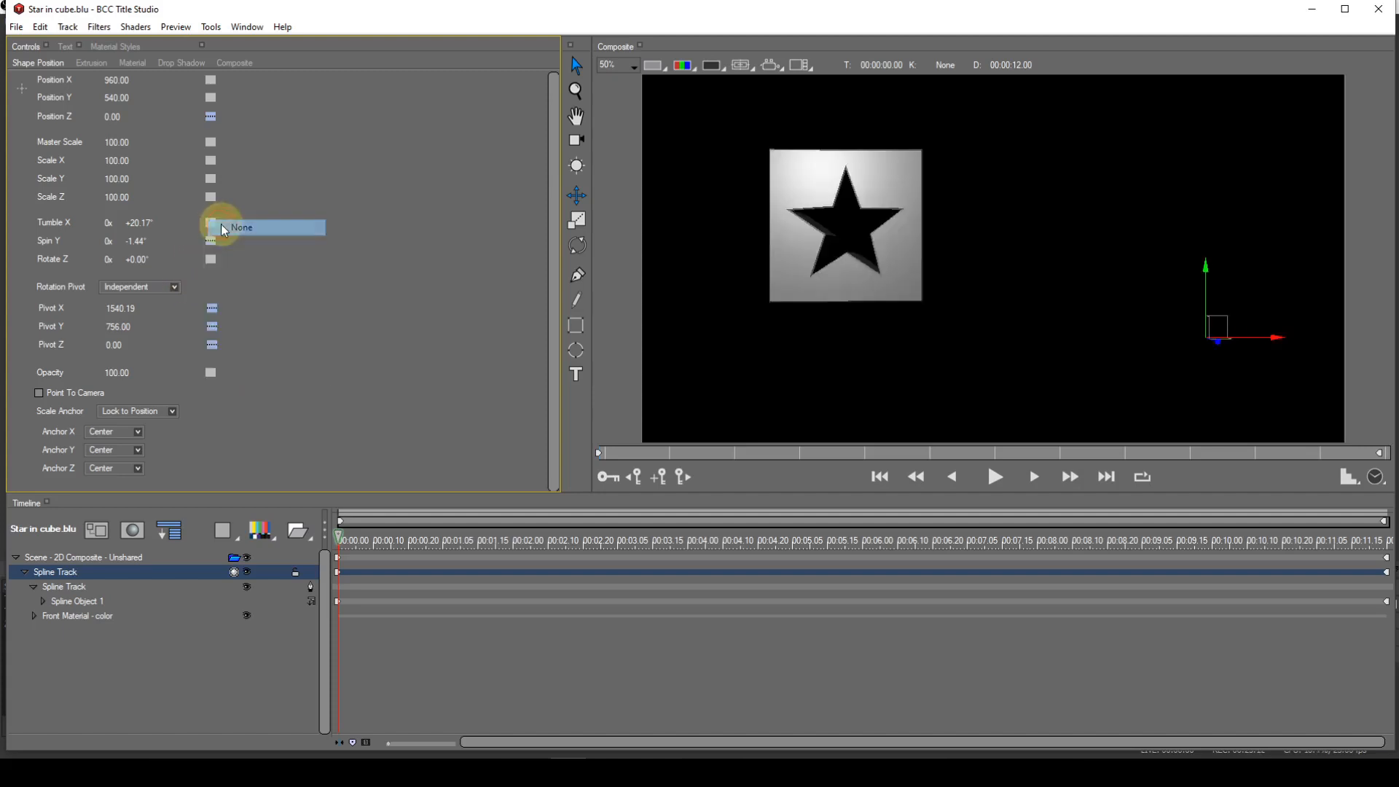
pyautogui.click(212, 239)
pyautogui.click(214, 246)
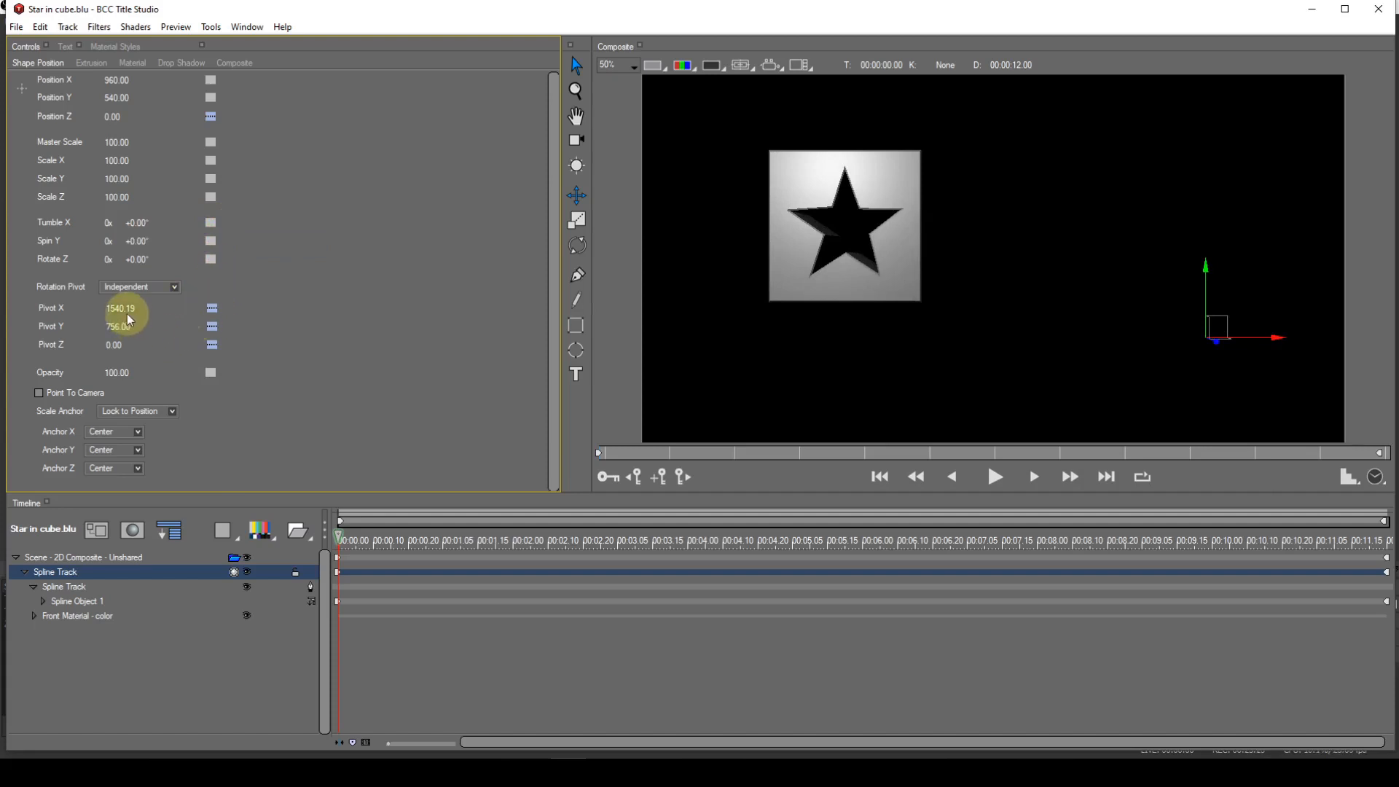
# Move the rotation pivot to about X 532, Y 491 and rotate the cube to about 192° Tumble X and -27° Spin Y.
pyautogui.moveTo(127, 310); pyautogui.dragTo(115, 310)
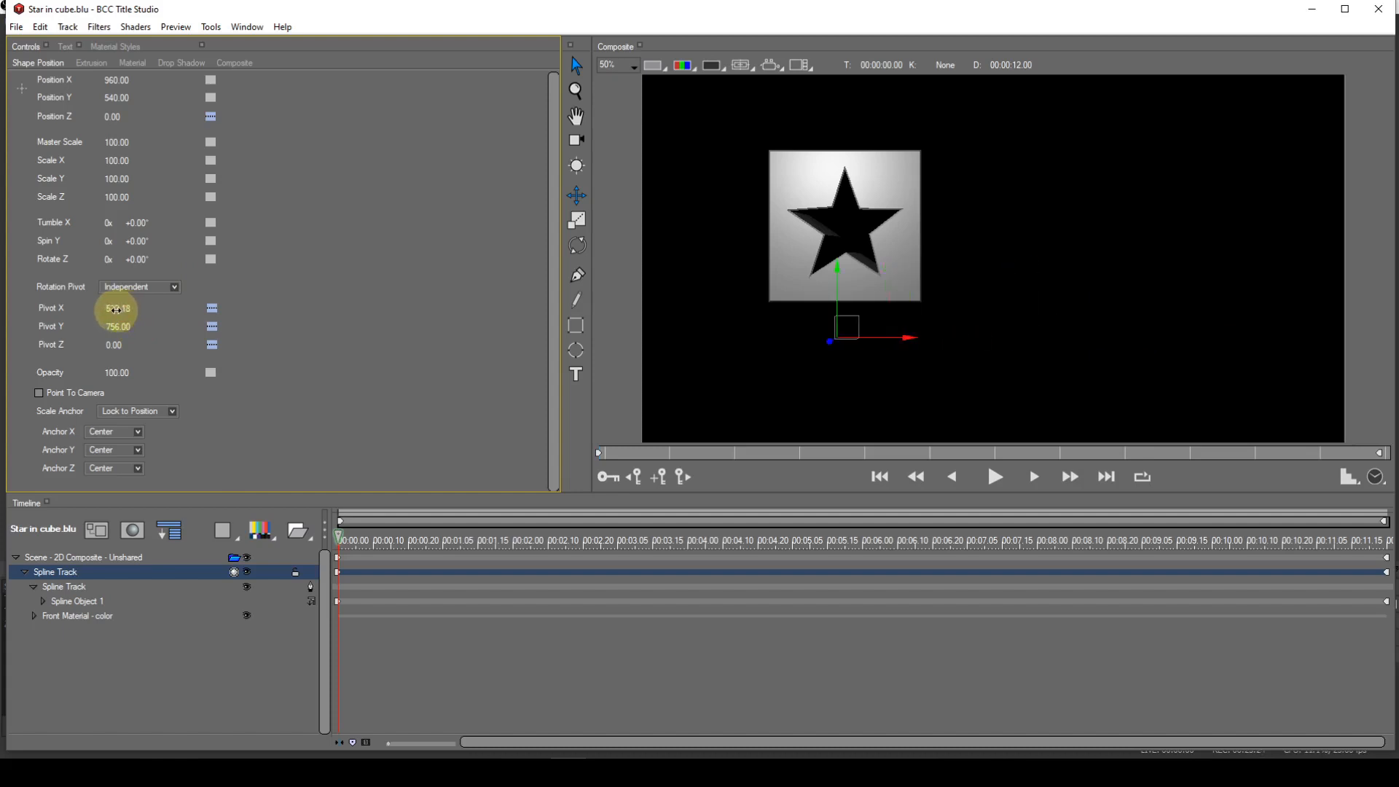
pyautogui.moveTo(117, 325); pyautogui.dragTo(115, 309)
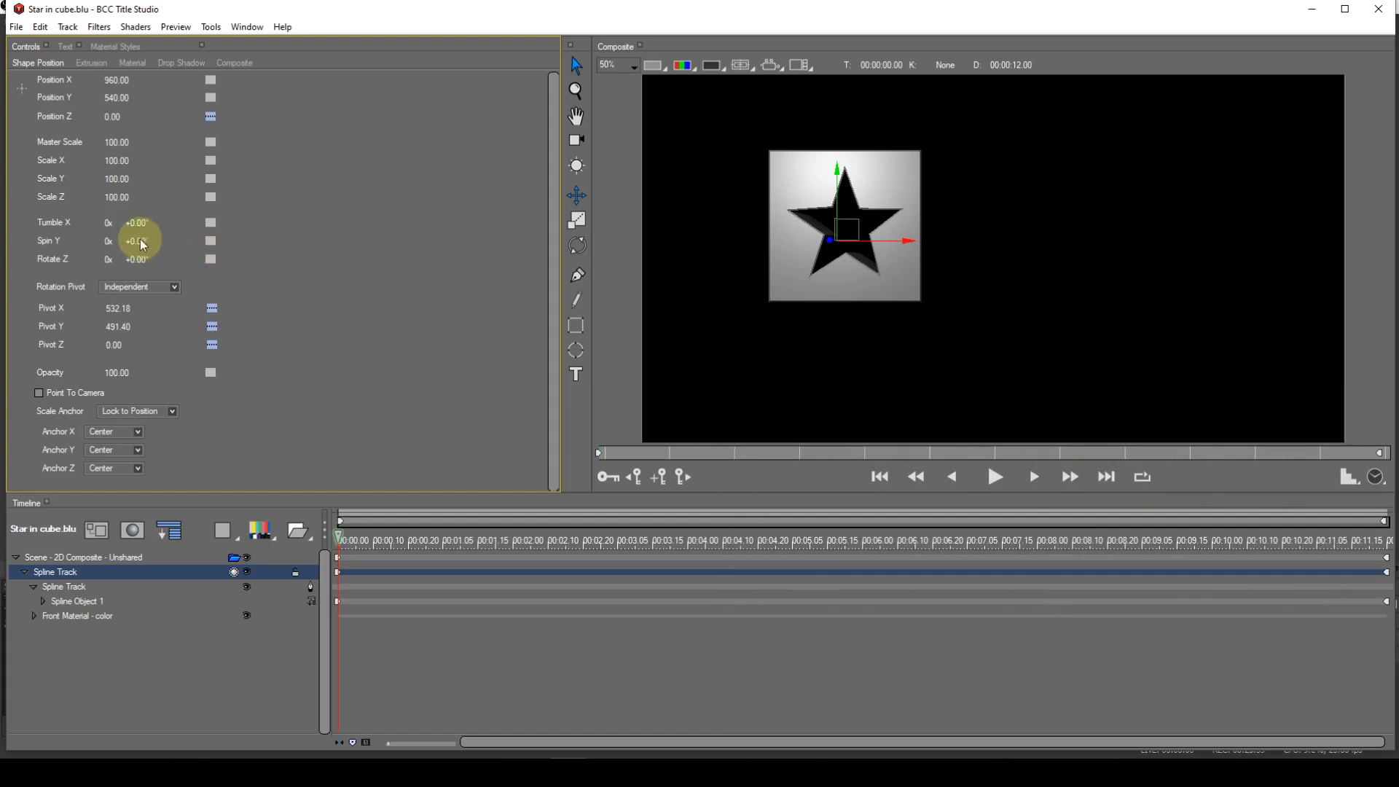
pyautogui.moveTo(138, 238); pyautogui.dragTo(190, 239)
pyautogui.moveTo(161, 239); pyautogui.dragTo(227, 221)
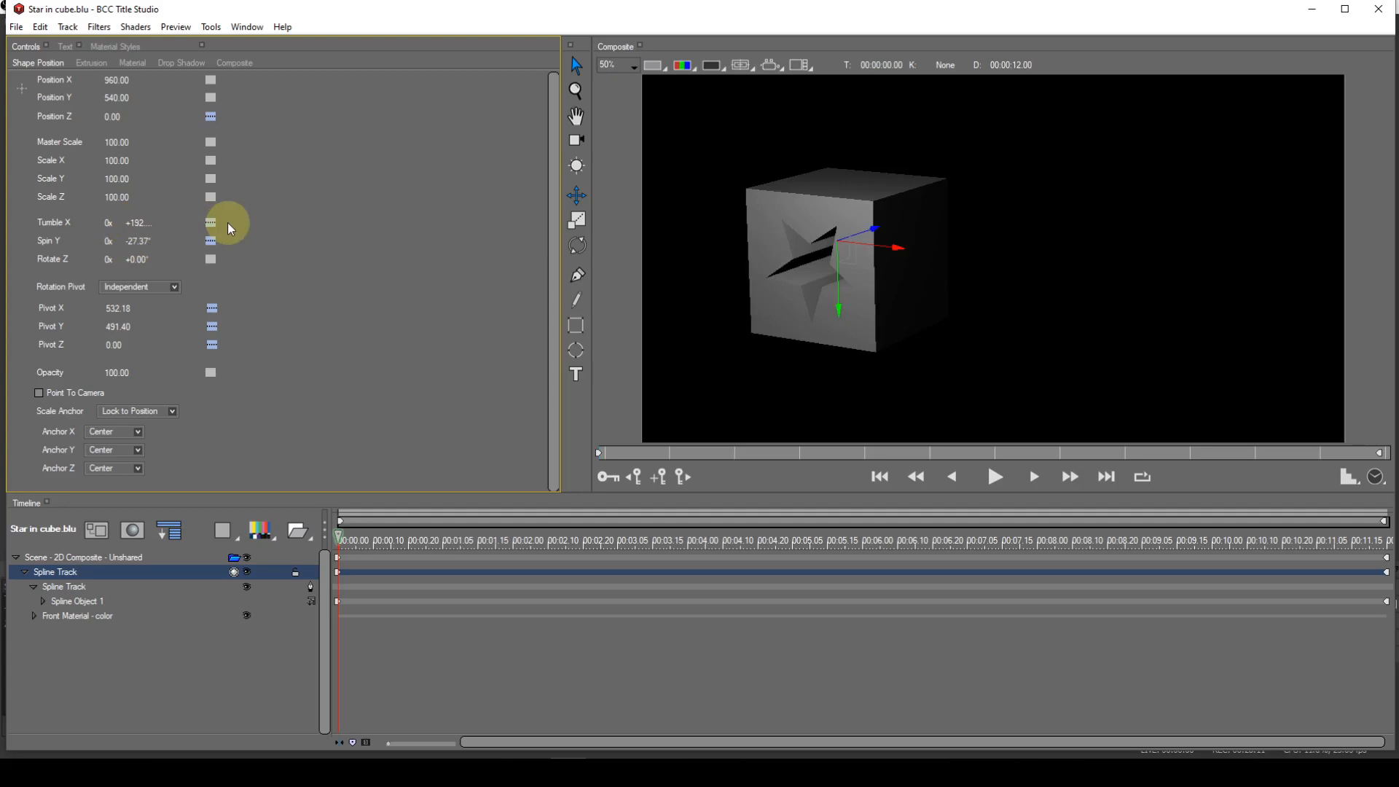
# Open the recent project Tube and cube.blu without saving the star cube's effect settings.
pyautogui.click(18, 29)
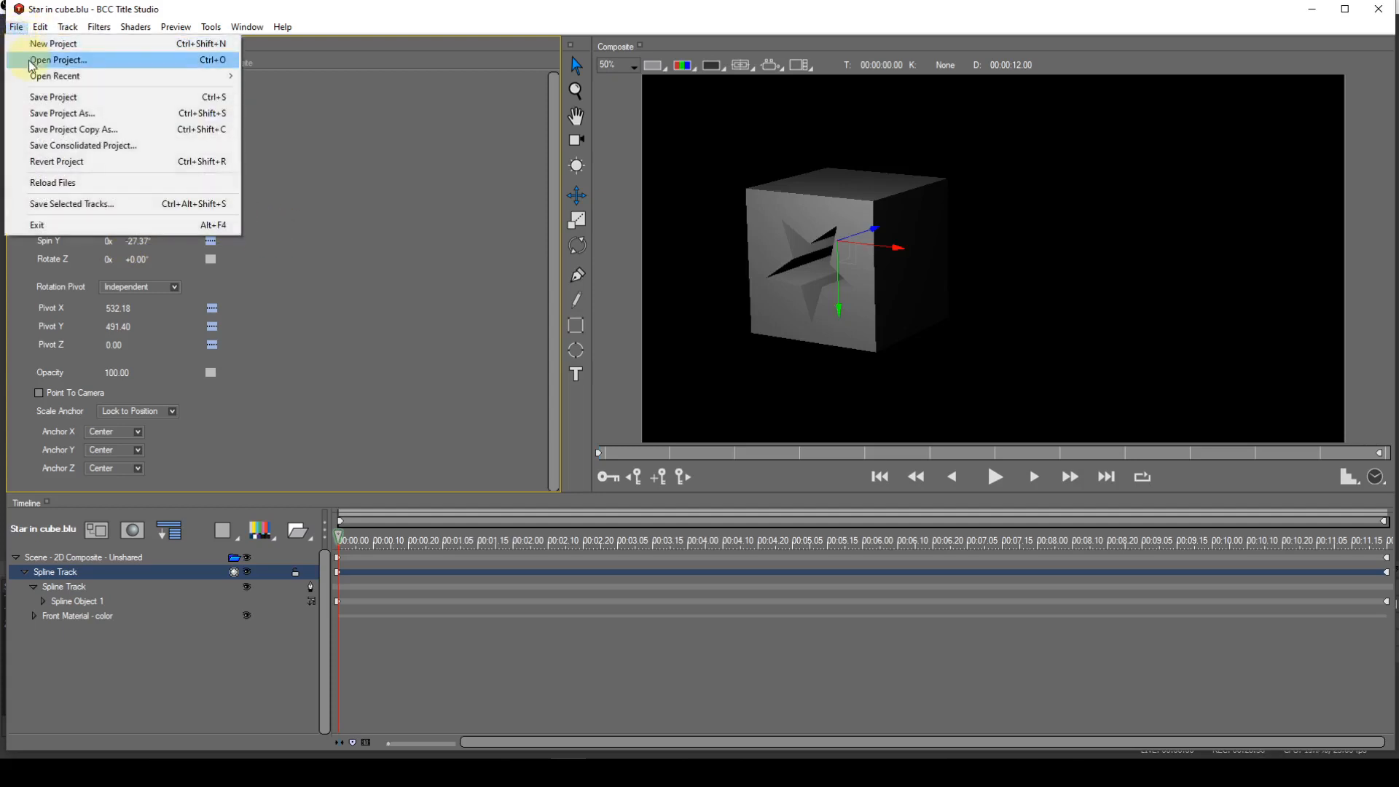
pyautogui.moveTo(42, 78)
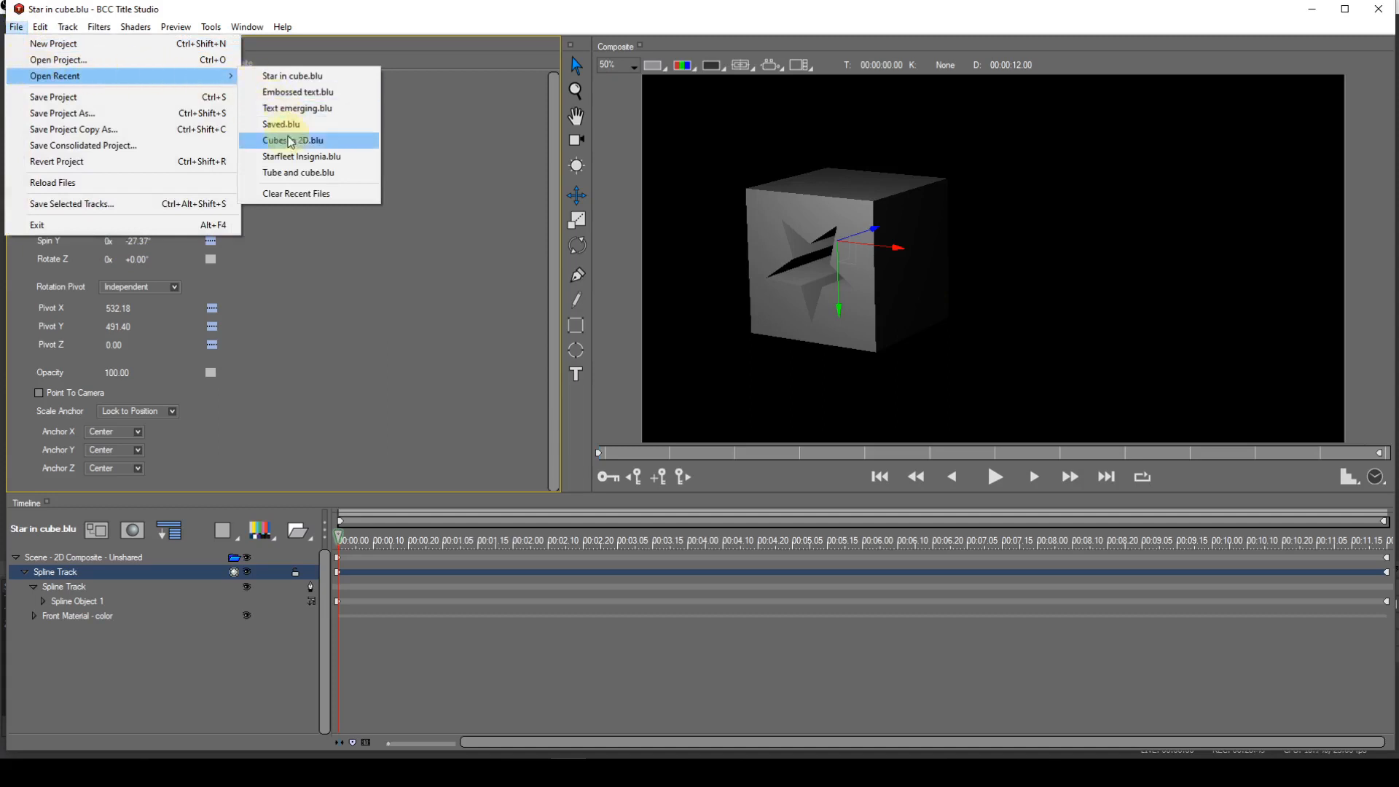
pyautogui.click(295, 175)
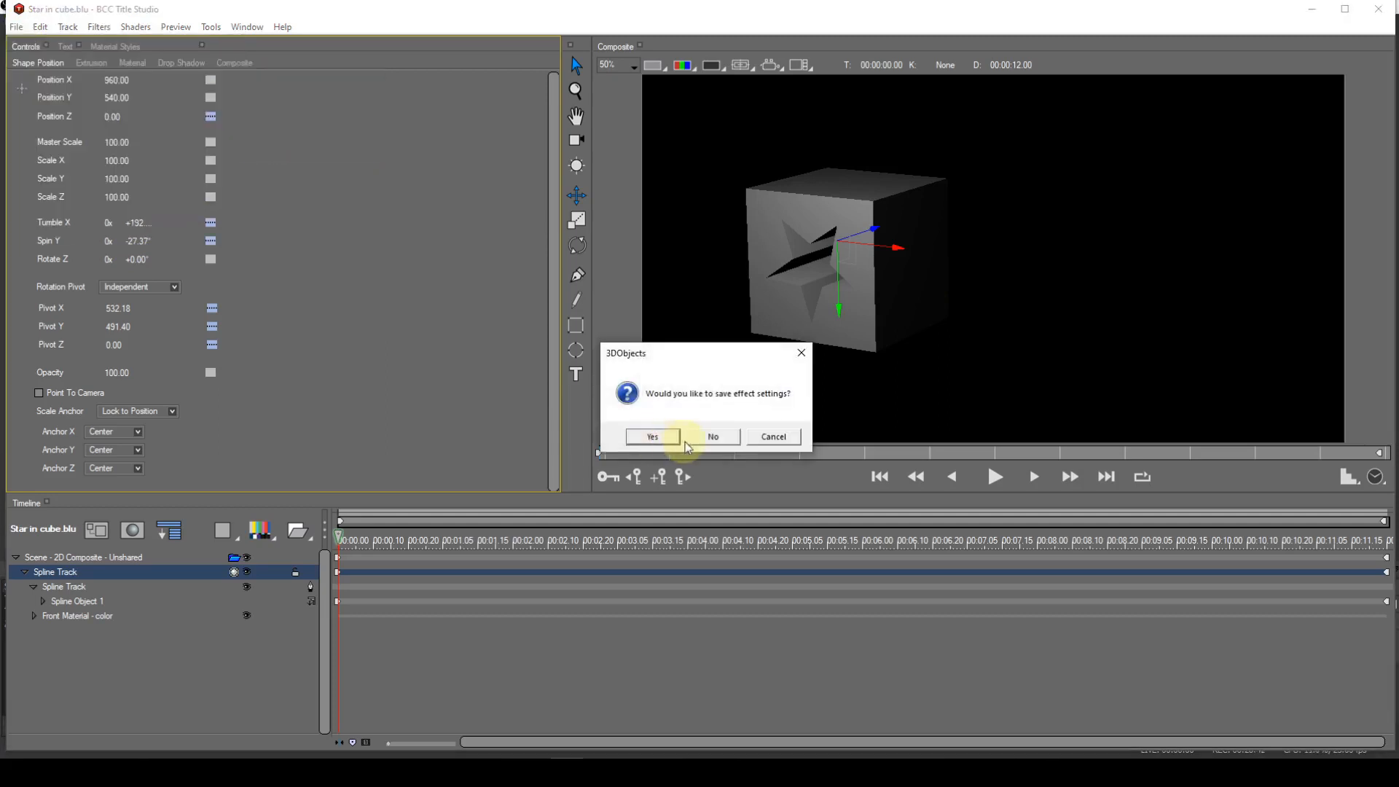
pyautogui.click(711, 436)
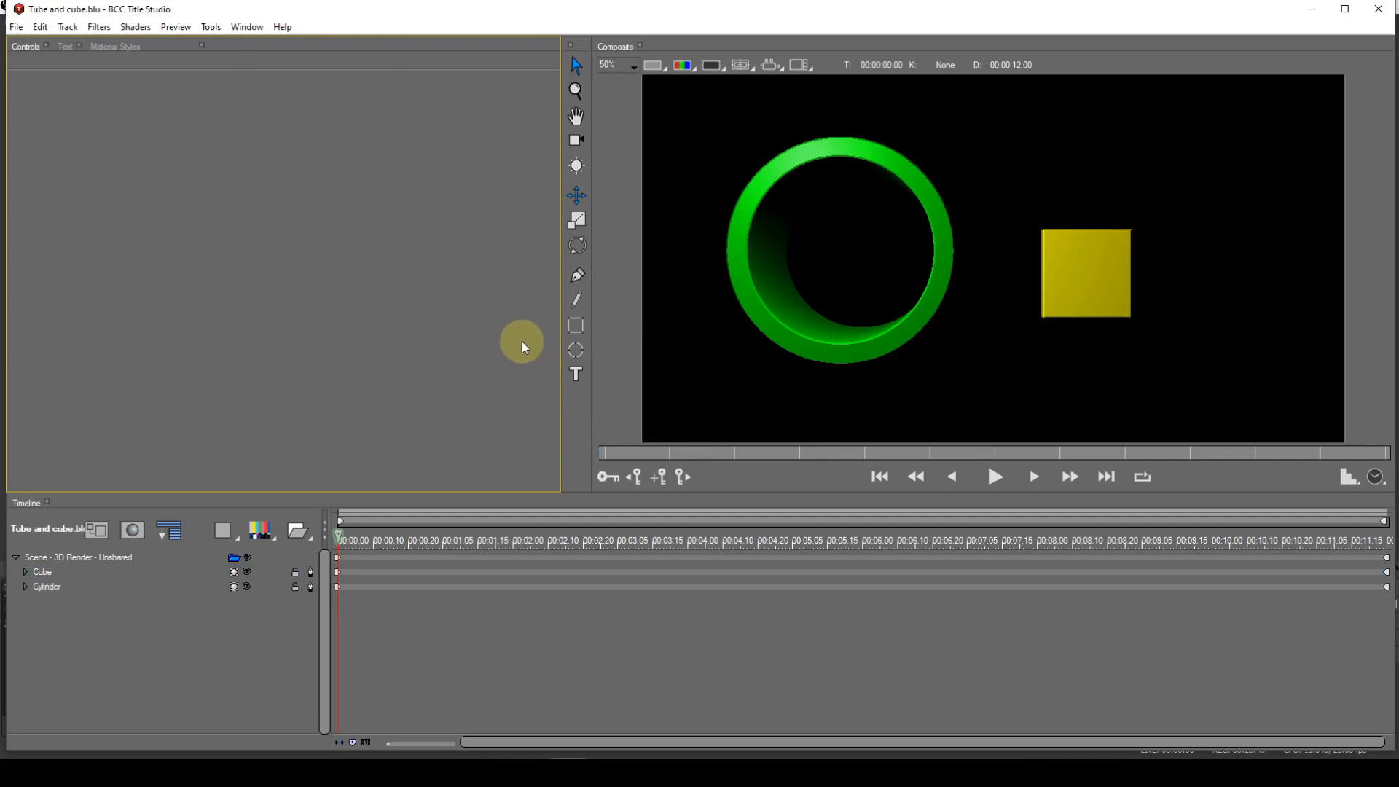
# Set the Spin Y of the 3D Render scene container to -18°.
pyautogui.click(88, 558)
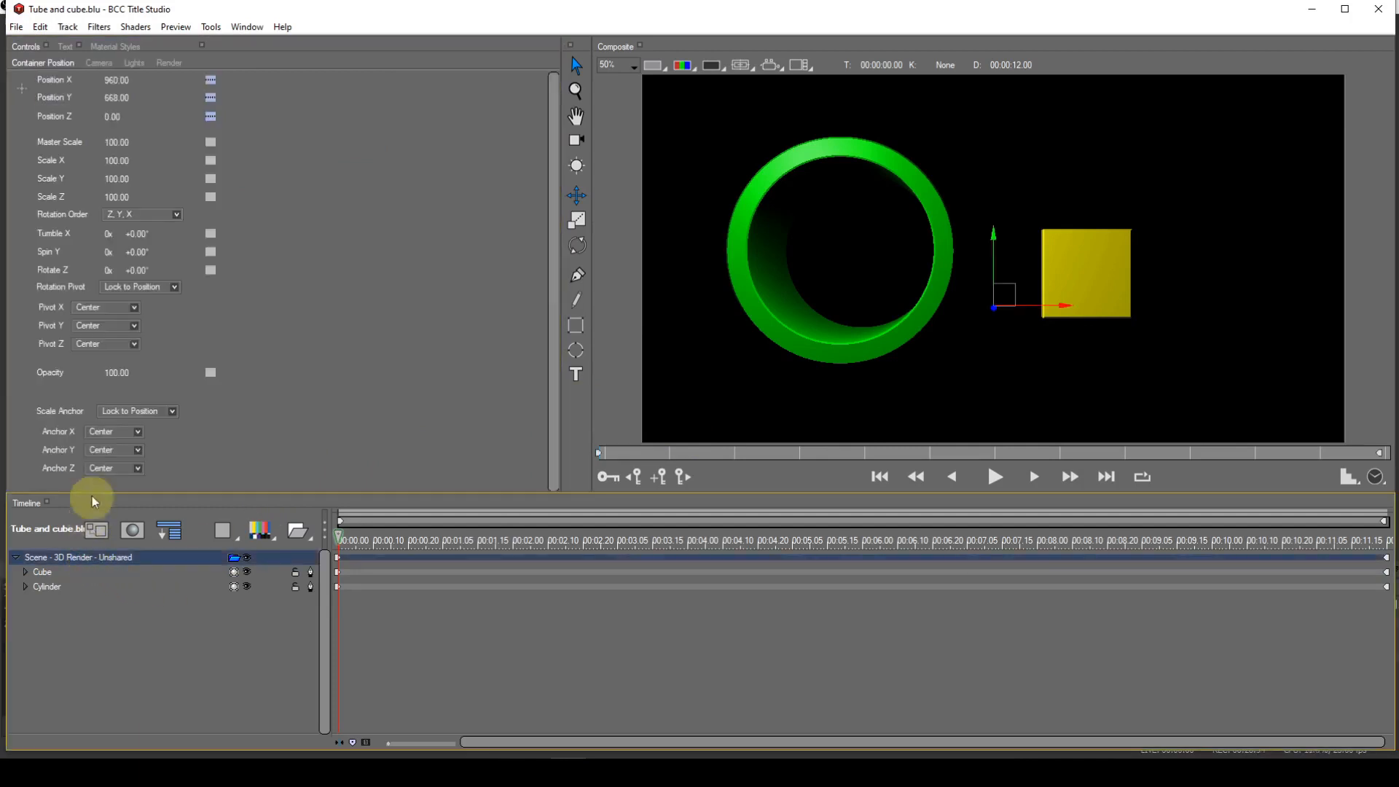
pyautogui.moveTo(146, 254)
pyautogui.mouseDown()
pyautogui.moveTo(130, 253)
pyautogui.moveTo(177, 253)
pyautogui.moveTo(156, 253)
pyautogui.mouseUp()
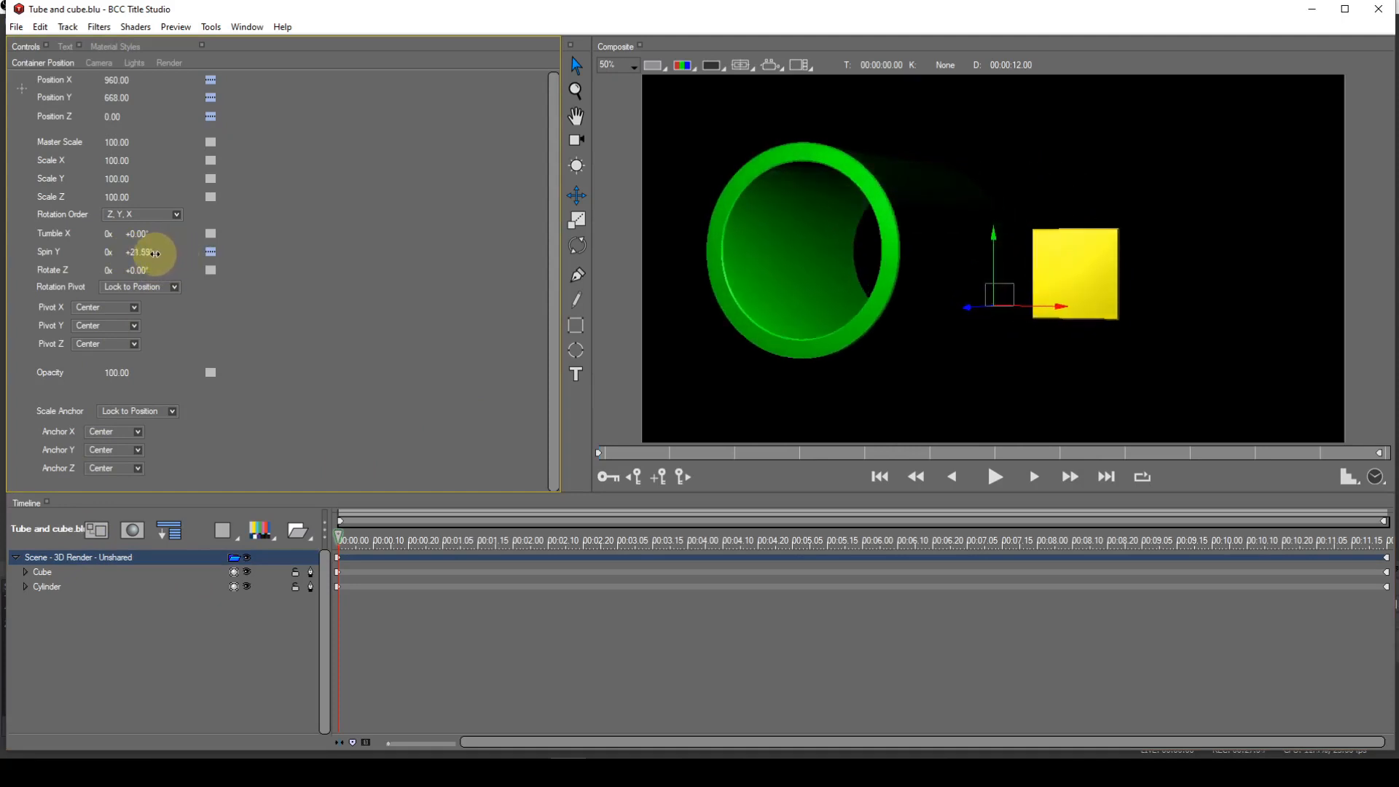
pyautogui.doubleClick(145, 252)
pyautogui.write('-18')
pyautogui.press('Return')
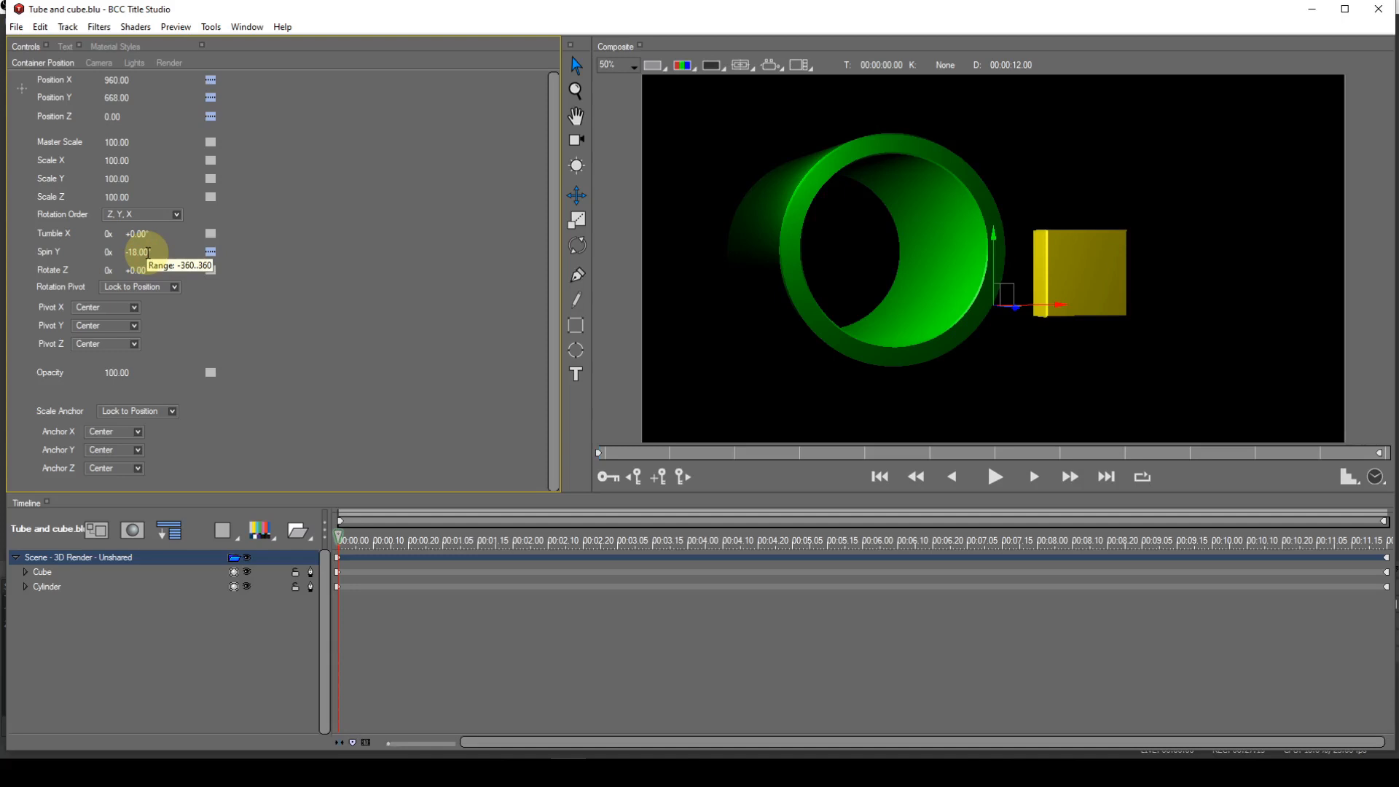
# Move the Cube left along its X axis into the tube and rotate the scene container to about 140° Spin Y.
pyautogui.click(53, 576)
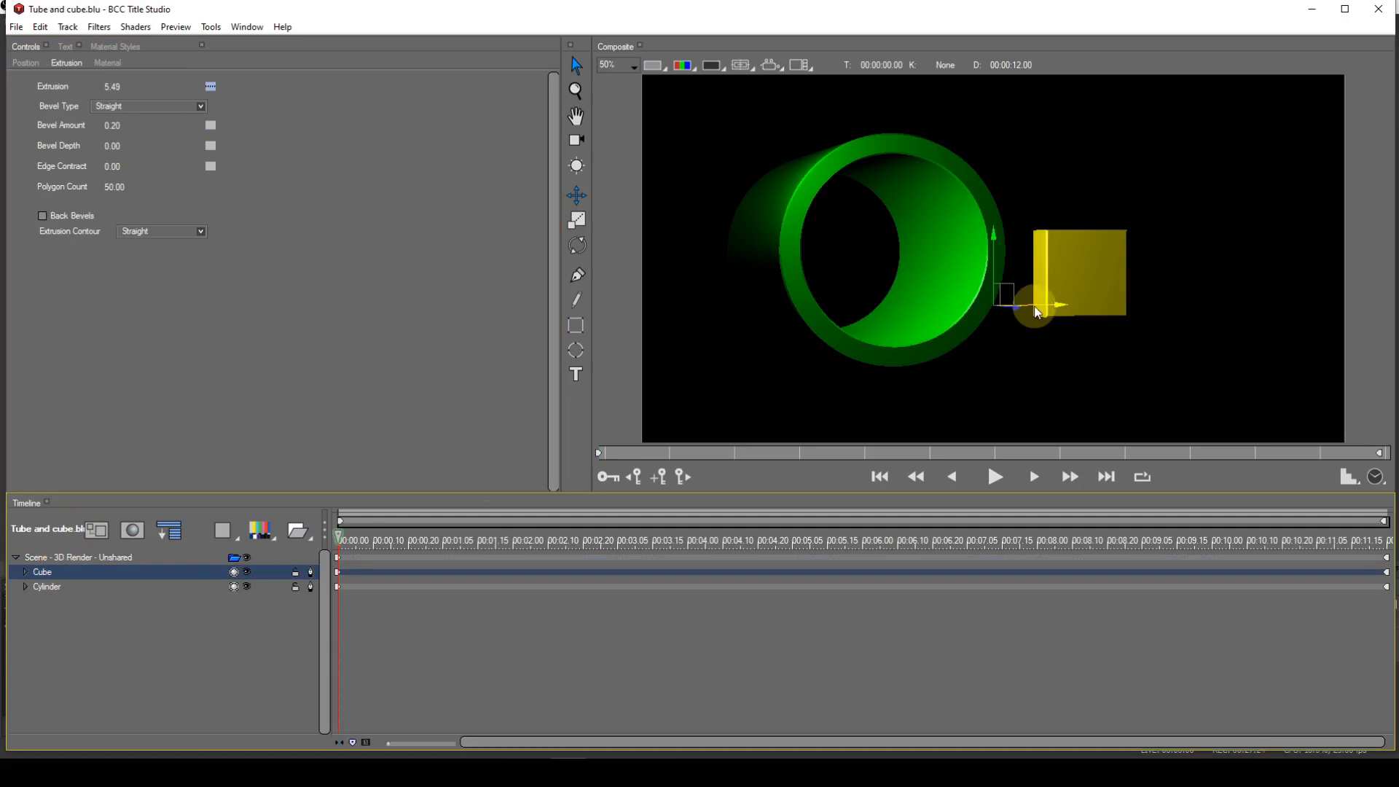
pyautogui.moveTo(1035, 311); pyautogui.dragTo(902, 313)
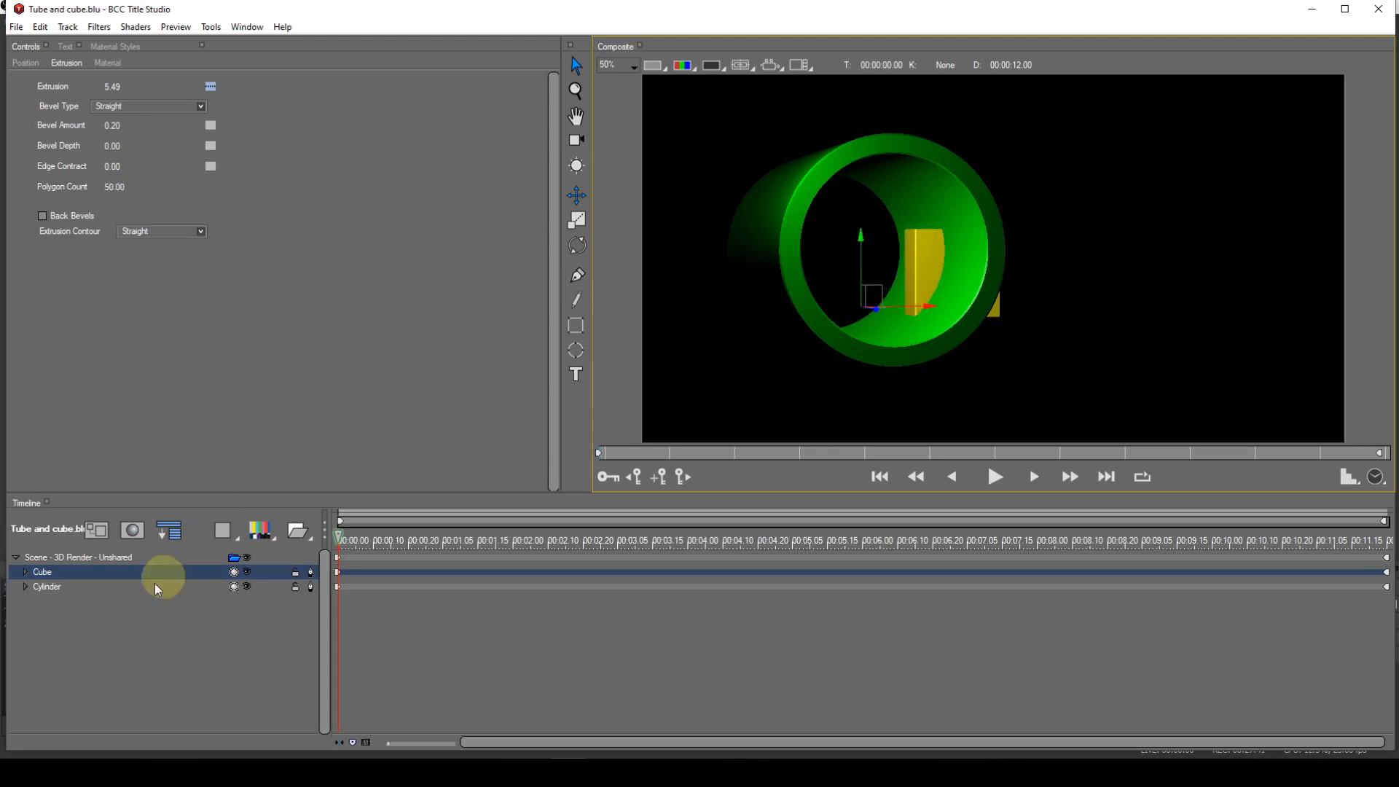
pyautogui.click(90, 558)
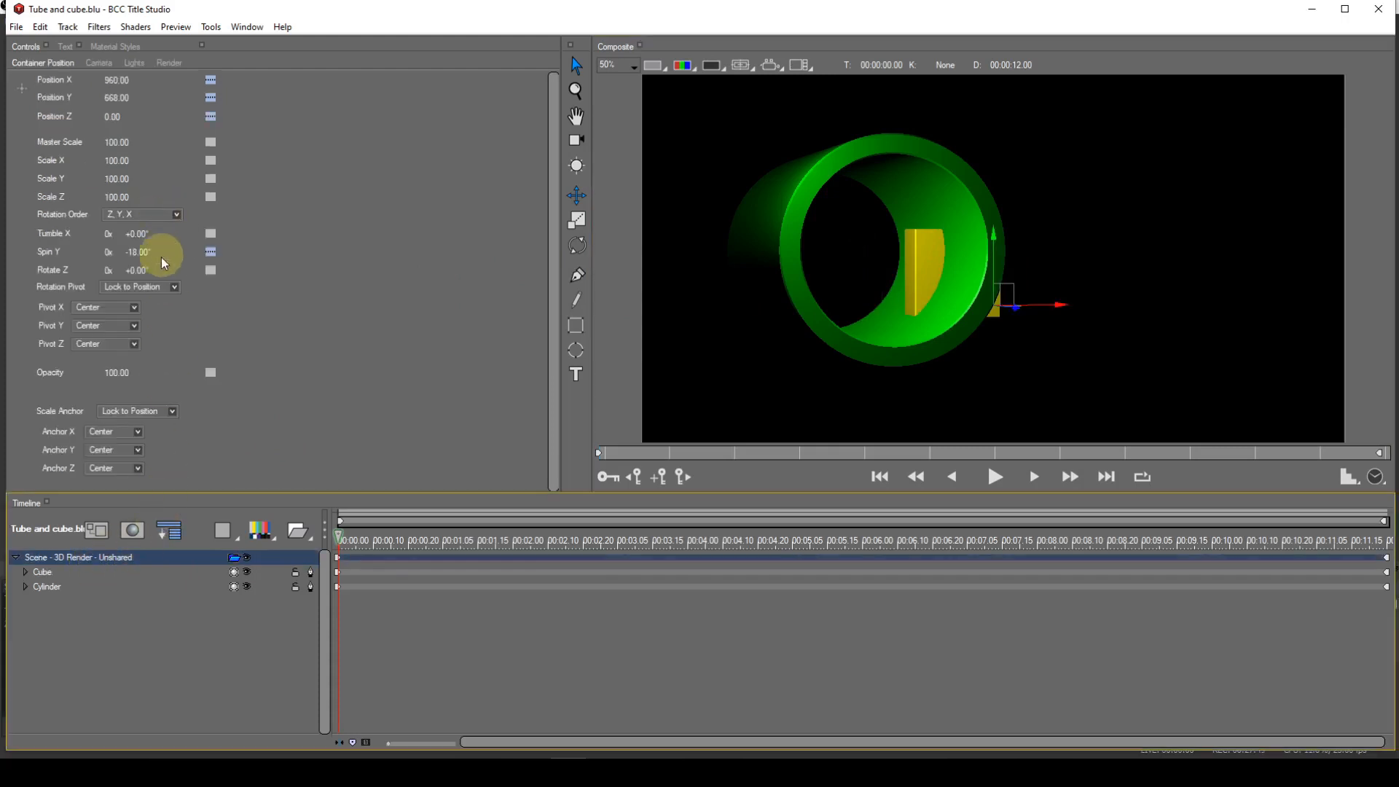
pyautogui.moveTo(141, 252); pyautogui.dragTo(223, 249)
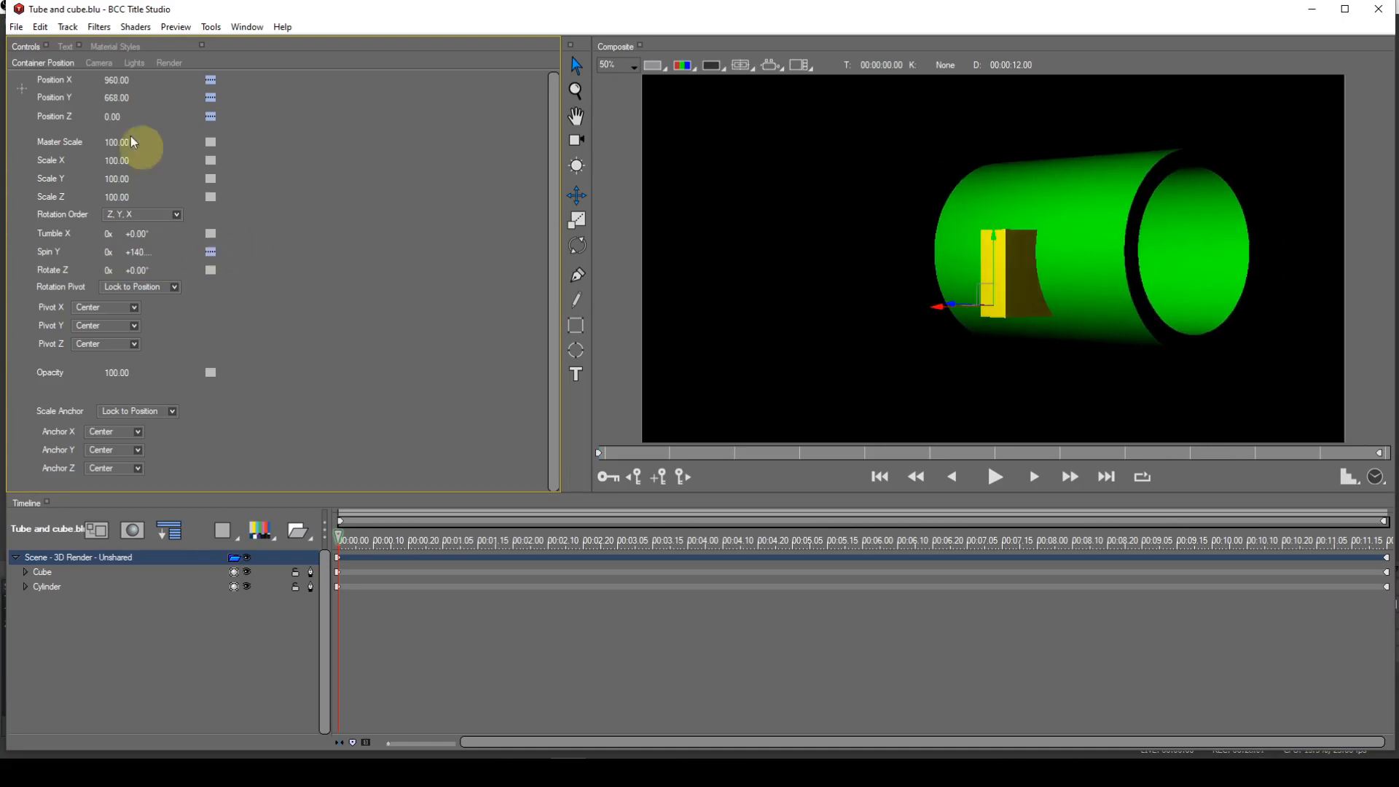
# Open the recent project Starfleet Insignia.blu without saving the tube and cube effect settings.
pyautogui.click(16, 29)
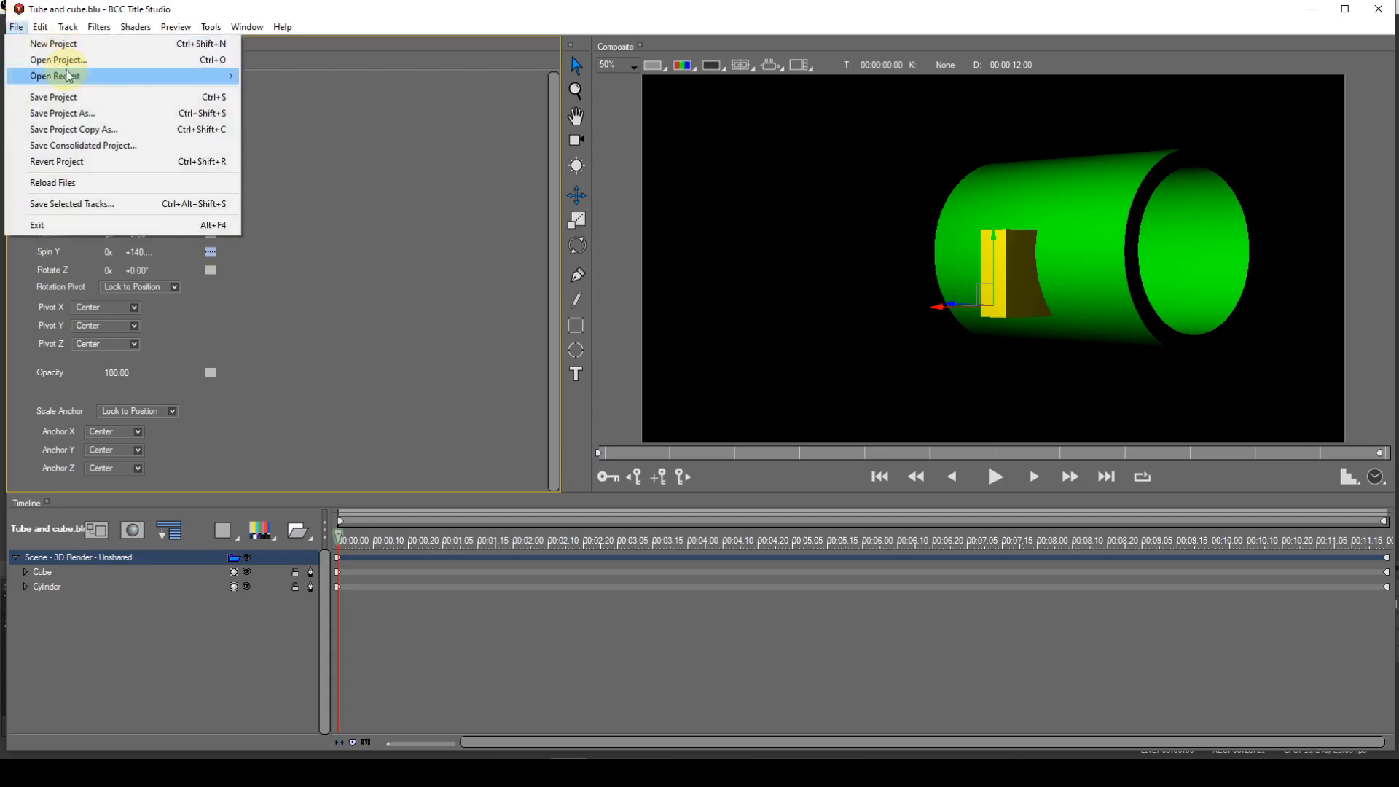
pyautogui.moveTo(71, 79)
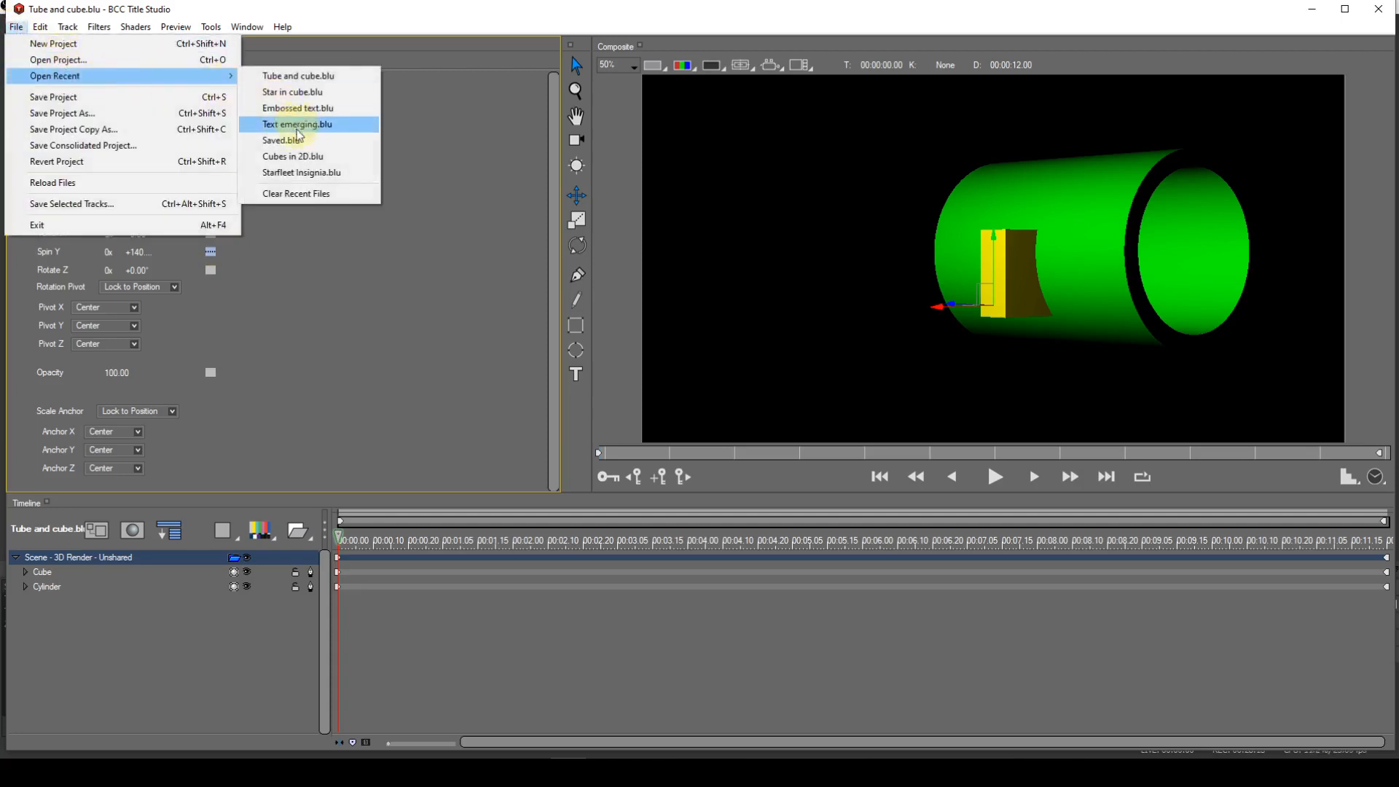
pyautogui.click(302, 175)
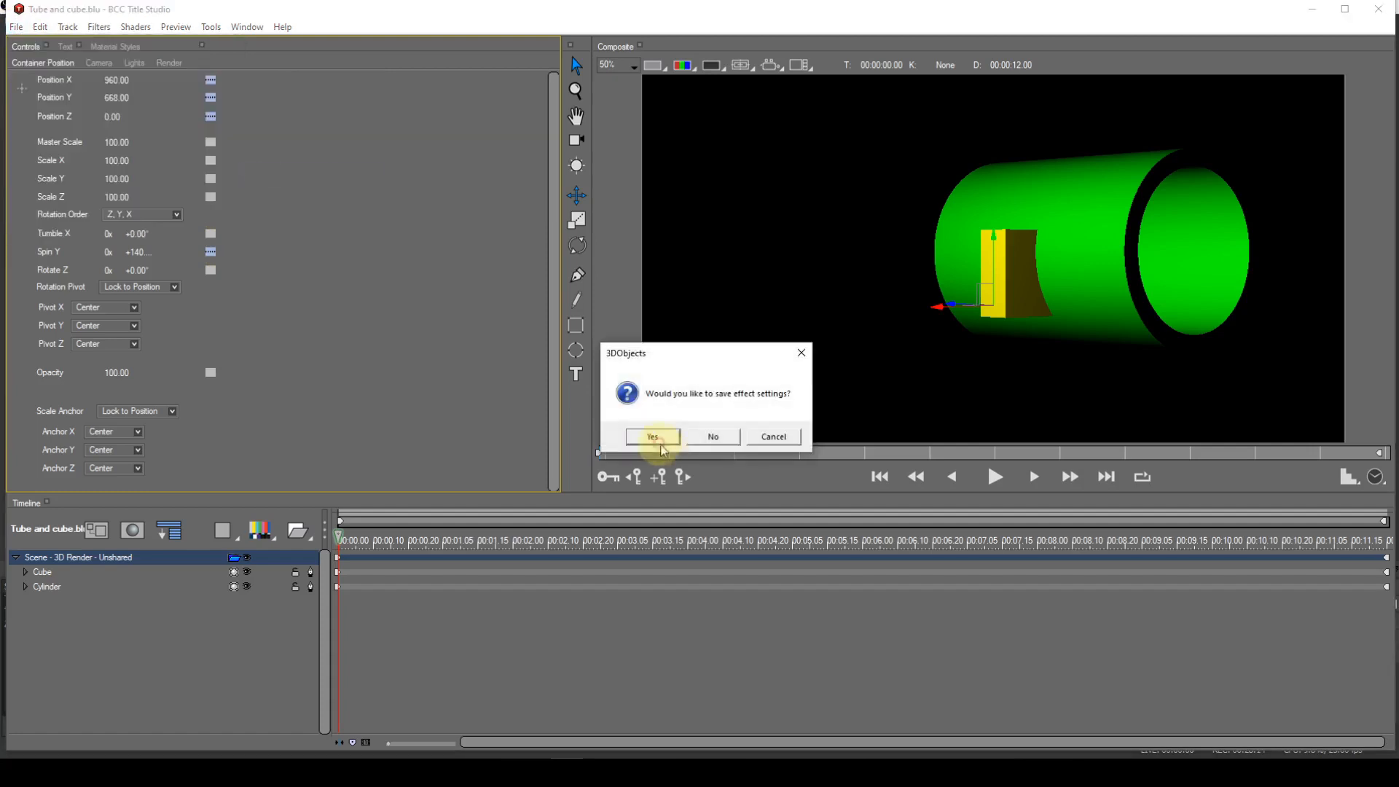
pyautogui.click(706, 435)
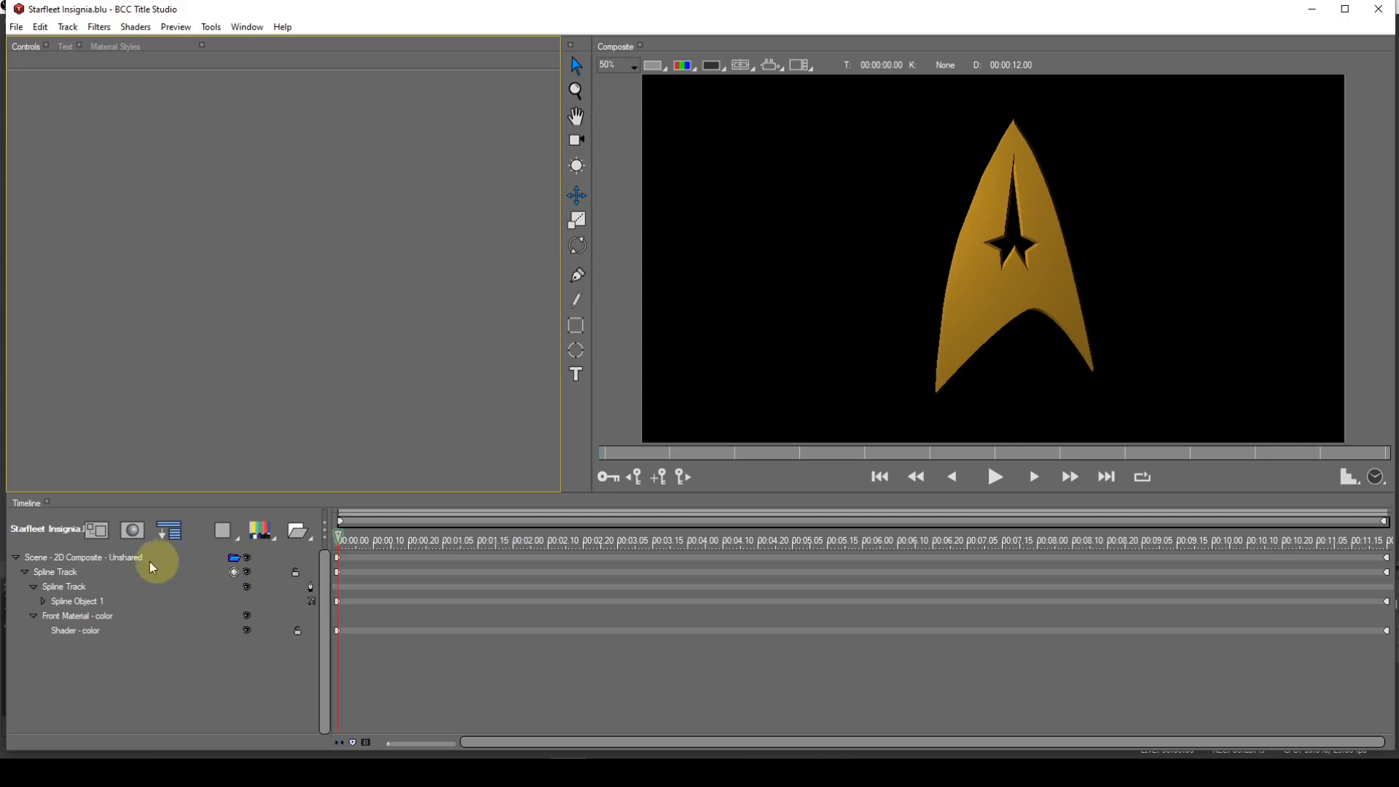
# Rotate the insignia's scene container to about -1.5° Tumble X and -11.5° Spin Y.
pyautogui.click(124, 559)
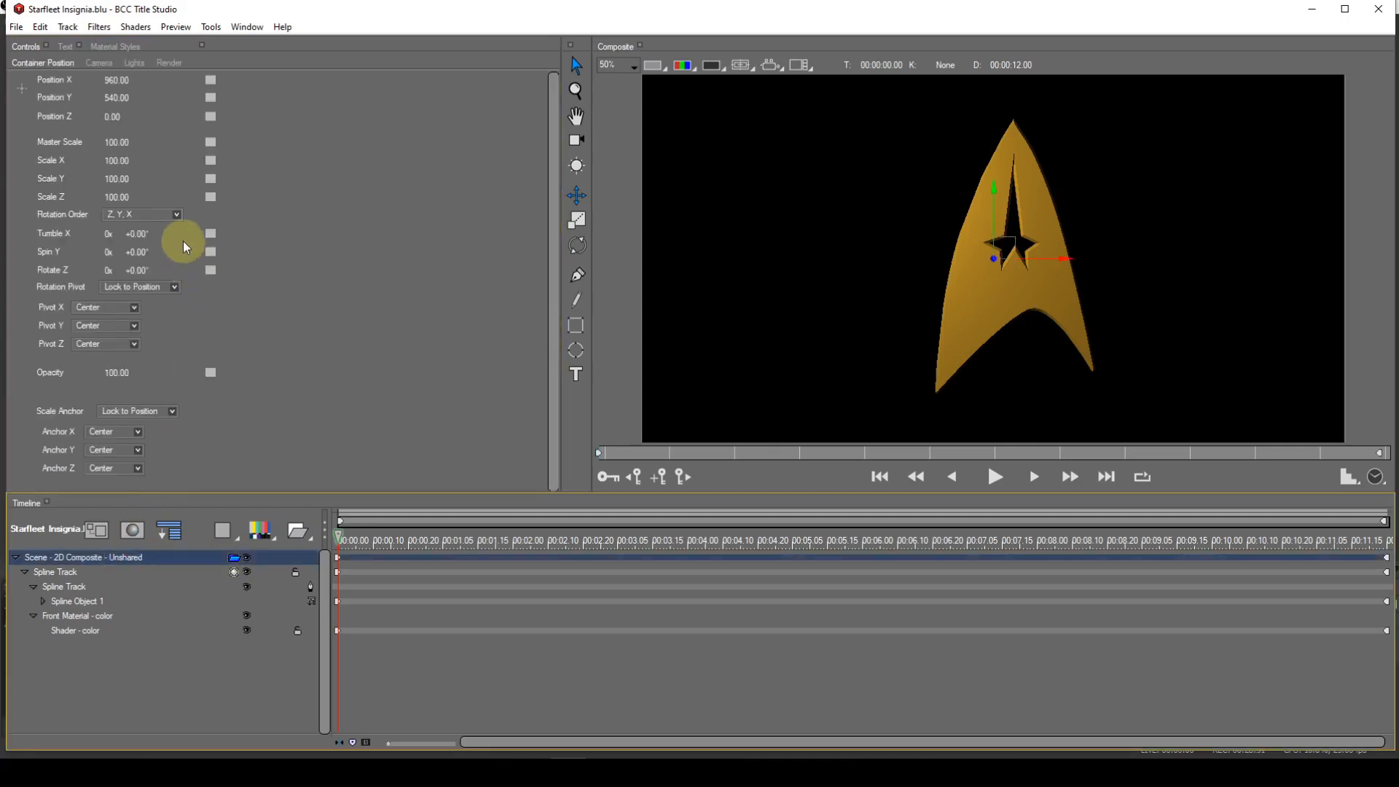
pyautogui.moveTo(147, 254); pyautogui.dragTo(110, 253)
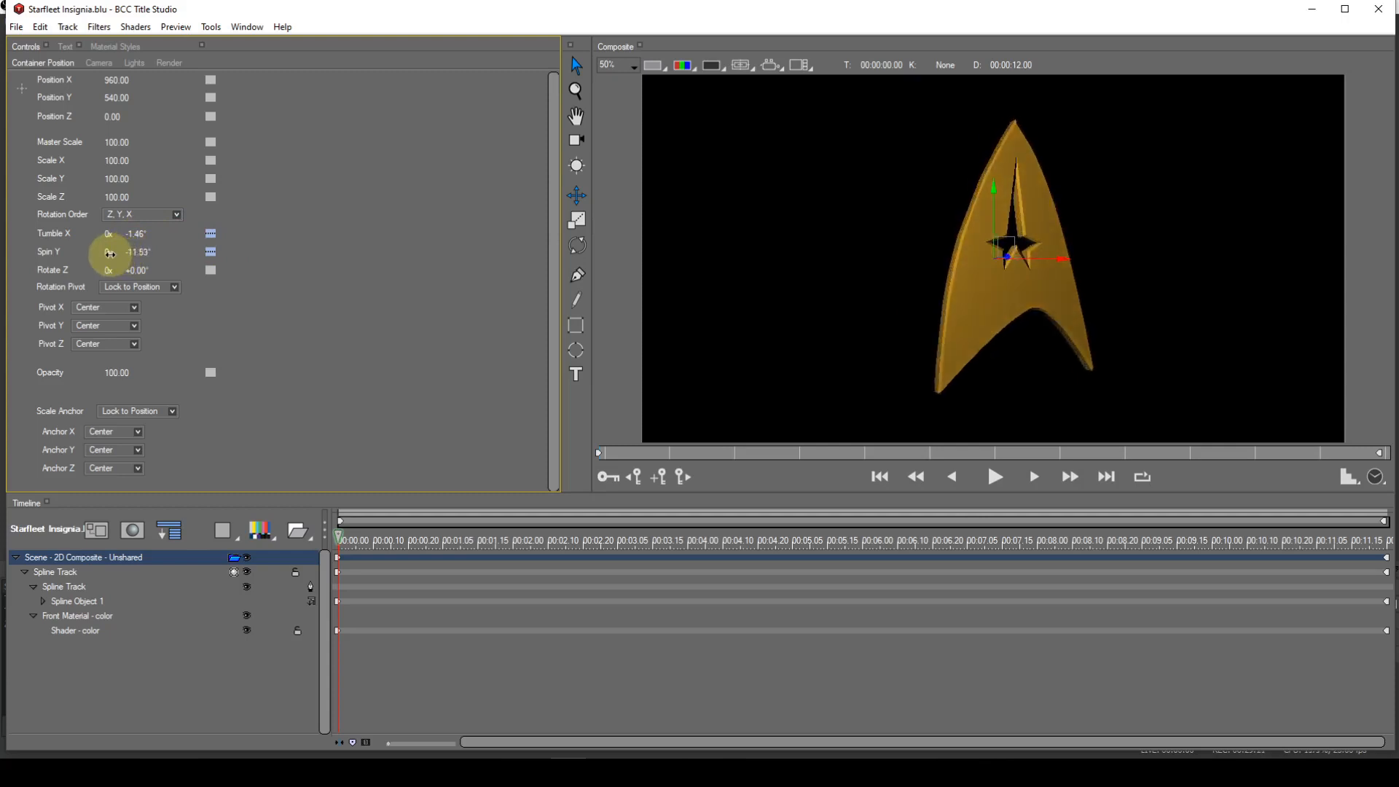